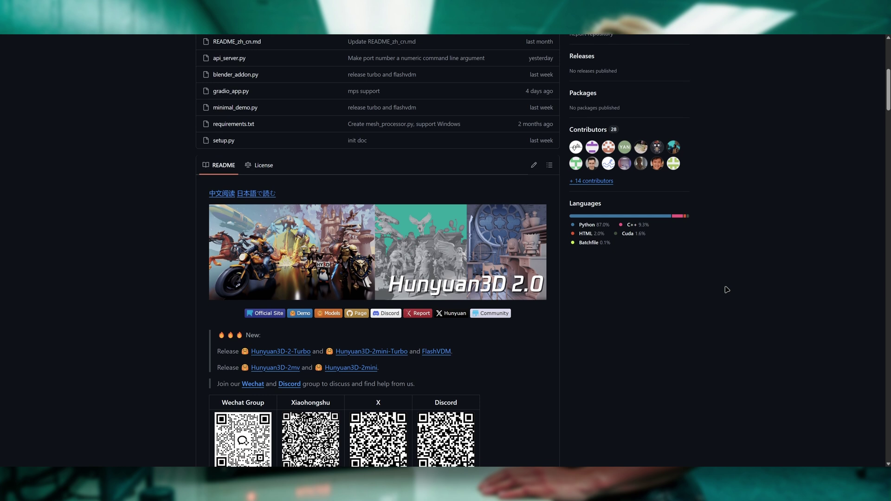
- Review the introduction of the Hunyuan3D 2.0 README, including the new model releases, demo video and News section
scroll(726, 290, "down", 1)
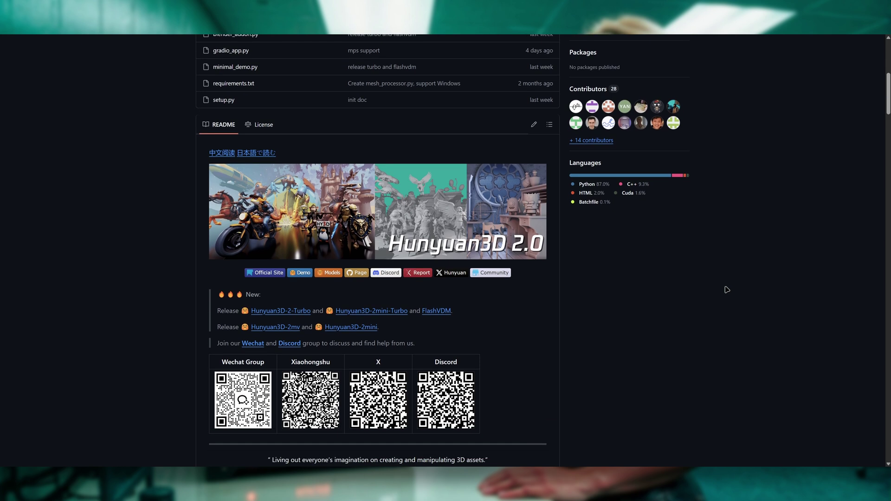
scroll(727, 290, "down", 1)
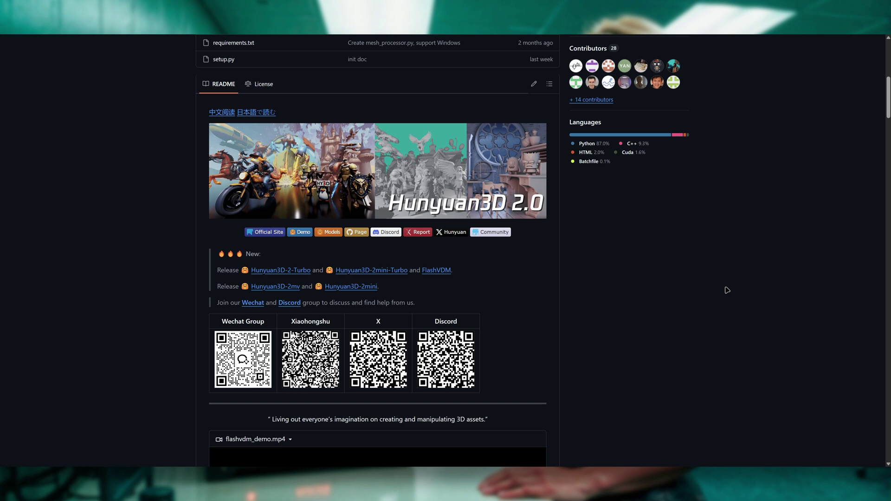
scroll(727, 290, "down", 3)
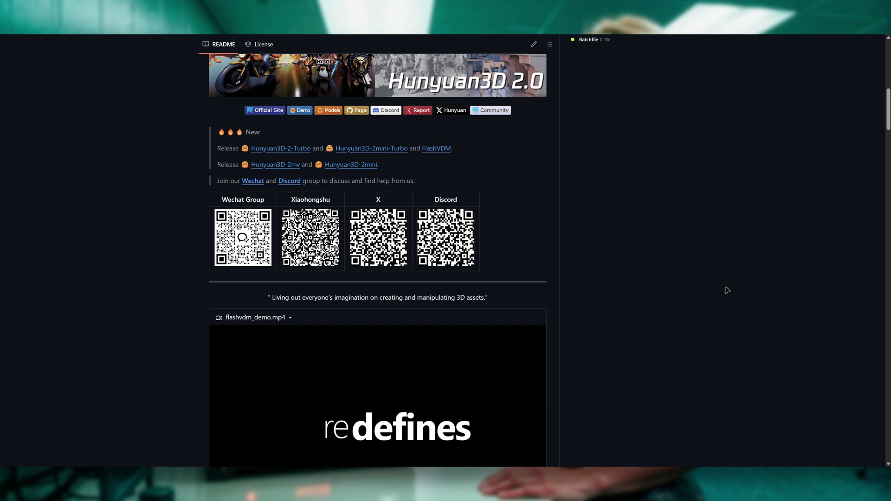
scroll(727, 290, "down", 4)
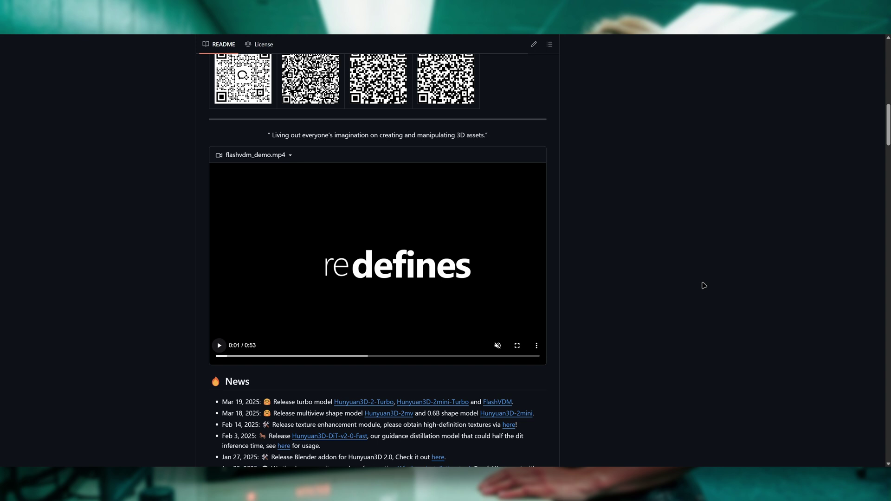
scroll(648, 291, "down", 1)
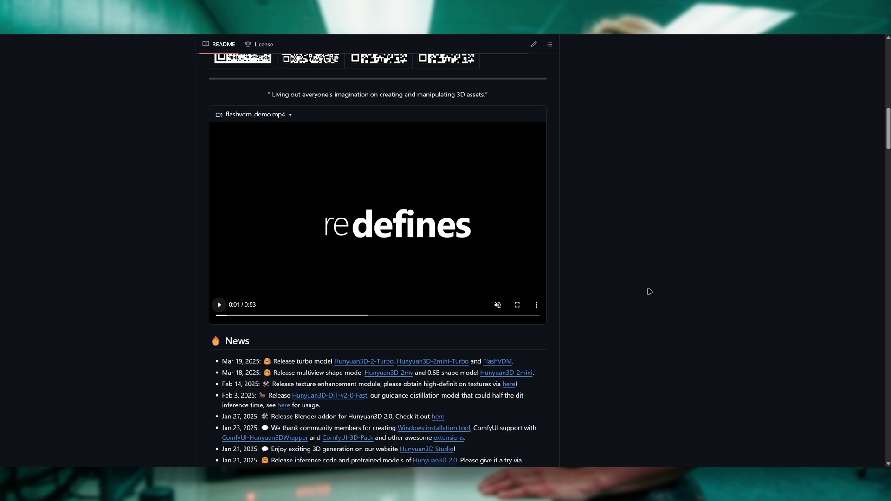
scroll(648, 283, "up", 9)
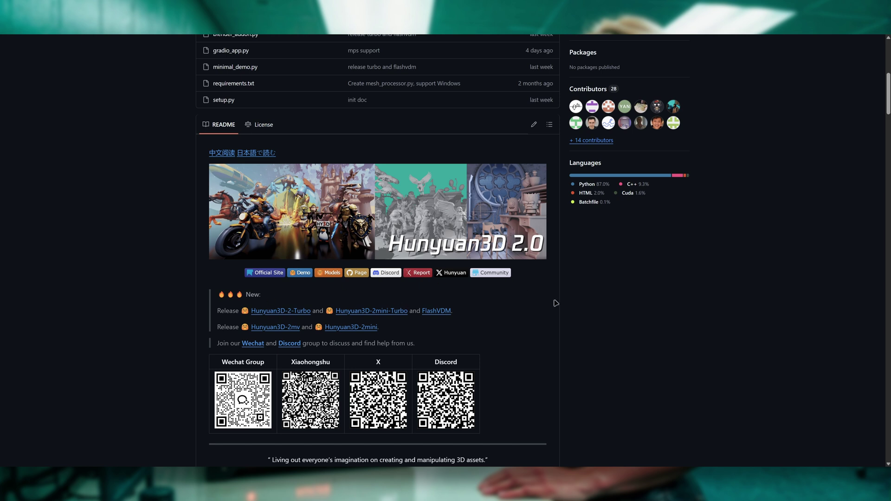
scroll(588, 303, "up", 1)
scroll(414, 264, "down", 2)
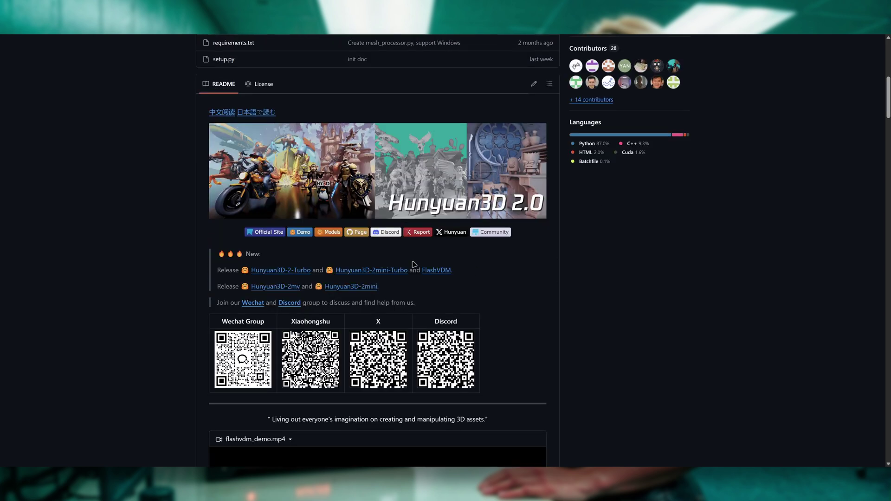
scroll(588, 304, "down", 10)
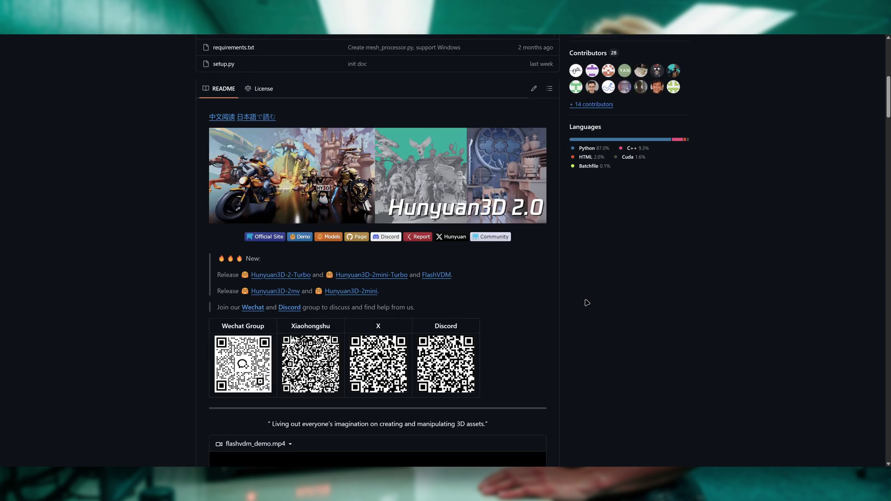
- Read the README's Abstract, Architecture and Performance sections down to the generation results of Hunyuan3D 2.0
scroll(587, 296, "down", 4)
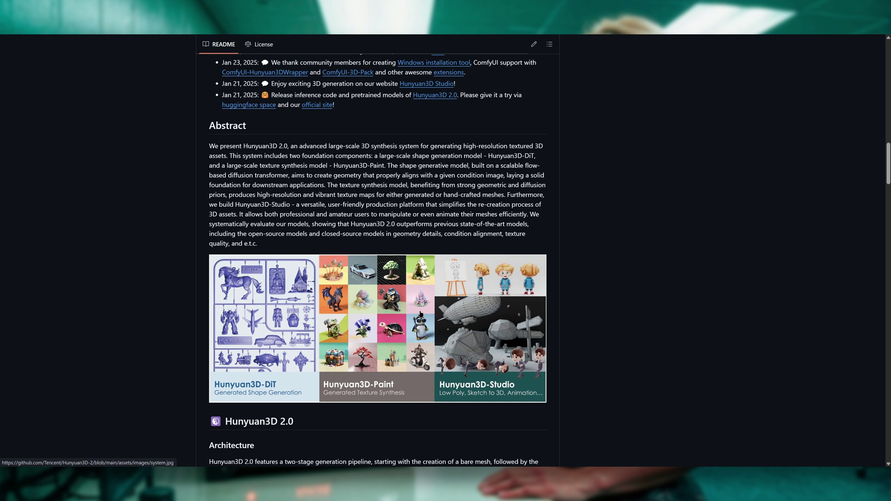
scroll(420, 314, "down", 1)
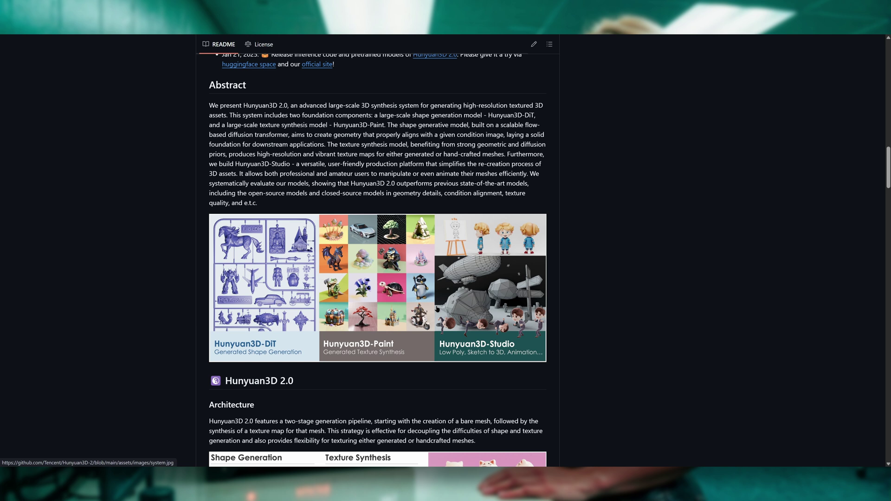
scroll(501, 285, "down", 1)
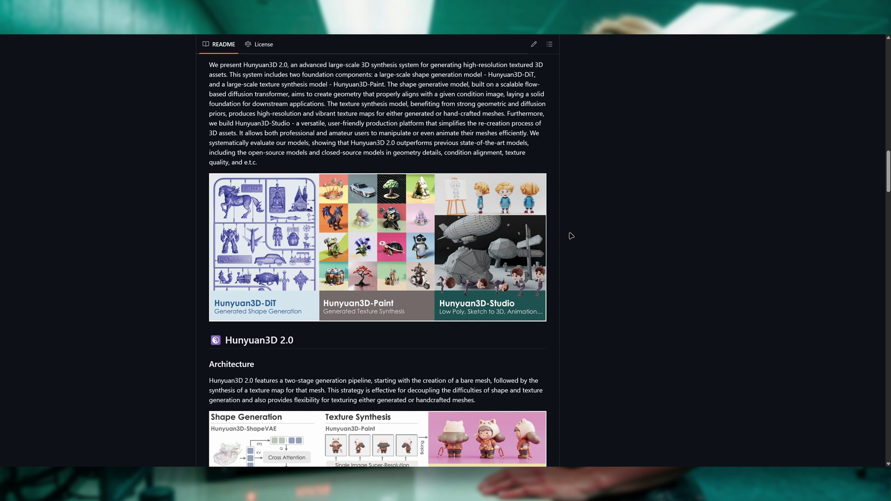
scroll(570, 236, "down", 1)
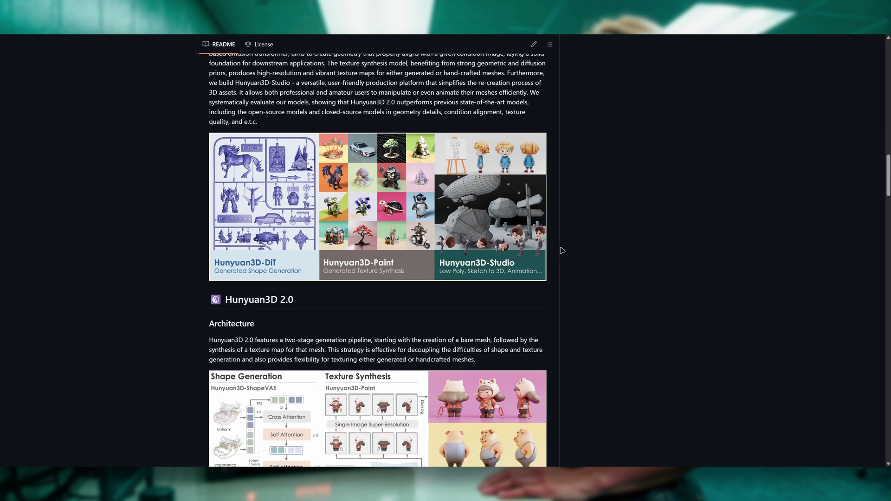
scroll(561, 250, "down", 1)
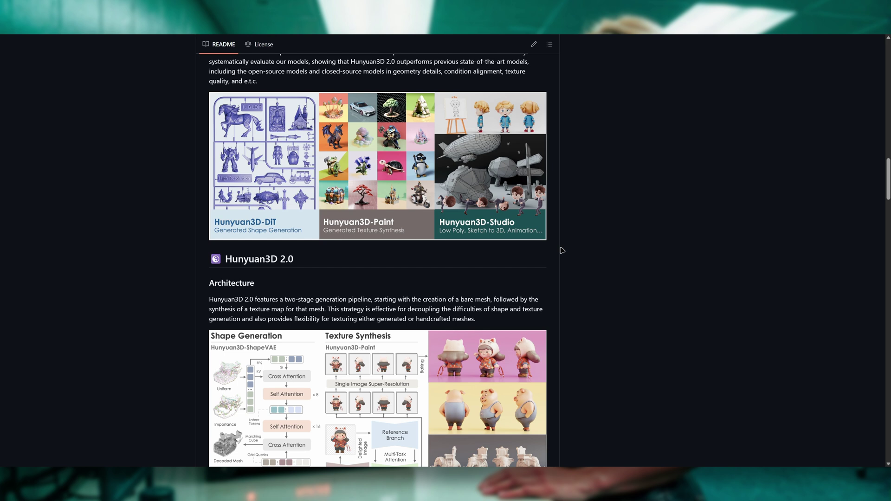
scroll(562, 251, "down", 6)
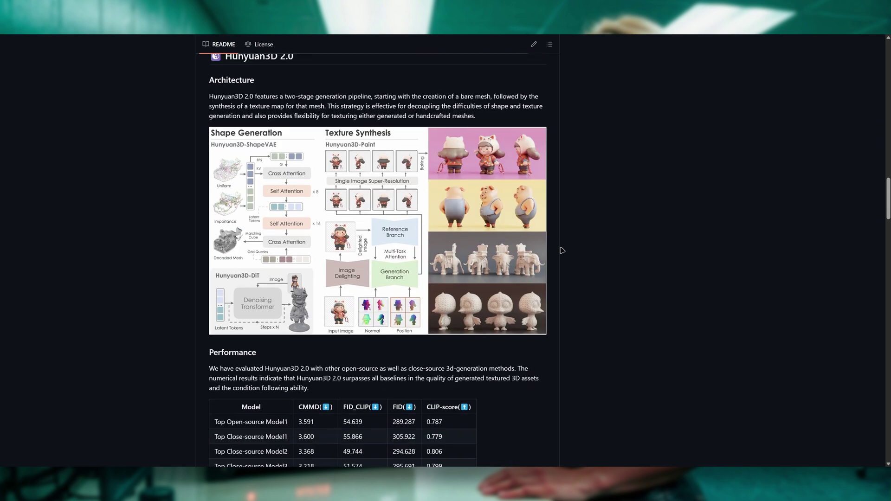
scroll(562, 250, "down", 1)
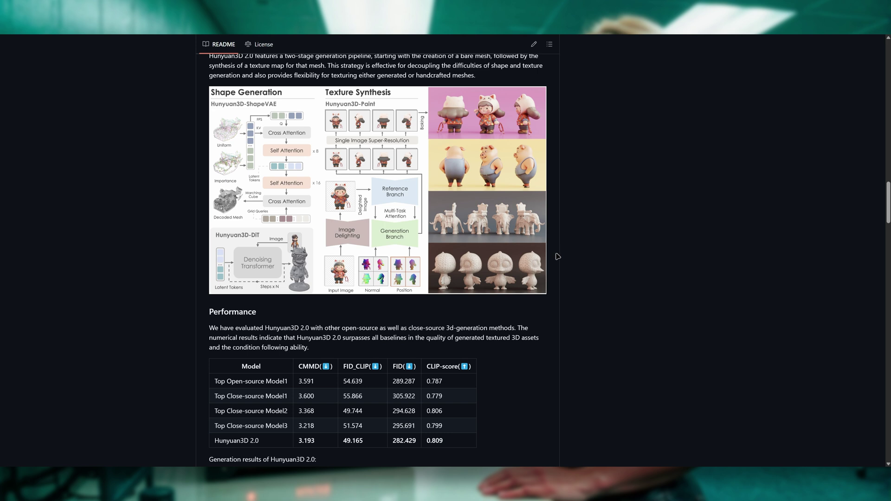
scroll(557, 256, "down", 3)
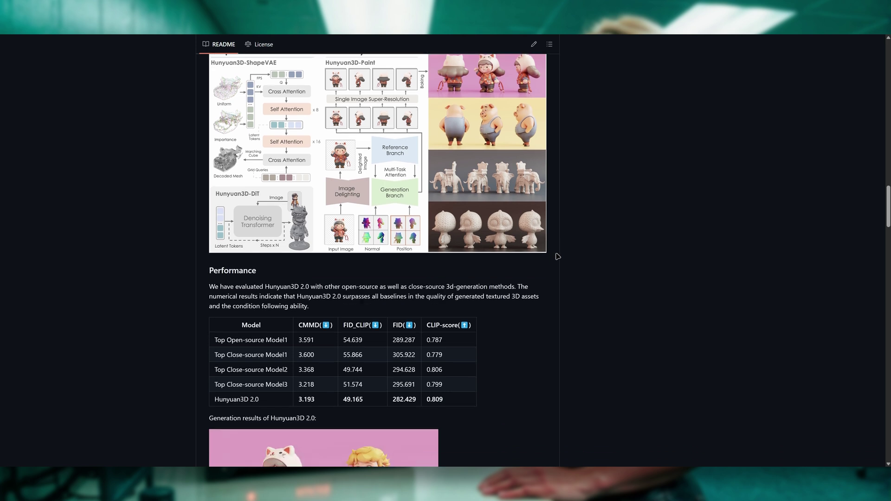
scroll(557, 256, "down", 5)
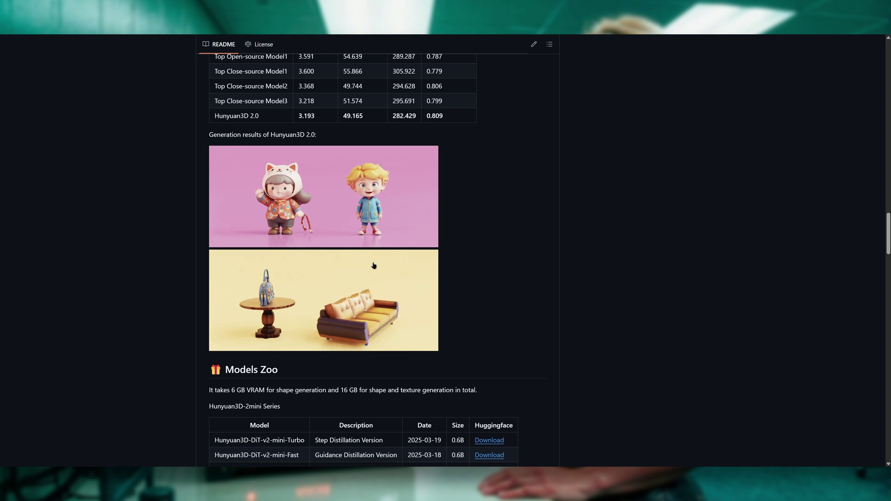
- Examine the Models Zoo tables for the 2mini, 2mv and 2 series and the installation requirements in the README
scroll(525, 265, "down", 2)
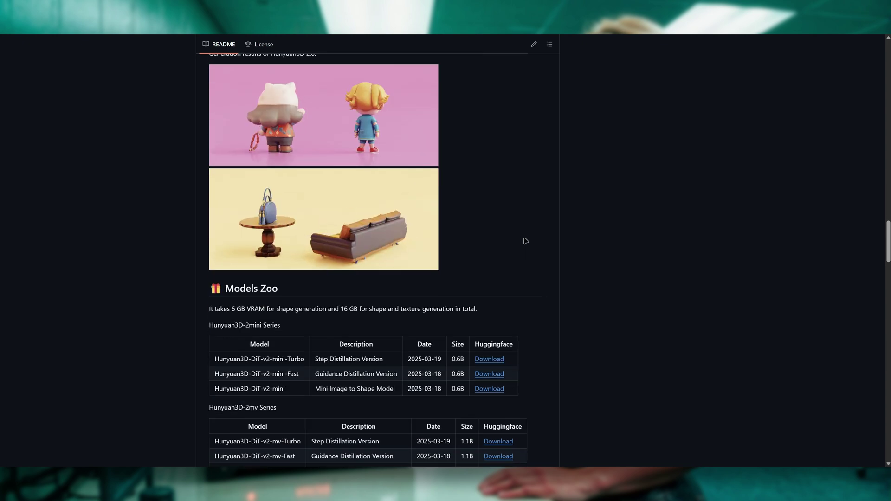
scroll(525, 240, "down", 7)
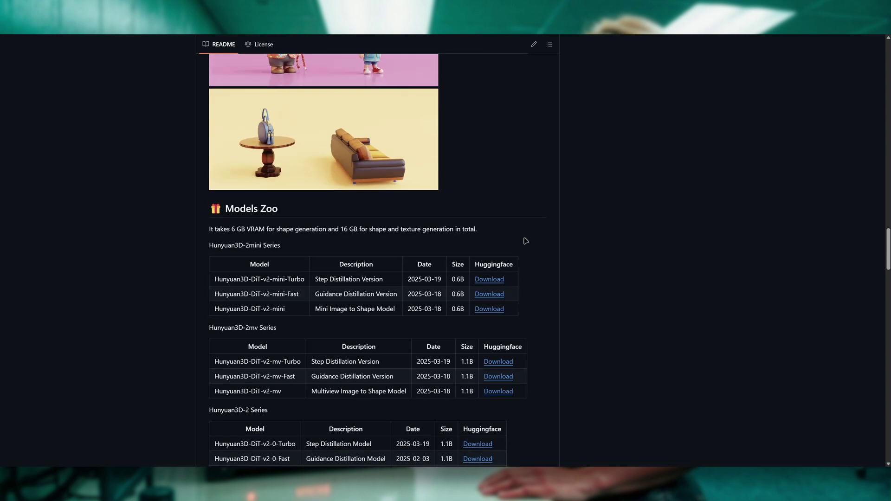
scroll(525, 240, "down", 3)
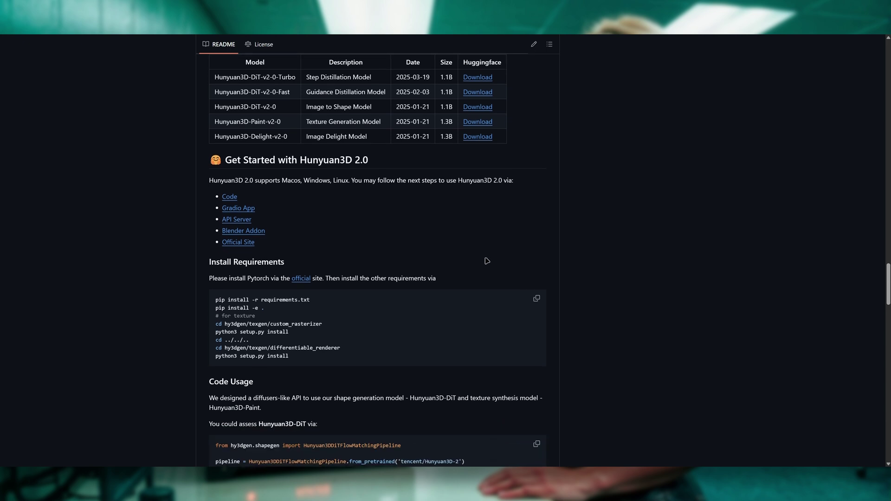
scroll(379, 273, "down", 2)
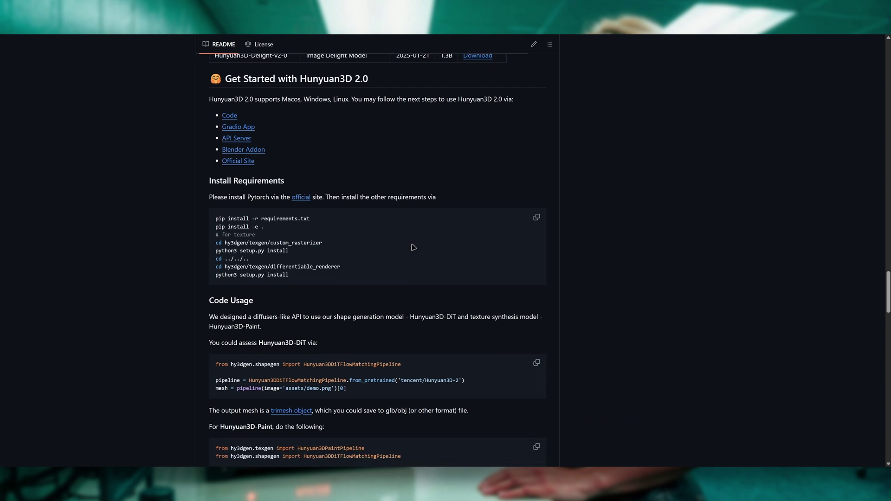
scroll(453, 266, "up", 8)
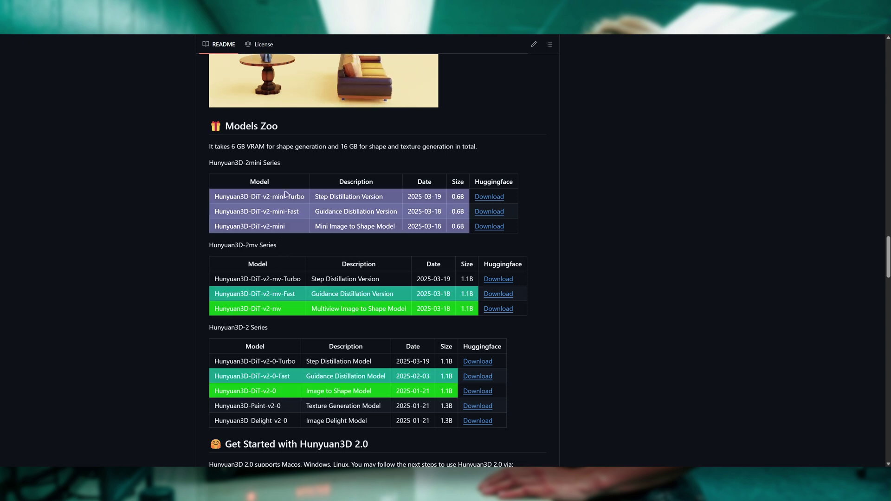
scroll(284, 364, "down", 1)
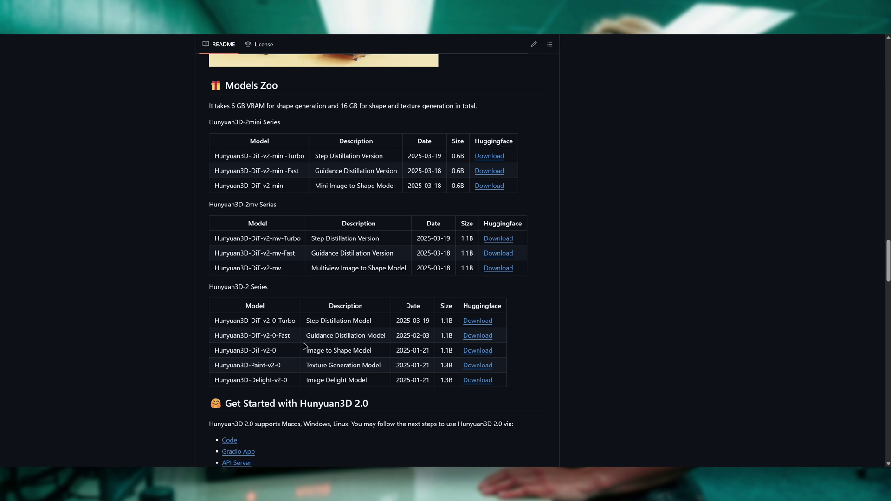
scroll(305, 346, "up", 1)
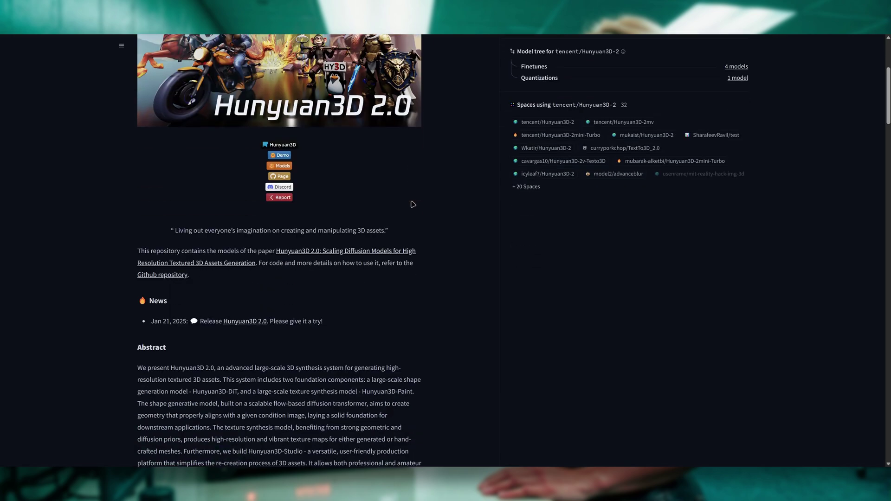
- Download model.fp16.safetensors from the hunyuan3d-dit-v2-0 folder of the tencent/Hunyuan3D-2 repository on Hugging Face
scroll(411, 204, "down", 10)
scroll(411, 208, "down", 5)
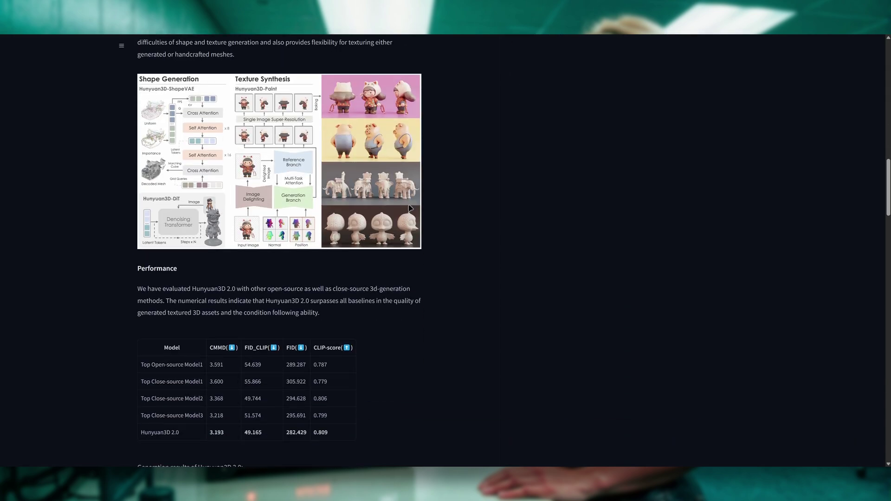
scroll(410, 208, "up", 15)
scroll(408, 204, "up", 5)
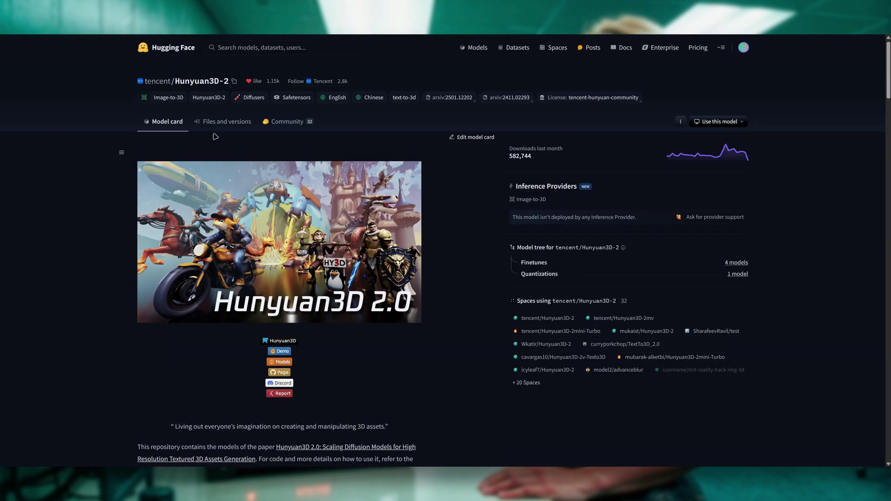
left_click(213, 122)
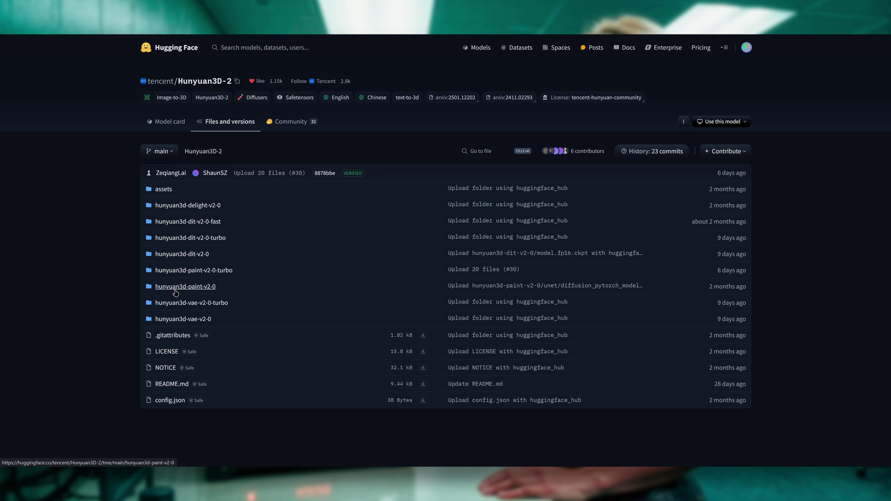
left_click(198, 255)
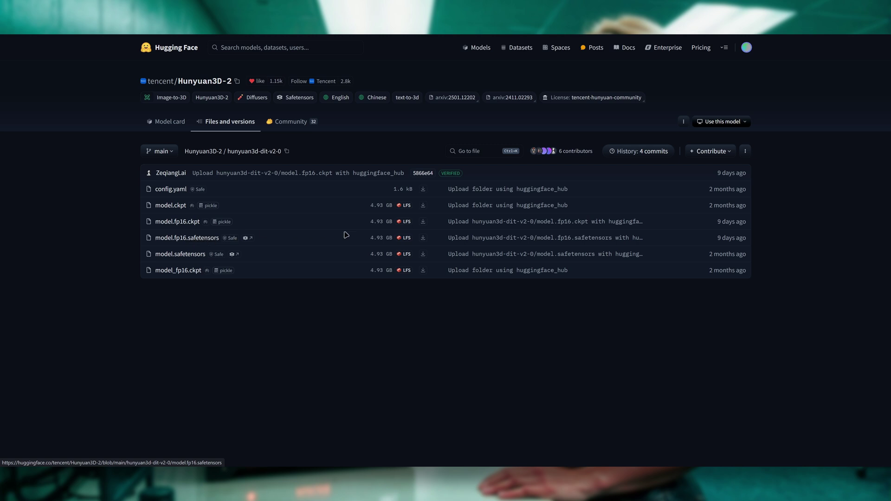
left_click(423, 238)
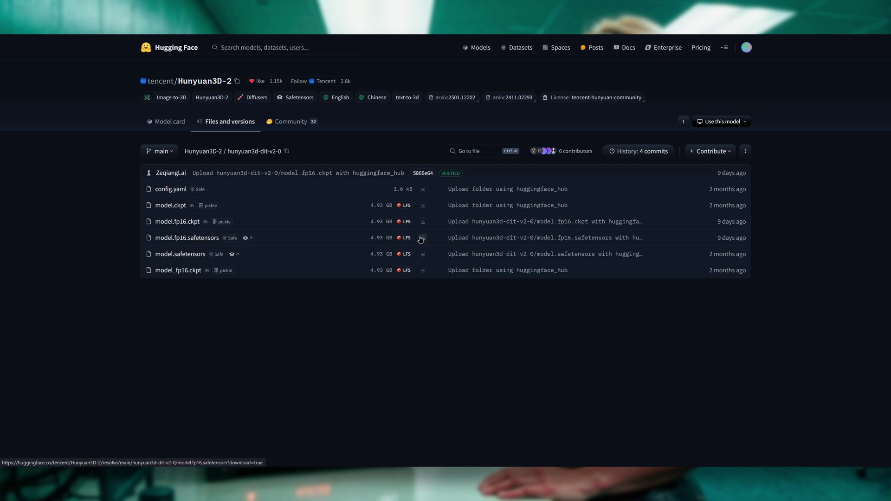
- Look at the model files in the hunyuan3d-dit-v2-0-turbo folder of the Hunyuan3D-2 repository and leave the folder
key("alt+Left")
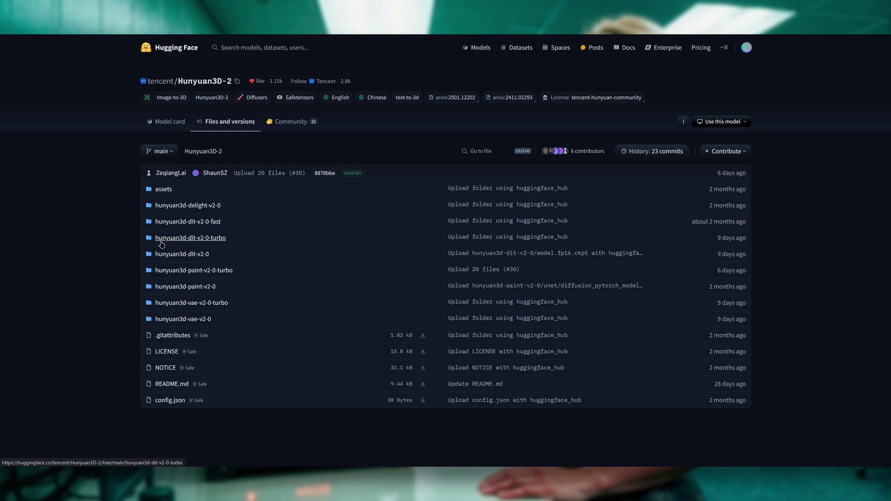
left_click(206, 238)
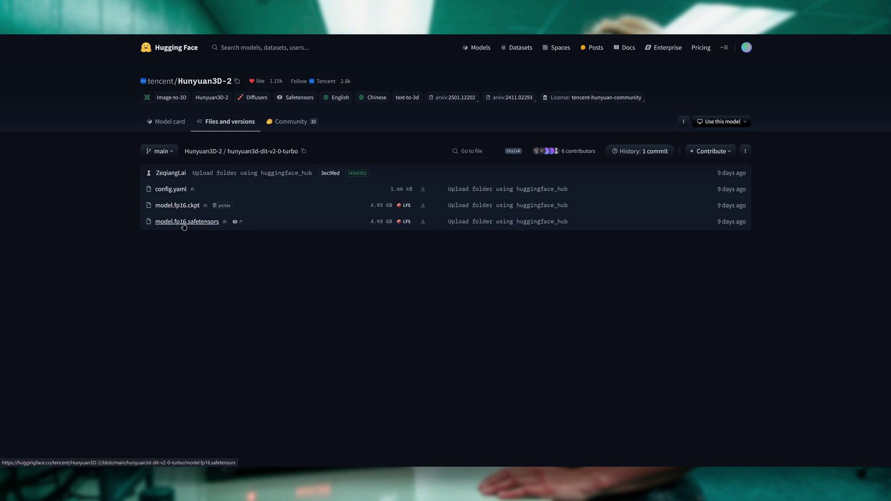
key("alt+Left")
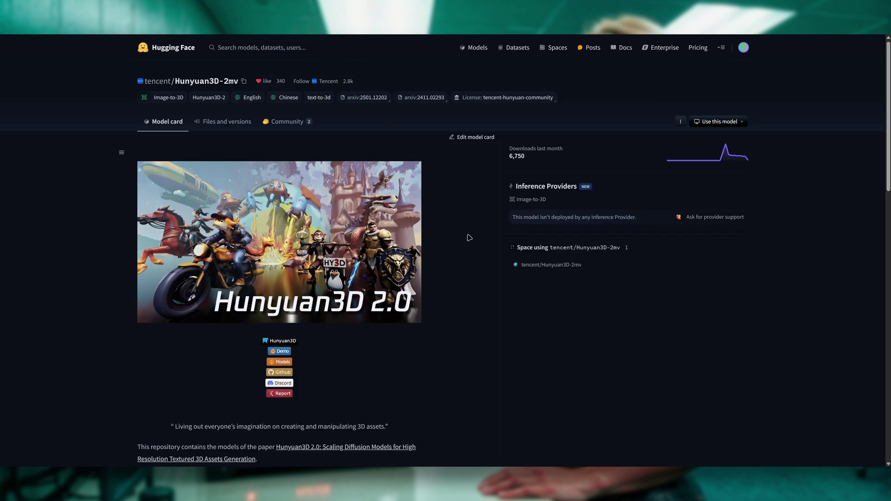
- Skim the tencent/Hunyuan3D-2mv model card and open the repository's file list
scroll(469, 238, "down", 3)
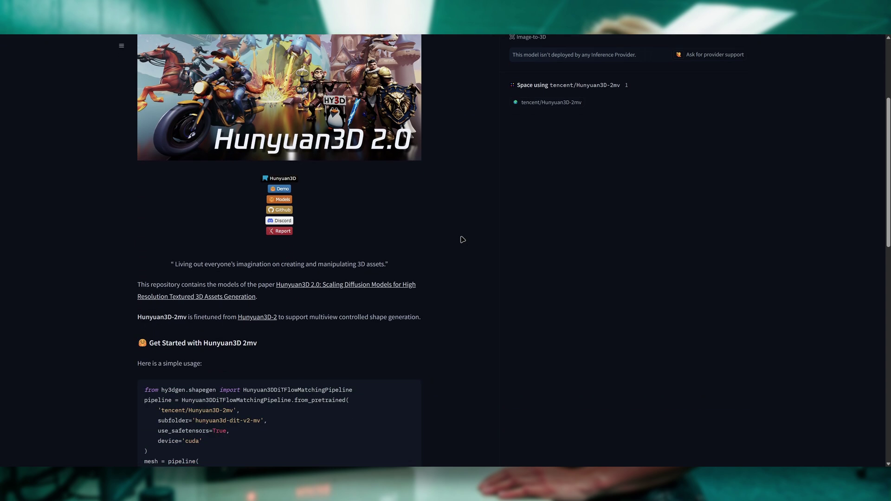
scroll(463, 240, "up", 3)
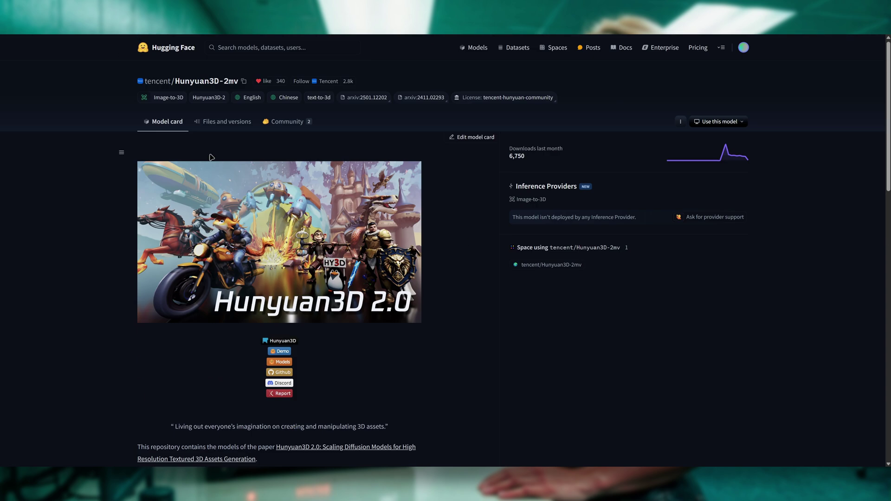
left_click(222, 126)
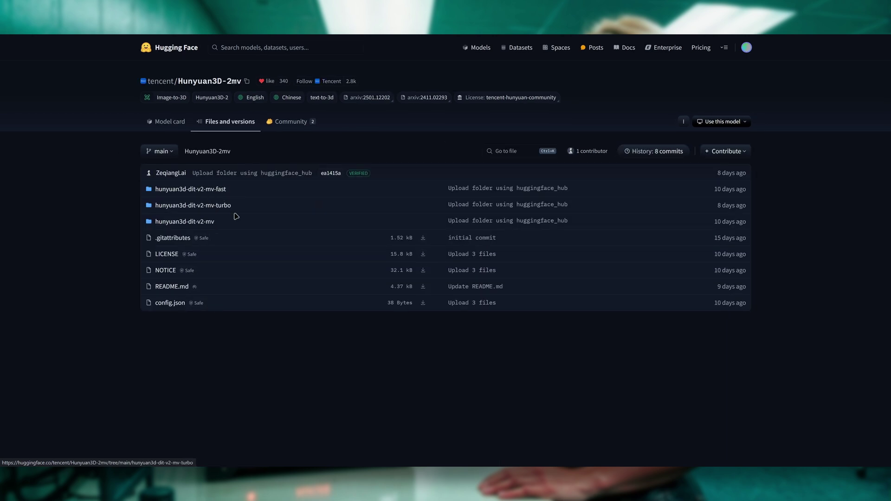
- Check the model files in the hunyuan3d-dit-v2-mv folder, then open the hunyuan3d-vae-v2-0 folder of the Hunyuan3D-2 repository
left_click(197, 225)
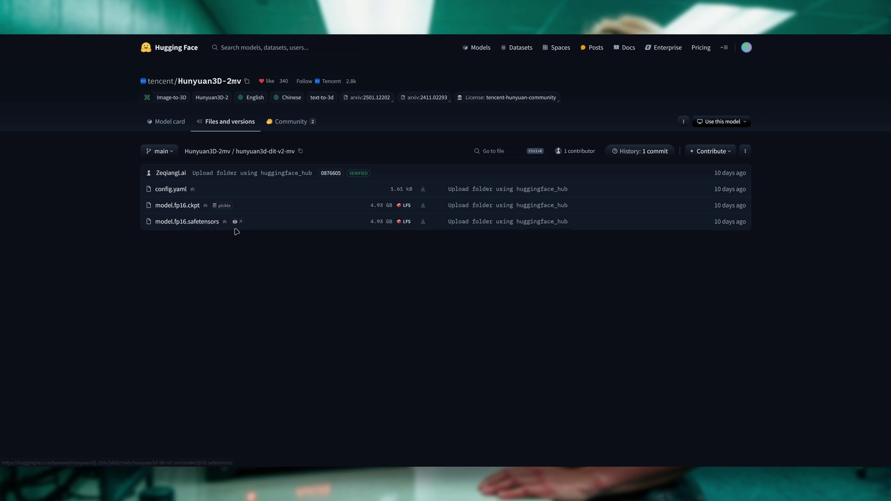
key("alt+Left")
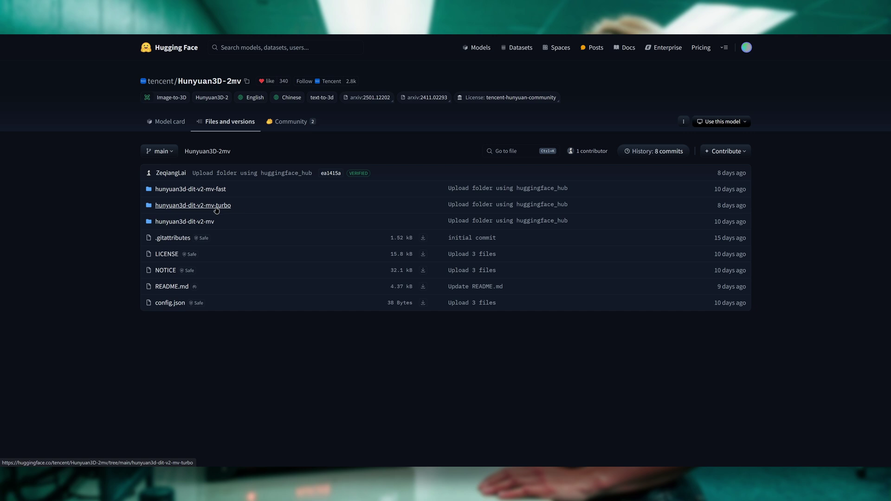
left_click(206, 224)
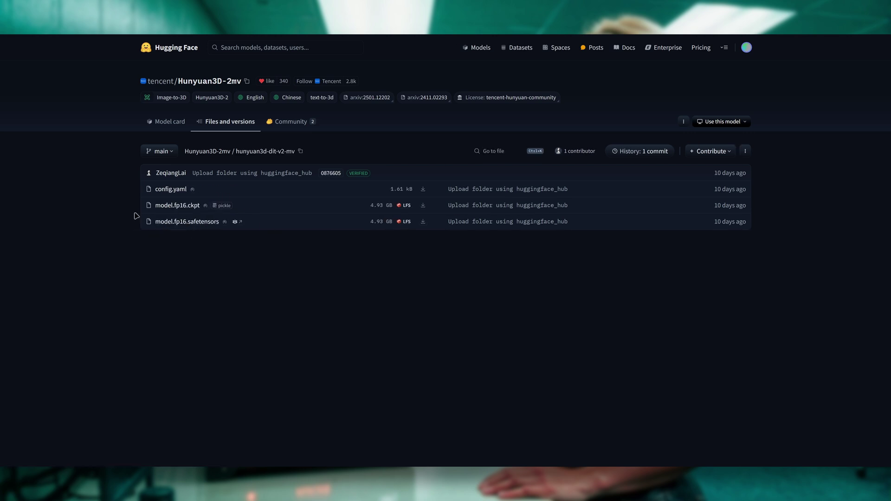
key("alt+Left")
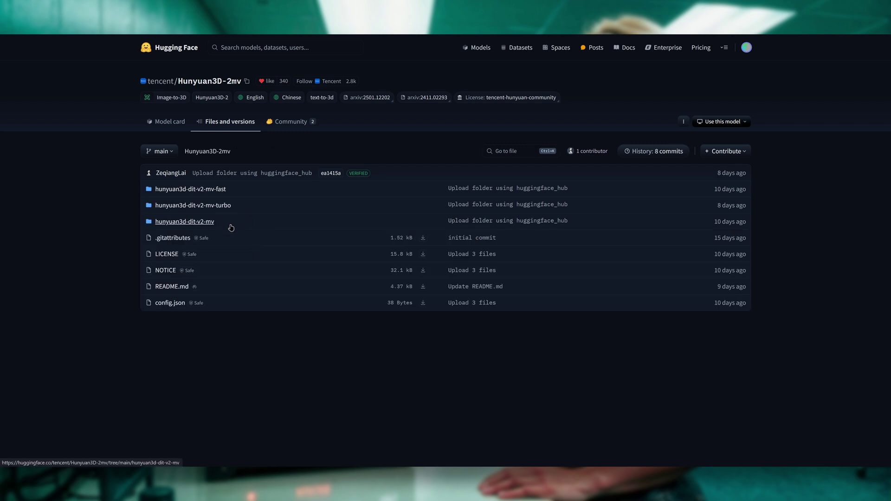
key("alt+Left")
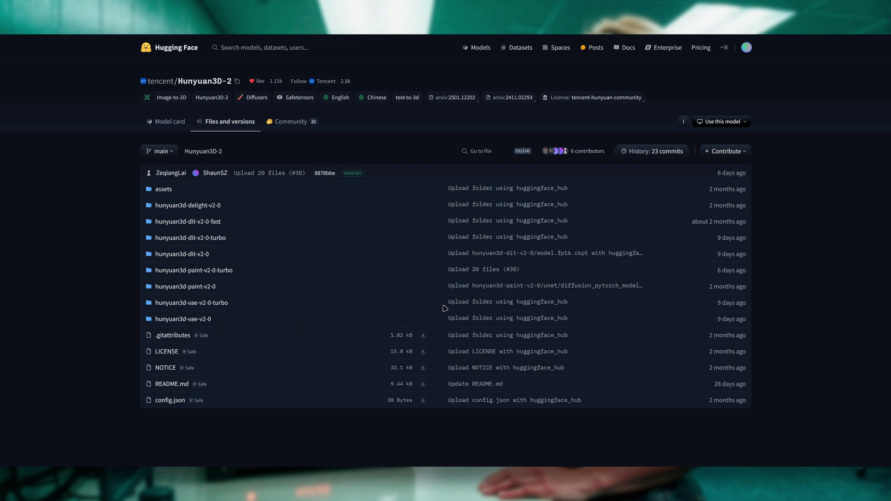
left_click(206, 320)
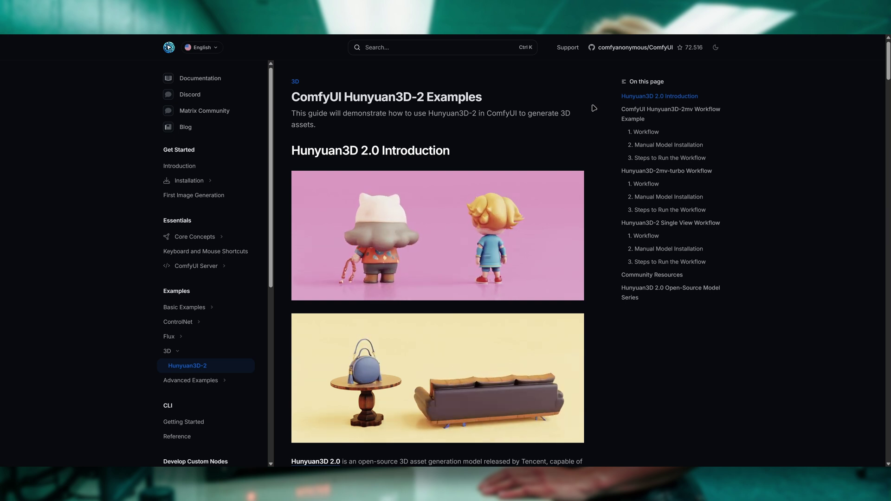
- Read the Hunyuan3D 2.0 introduction, key advantages and included workflows on the ComfyUI Hunyuan3D-2 Examples documentation page
scroll(594, 109, "down", 5)
scroll(594, 108, "down", 6)
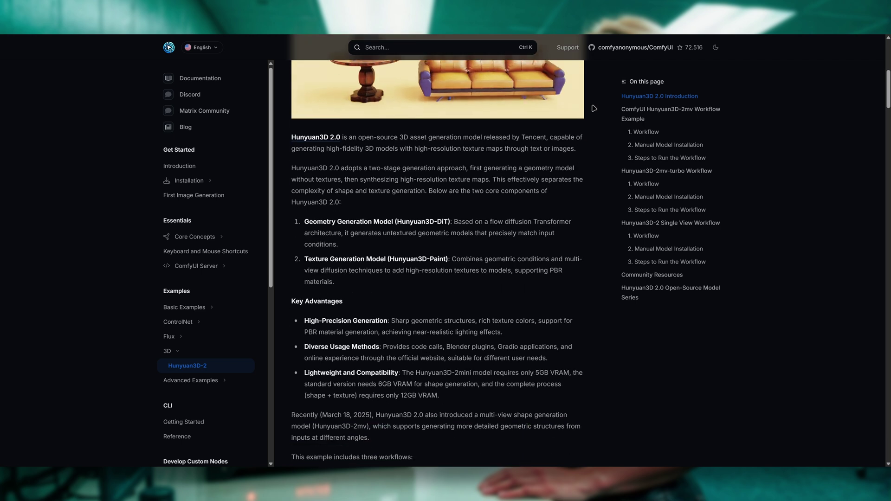
scroll(514, 133, "down", 8)
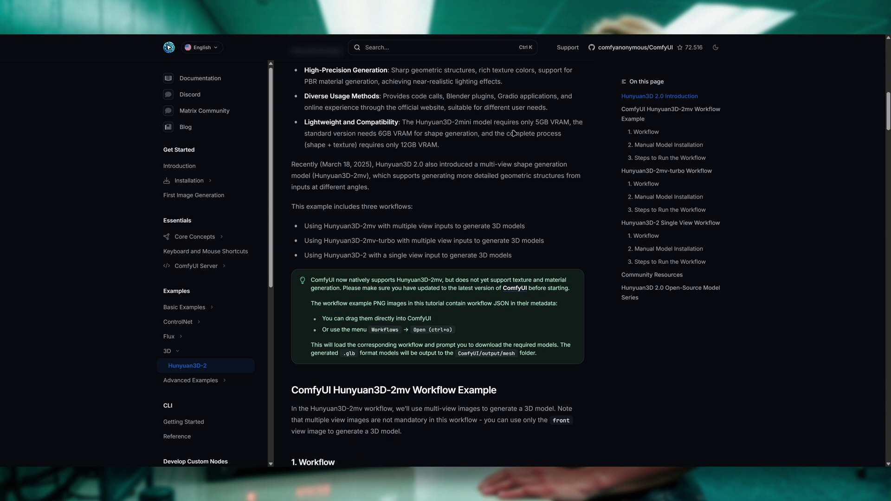
scroll(514, 133, "down", 3)
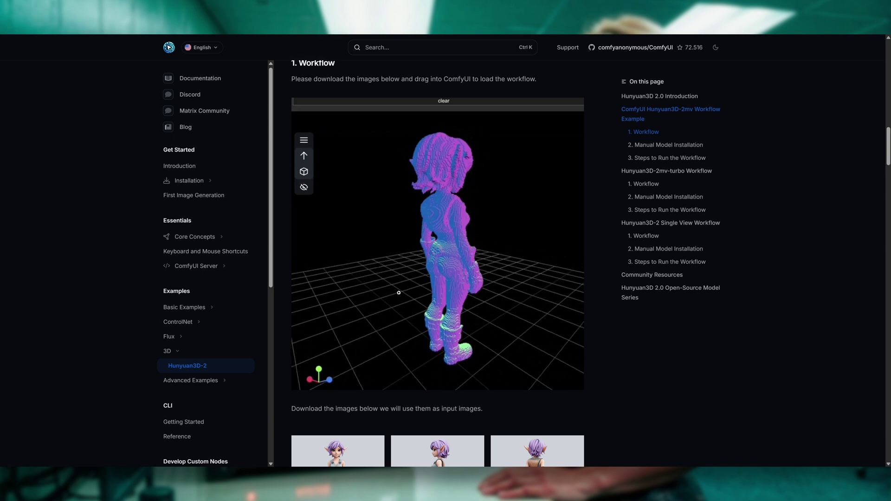
- Examine the Hunyuan3D-2mv and 2mv-turbo workflow examples, including the input images, manual model installation and steps to run
scroll(598, 276, "down", 5)
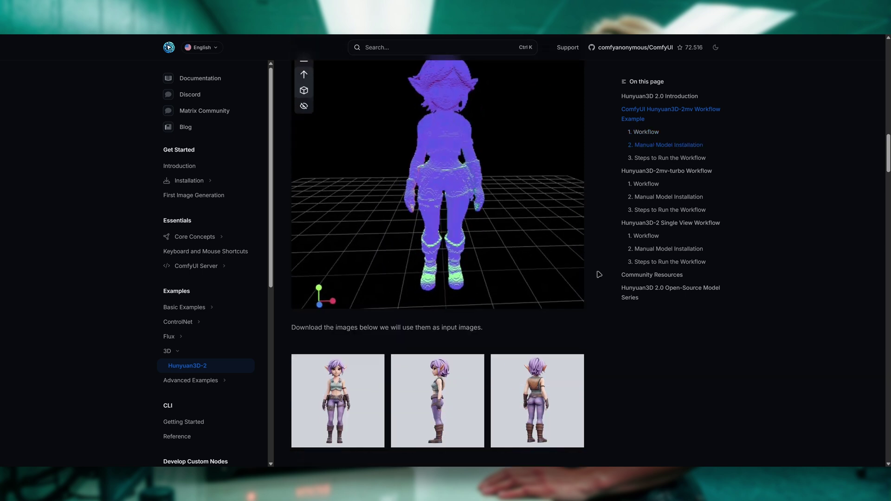
scroll(598, 281, "down", 8)
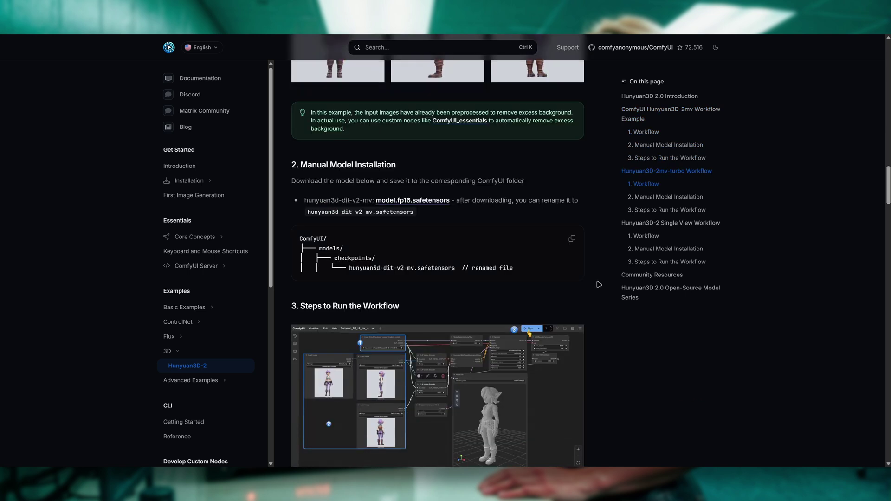
scroll(592, 281, "down", 3)
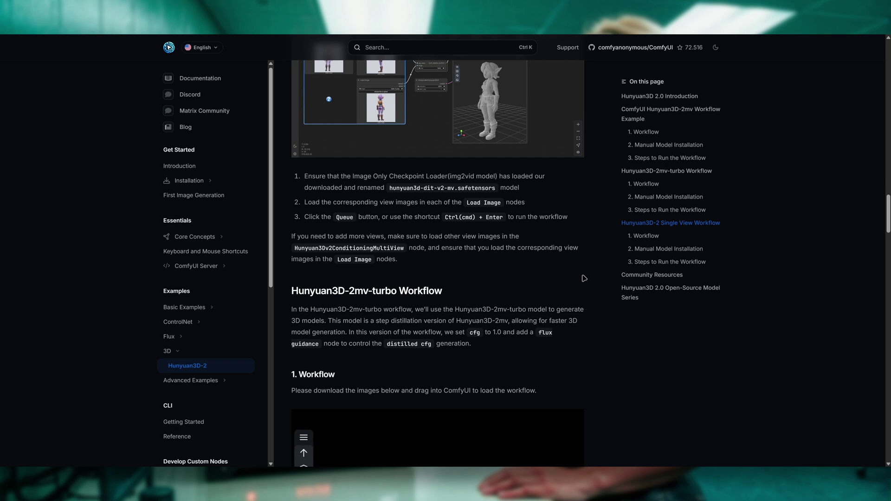
scroll(420, 275, "down", 5)
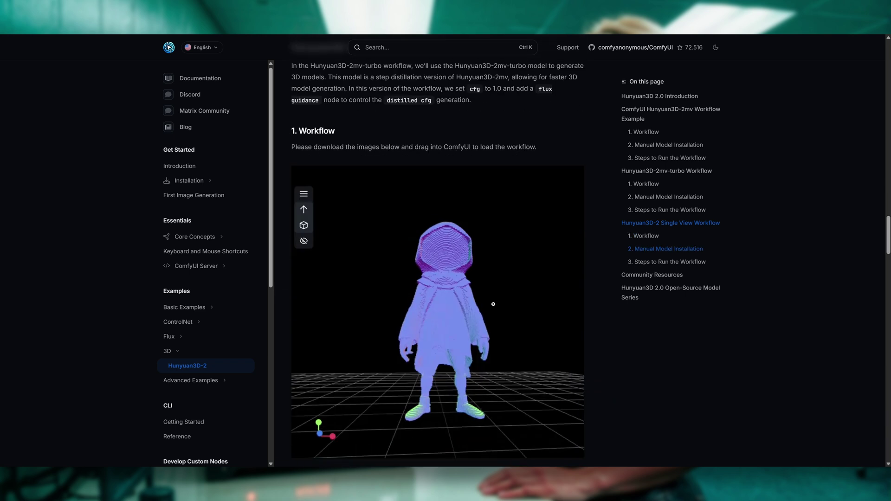
scroll(609, 355, "up", 8)
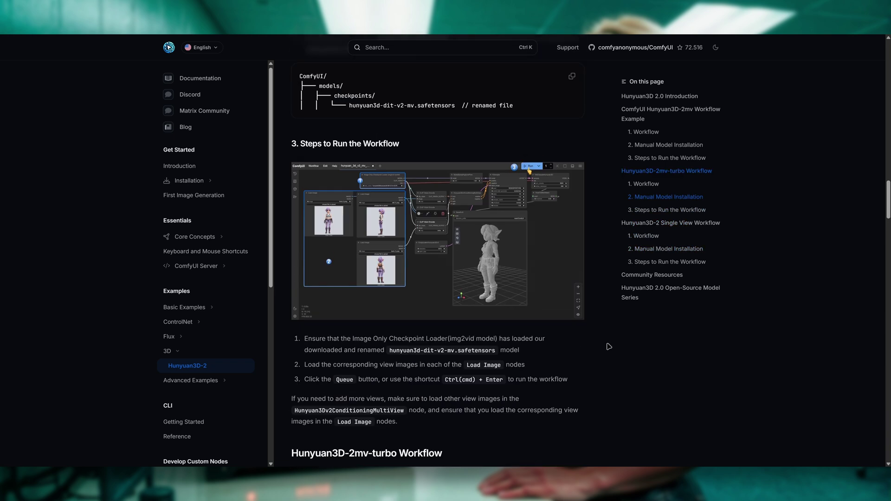
scroll(609, 346, "up", 20)
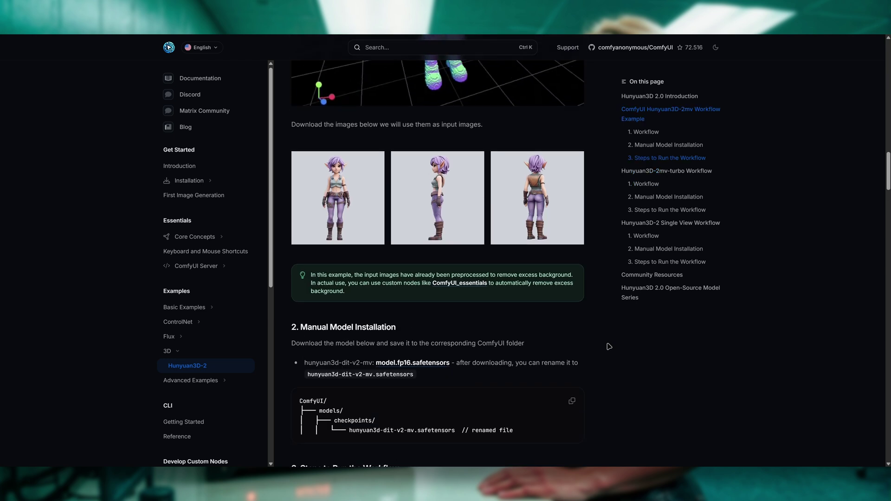
scroll(608, 345, "up", 9)
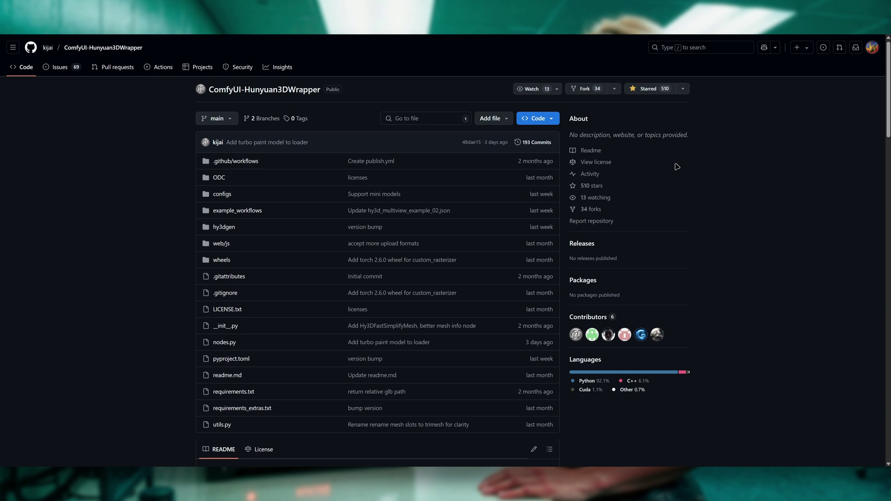
- Skim the file list and the start of the README in the ComfyUI-Hunyuan3DWrapper repository on GitHub
scroll(676, 166, "down", 3)
scroll(677, 167, "down", 3)
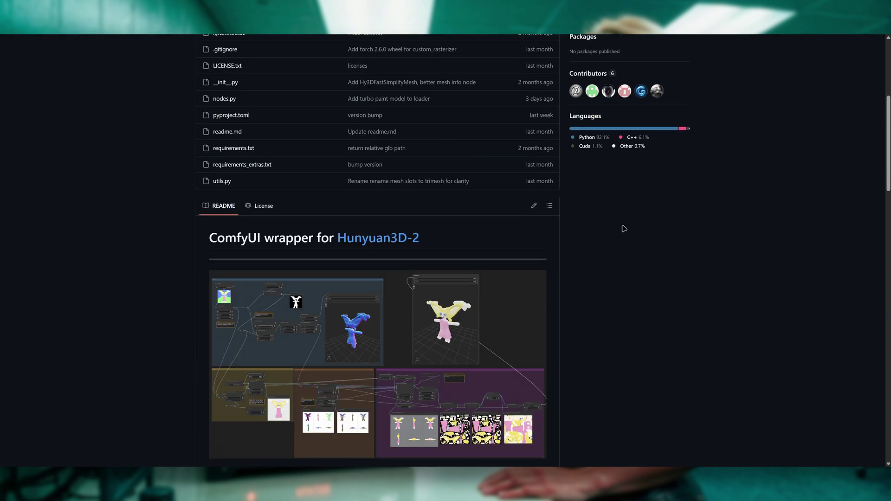
scroll(604, 244, "down", 1)
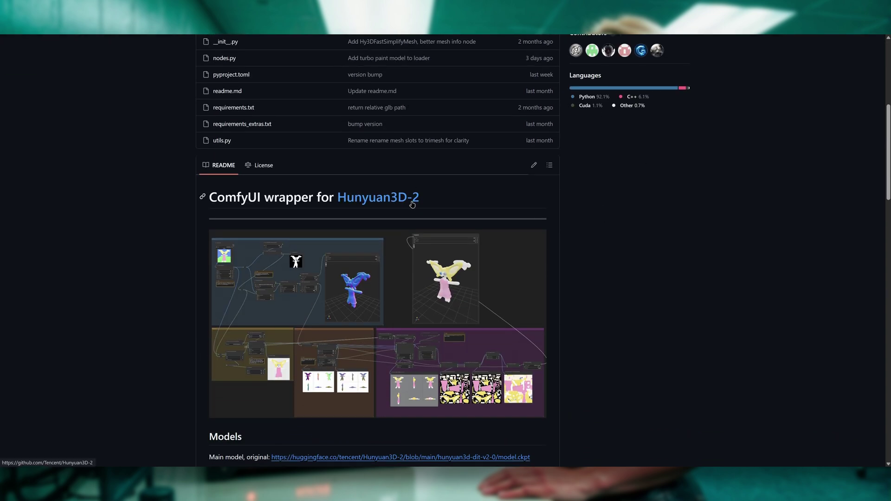
scroll(605, 234, "down", 1)
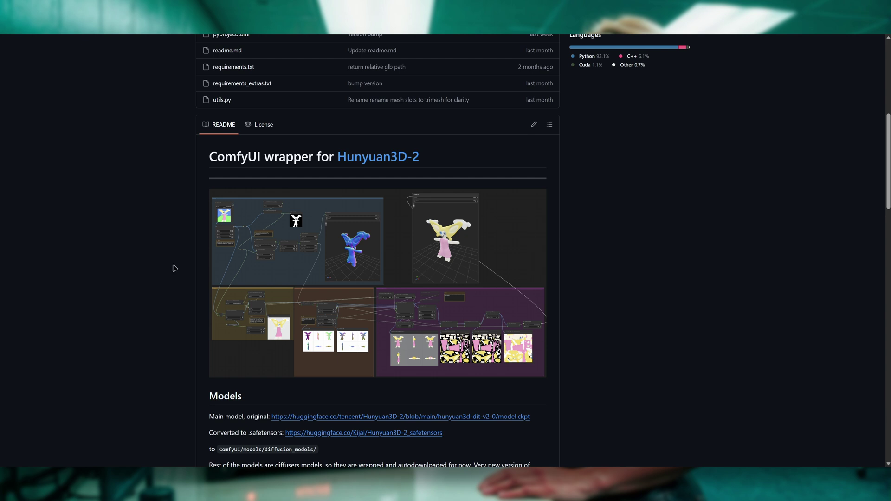
scroll(616, 280, "up", 7)
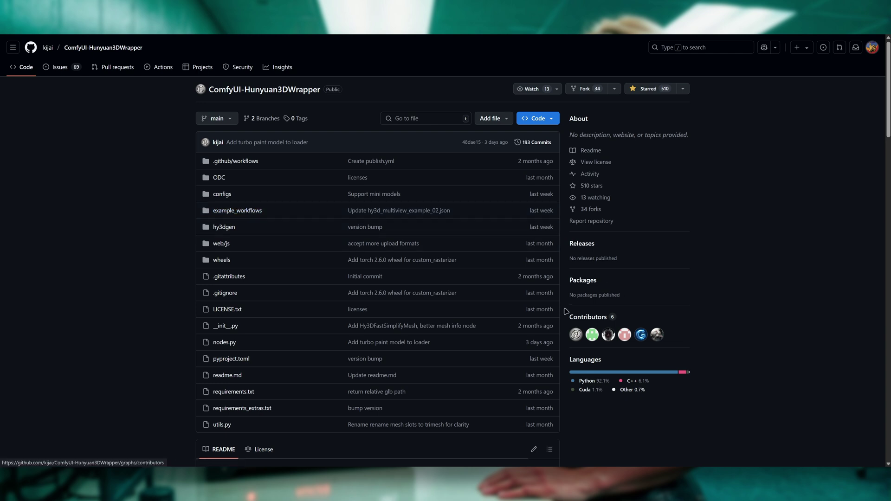
- Read the wrapper README's Models and Installation sections, highlighting the "3.12 torch 2.6.0 + cu126" requirement
scroll(532, 266, "down", 8)
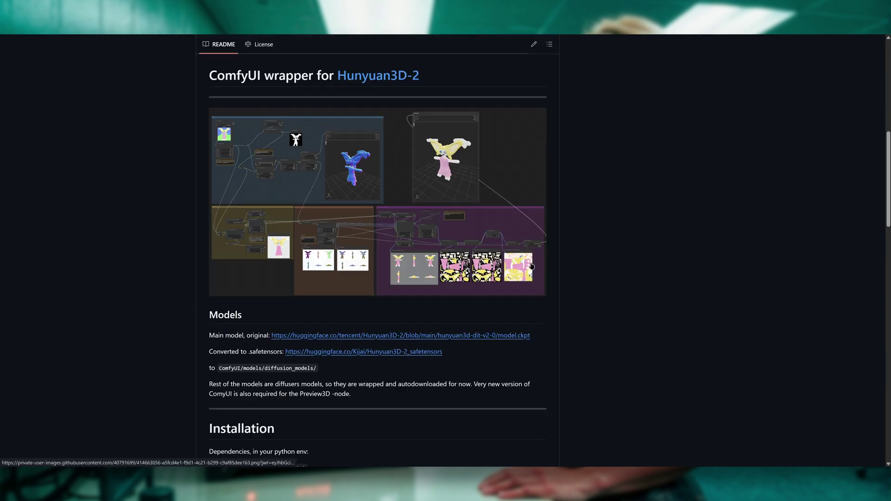
scroll(515, 270, "down", 3)
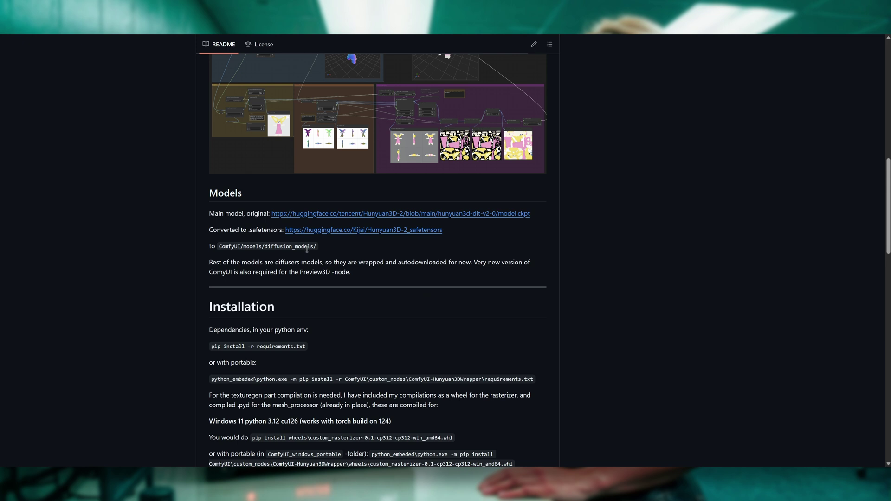
scroll(334, 279, "down", 4)
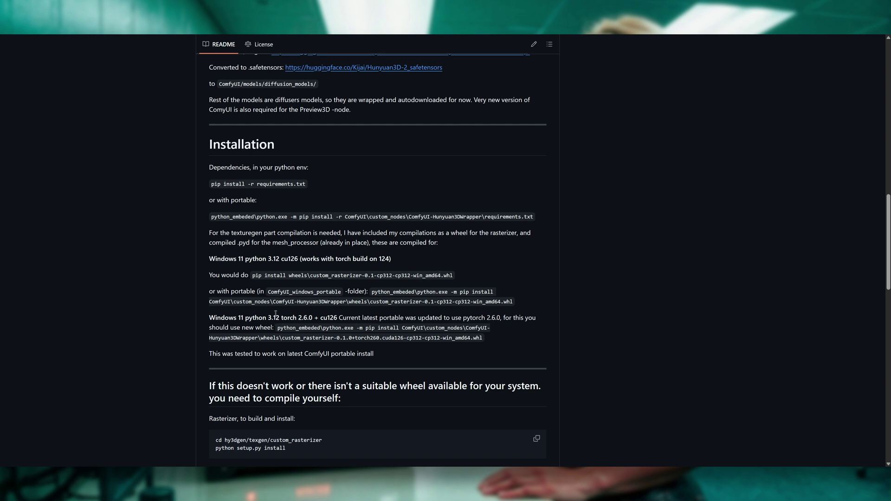
left_click_drag(268, 318, 338, 318)
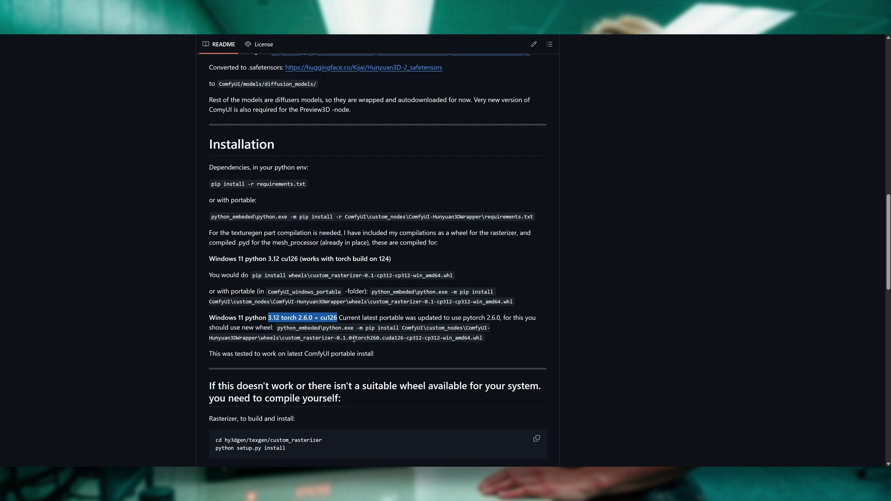
scroll(332, 335, "down", 1)
left_click(273, 287)
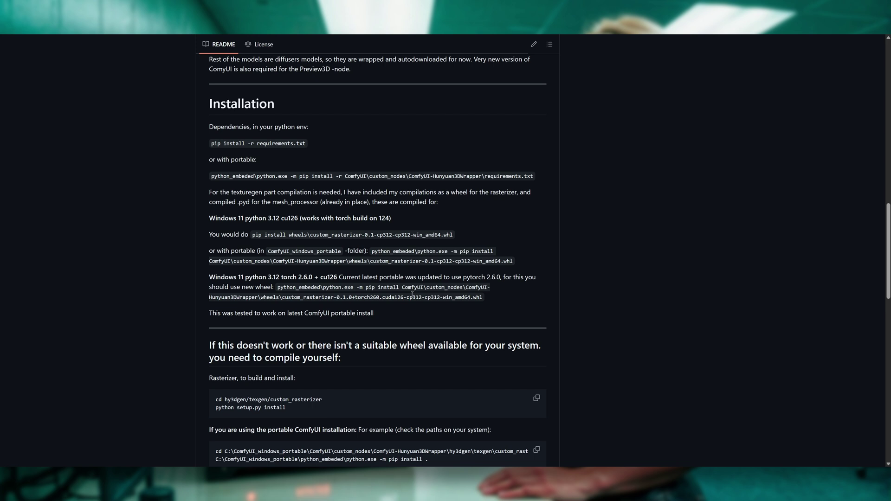
scroll(863, 235, "up", 20)
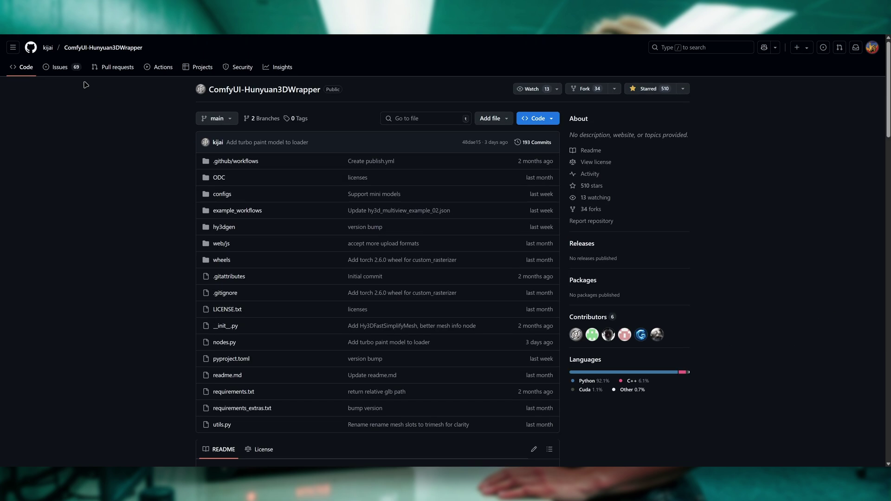
- Review the README's install commands for requirements.txt and the custom_rasterizer wheels, including the portable ComfyUI variants
scroll(167, 278, "down", 9)
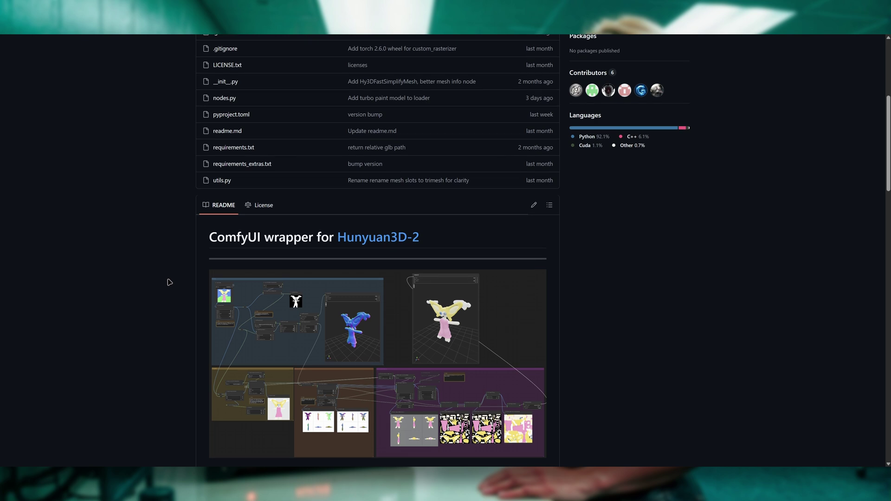
scroll(170, 282, "down", 6)
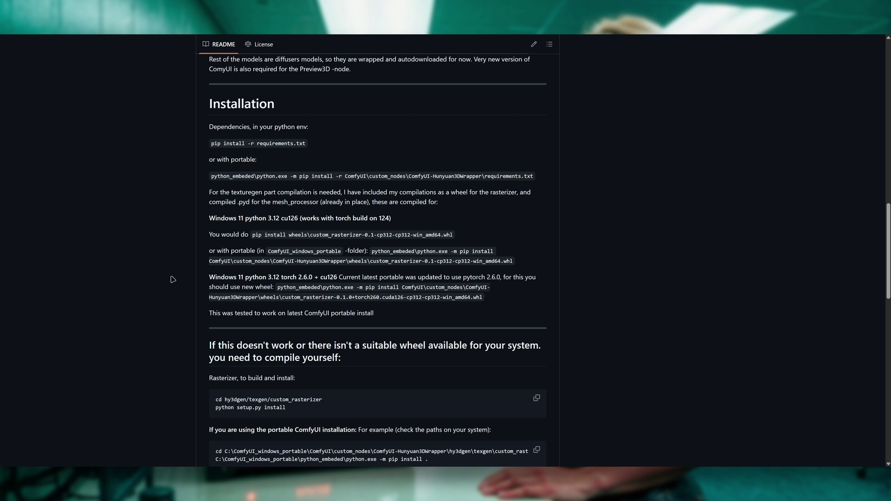
scroll(185, 278, "down", 1)
scroll(186, 277, "up", 2)
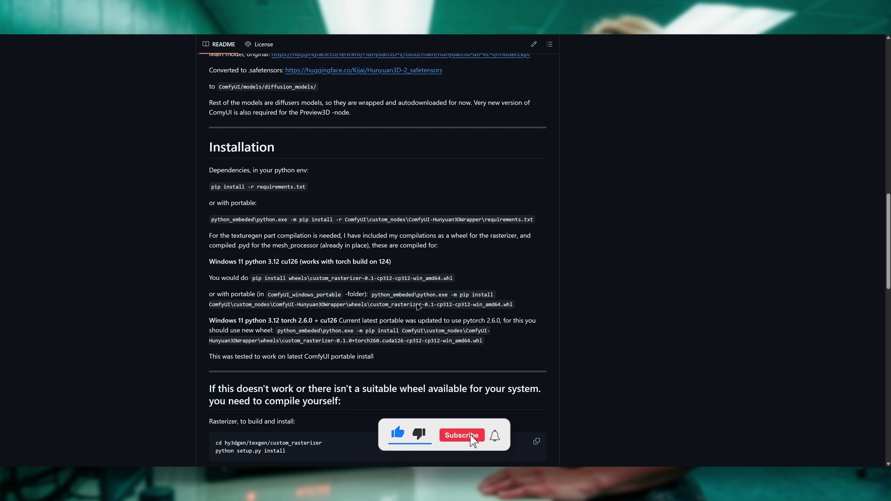
- Examine the example workflow image and the model download links with their target folder in the wrapper's README
scroll(377, 250, "up", 8)
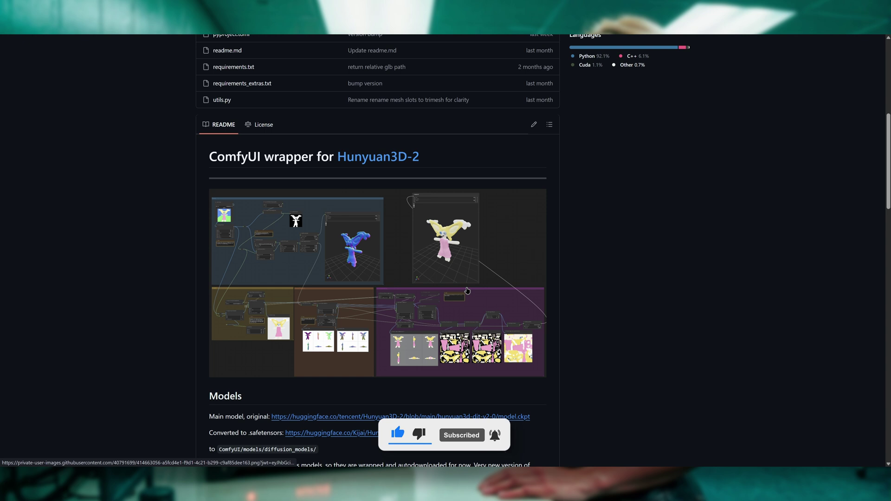
scroll(460, 297, "down", 2)
scroll(467, 277, "down", 1)
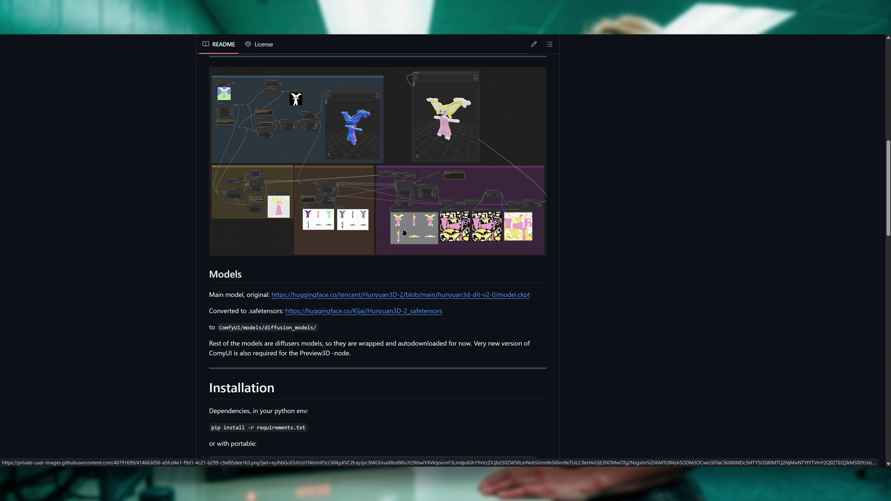
scroll(403, 232, "up", 1)
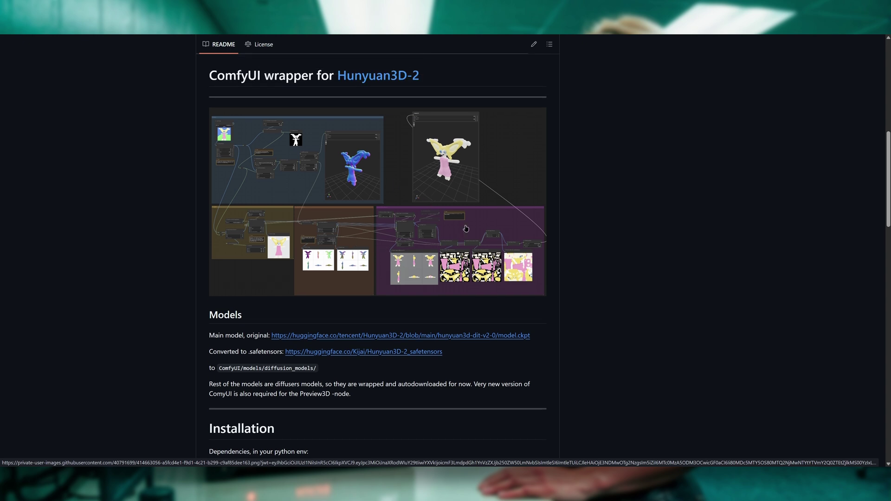
scroll(597, 281, "down", 1)
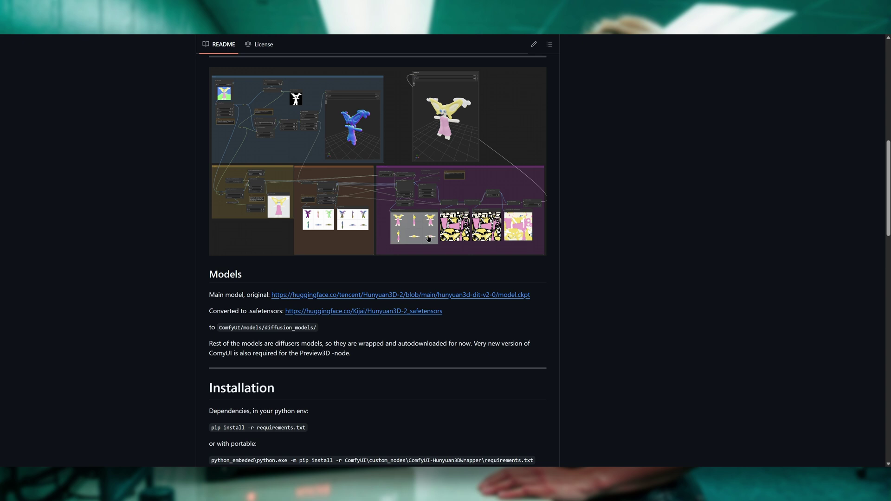
scroll(551, 279, "down", 1)
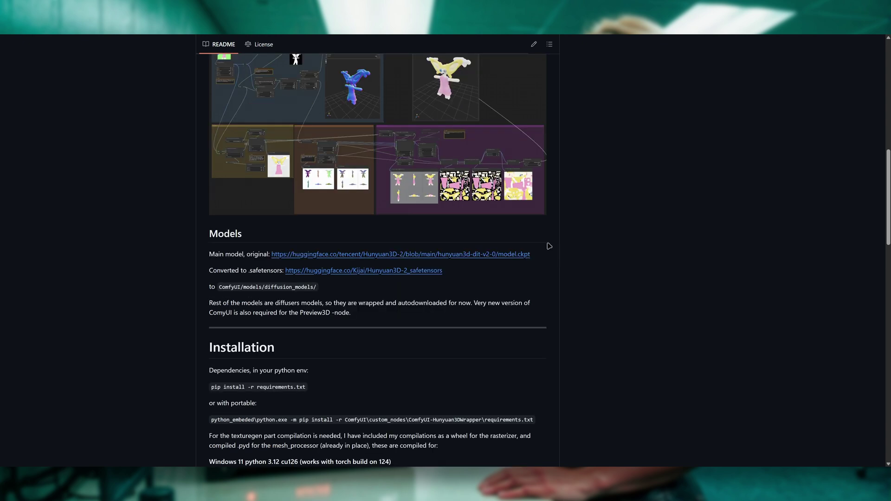
scroll(381, 196, "up", 2)
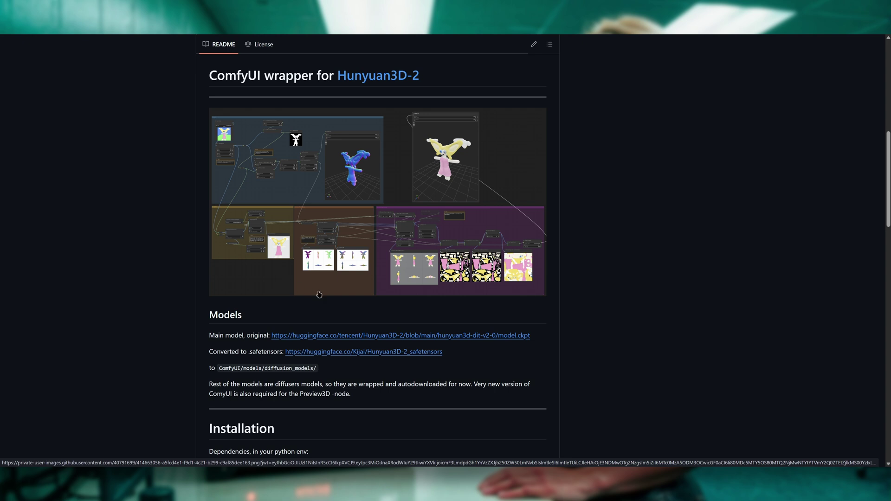
- Read the README's Installation section and its instructions for compiling the custom_rasterizer, including the portable ComfyUI commands
scroll(594, 319, "down", 8)
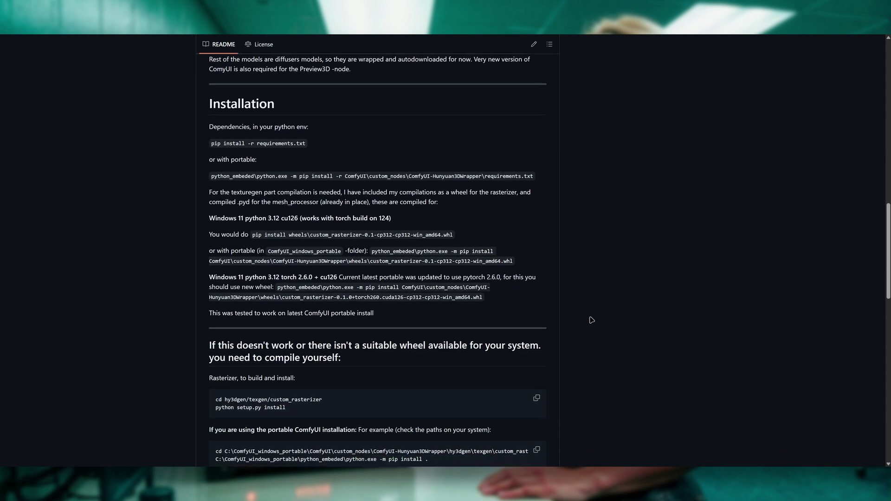
scroll(583, 318, "down", 1)
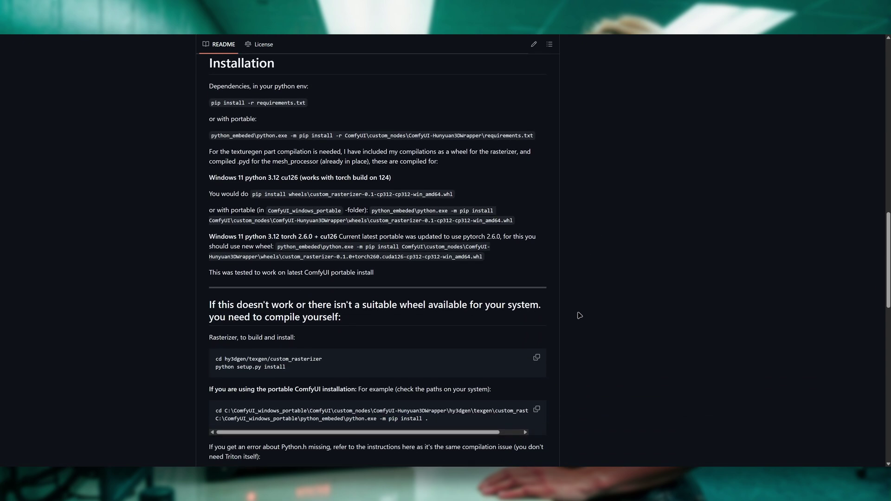
scroll(577, 318, "down", 1)
scroll(564, 274, "down", 2)
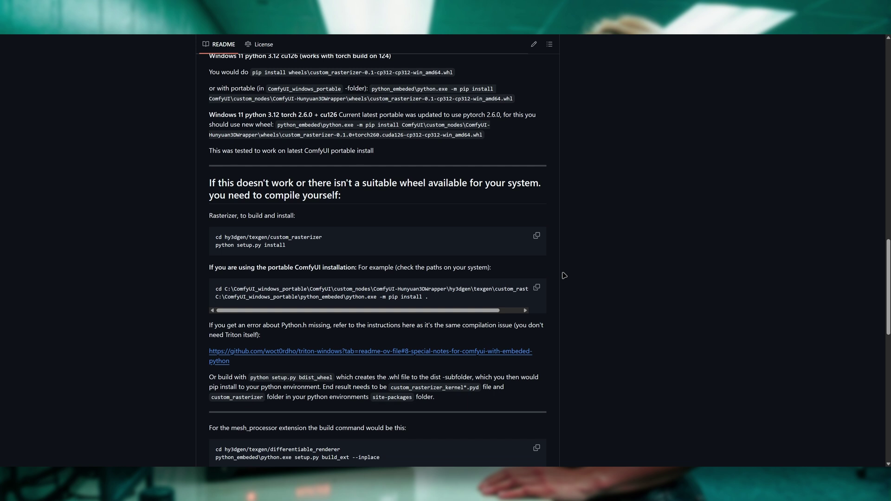
scroll(545, 280, "down", 1)
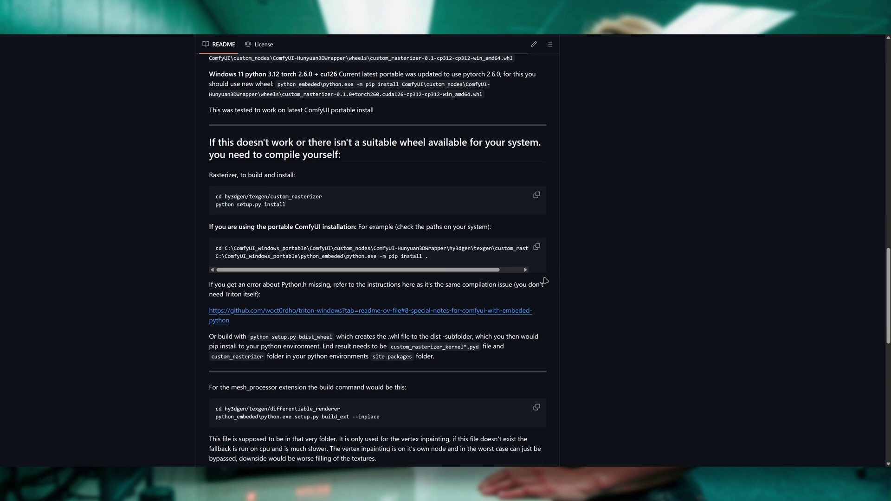
scroll(545, 280, "down", 2)
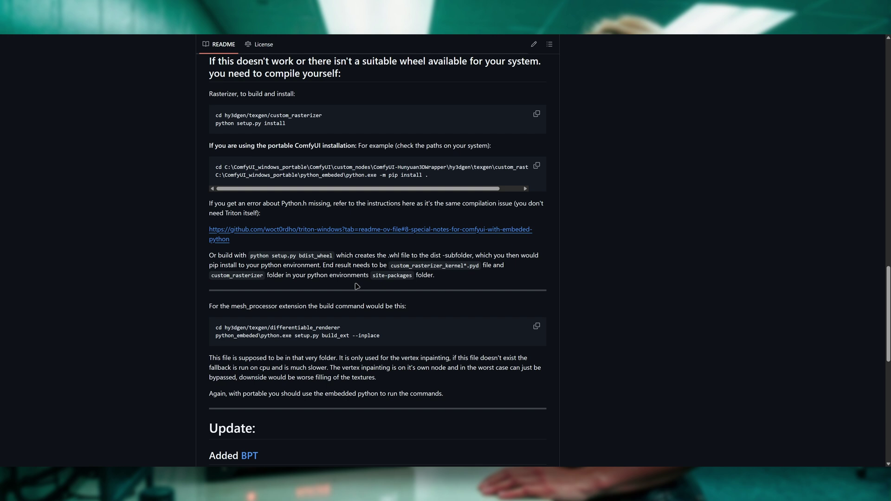
scroll(453, 205, "down", 1)
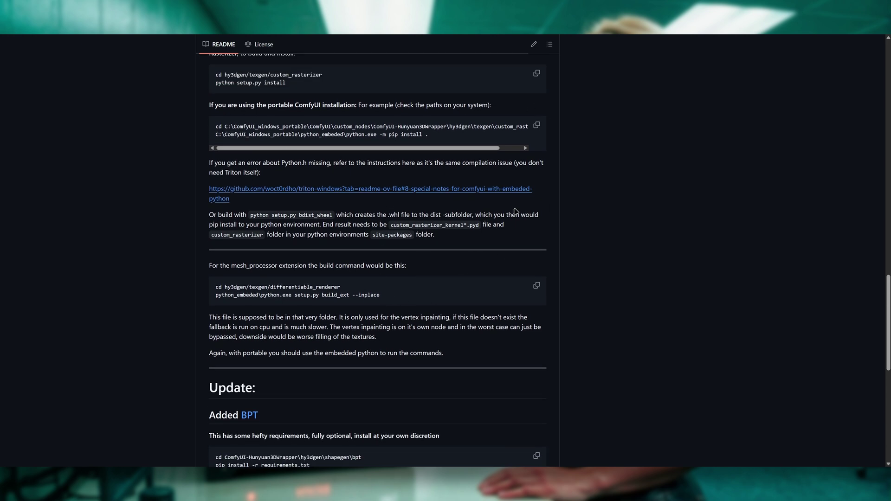
- Review the README's mesh_processor build command, the optional BPT installation for portable ComfyUI, and the start of the Xatlas upgrade procedure
scroll(544, 225, "down", 5)
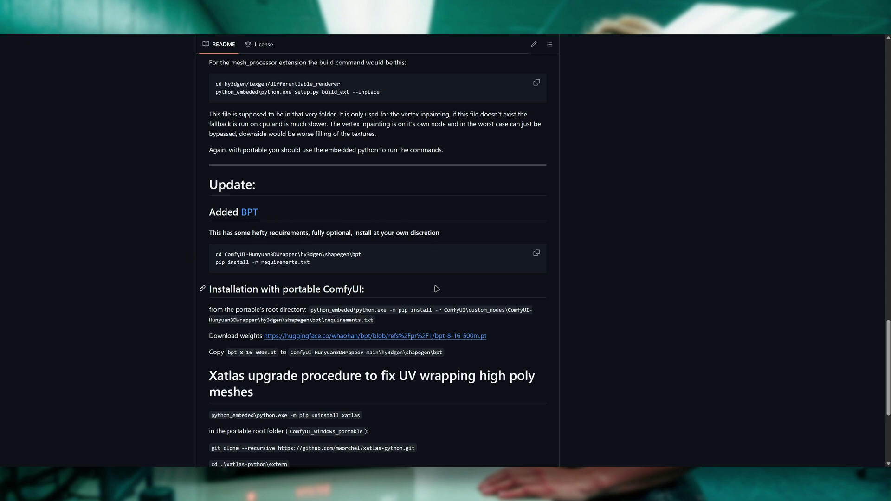
scroll(381, 240, "down", 1)
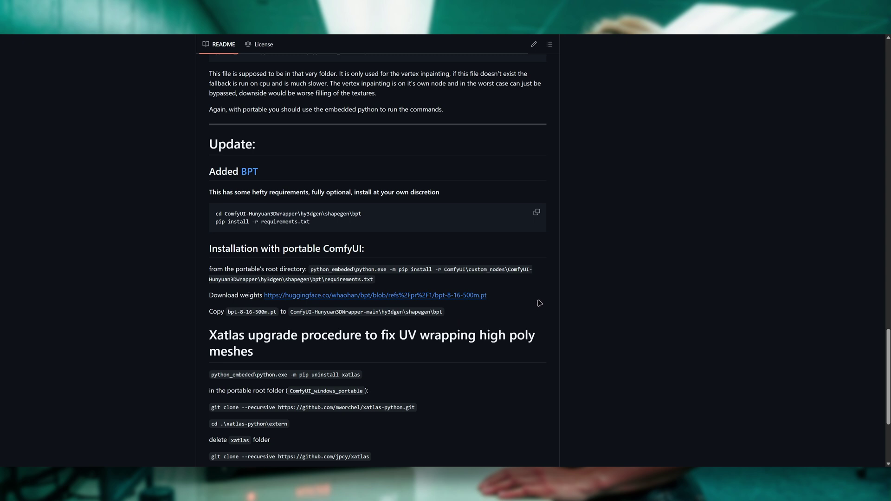
scroll(540, 304, "up", 1)
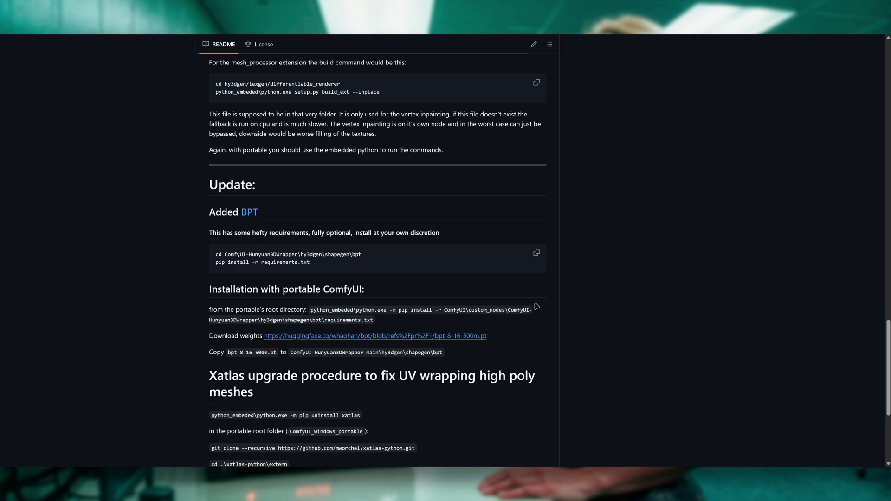
scroll(536, 307, "up", 1)
scroll(540, 306, "up", 1)
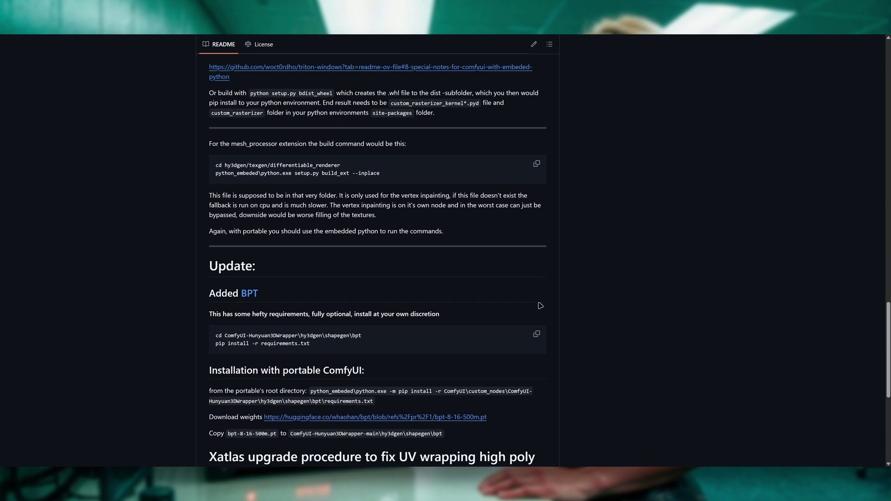
scroll(540, 306, "up", 1)
scroll(540, 306, "down", 2)
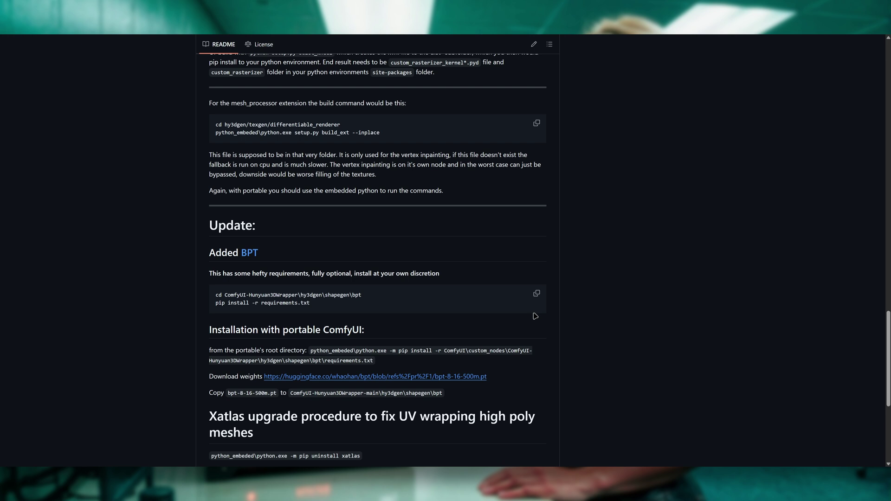
- Go back to the README's example workflow image and its Models section with the download links
scroll(535, 316, "up", 20)
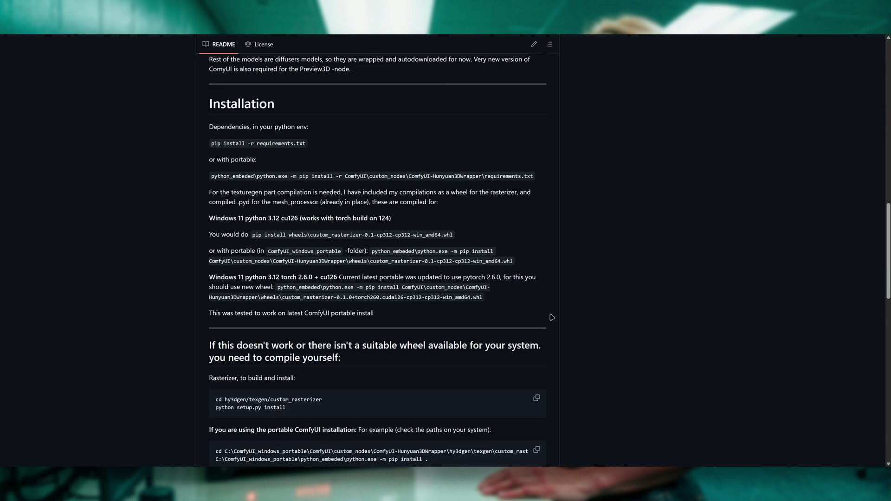
scroll(553, 318, "up", 2)
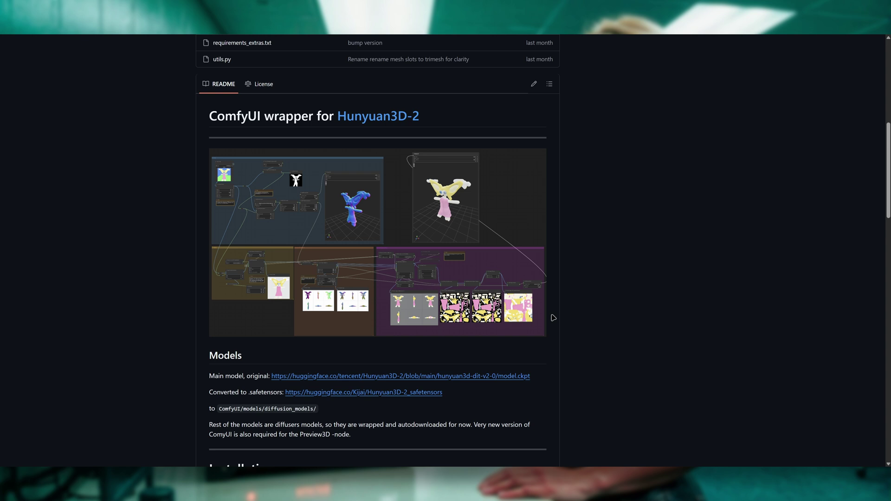
scroll(553, 318, "up", 1)
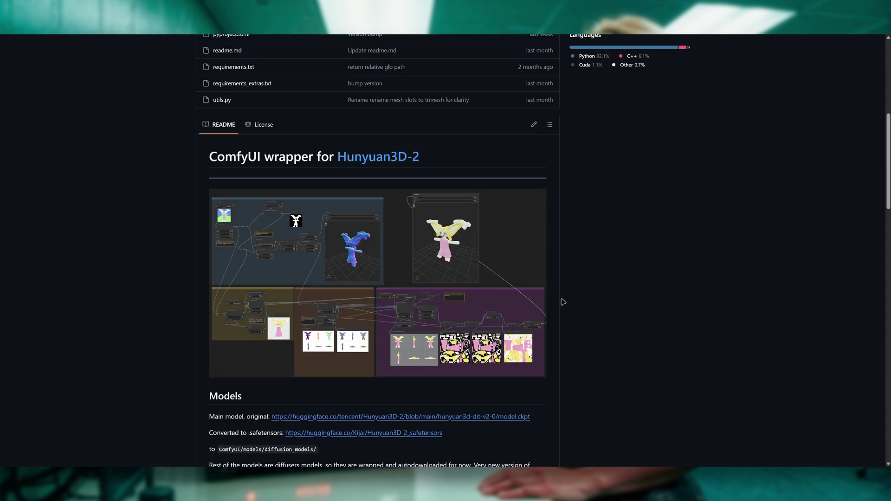
- Switch to ComfyUI and open the Hunyuan3D-2 subfolder of models\diffusion_models to inspect its safetensors files
left_click(87, 8)
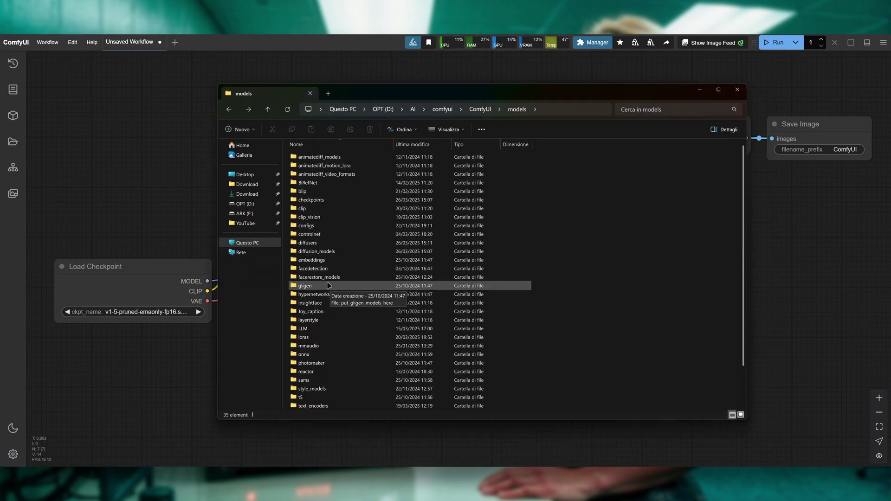
double_click(346, 253)
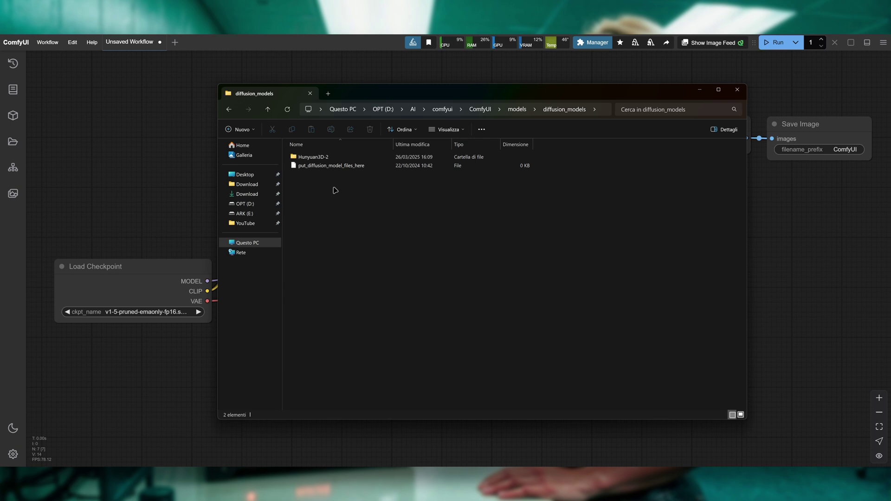
double_click(320, 157)
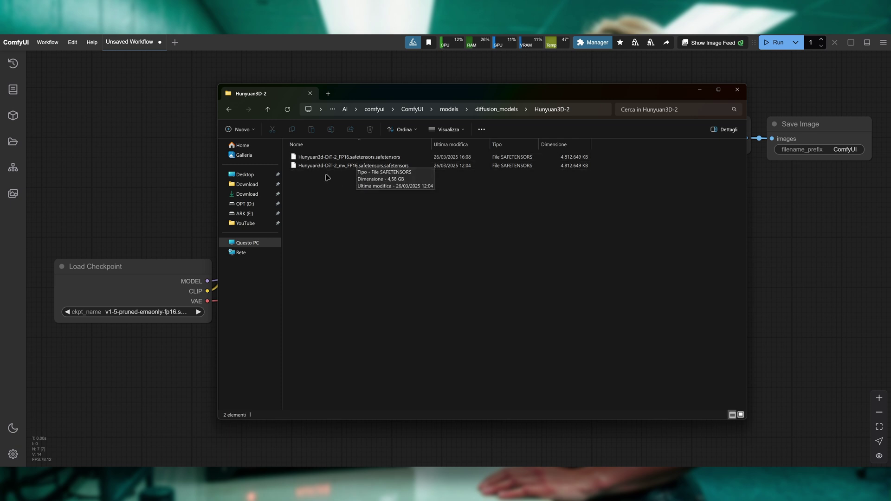
- Check the contents of the vae folder inside ComfyUI's models folder, and return to the models folder
key("alt+Left")
key("alt+Left")
scroll(361, 348, "down", 1)
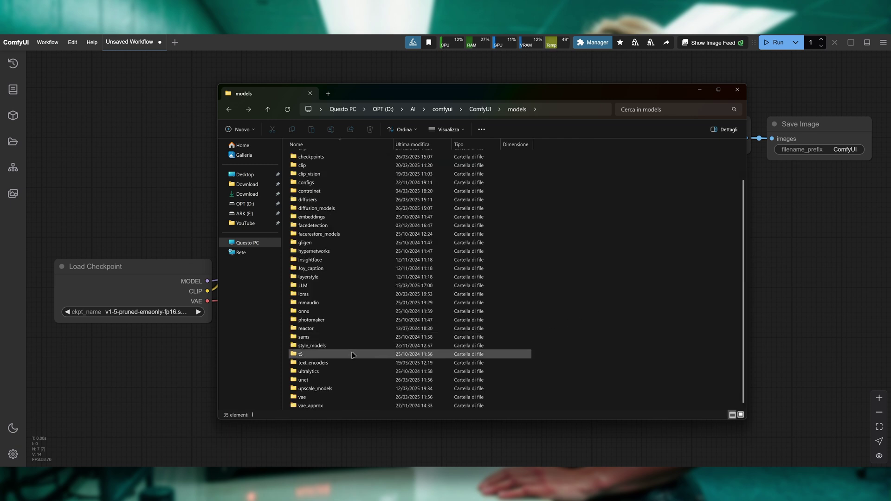
double_click(310, 398)
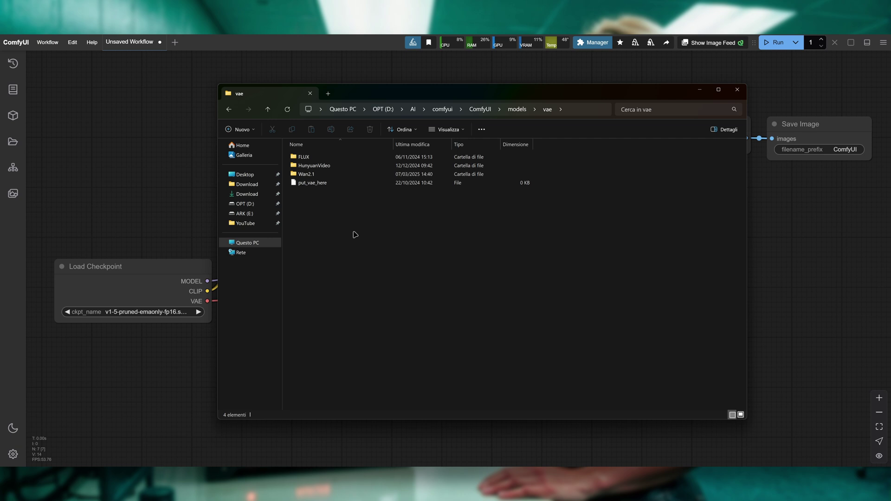
key("alt+Left")
- Recheck the model files in the Hunyuan3D-2 folder under diffusion_models, and close the folder window
left_click(336, 253)
double_click(336, 254)
double_click(327, 159)
key("alt+Left")
key("alt+Left")
key("alt+Left")
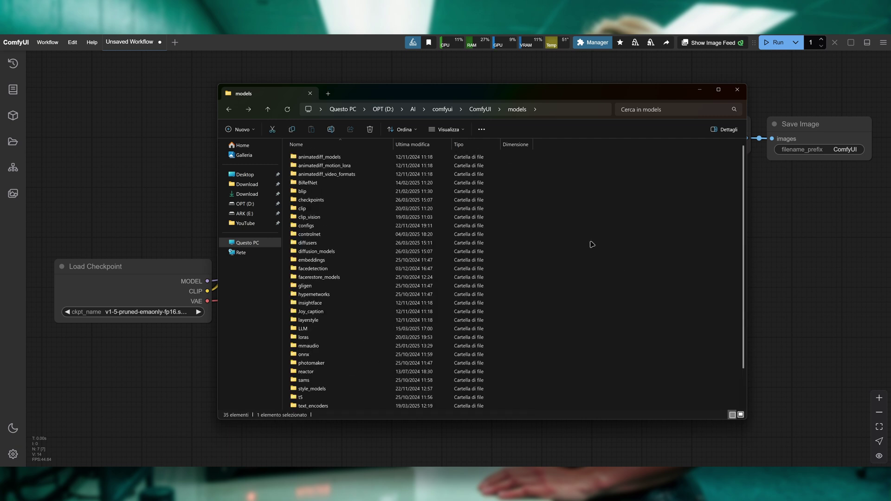
left_click(341, 252)
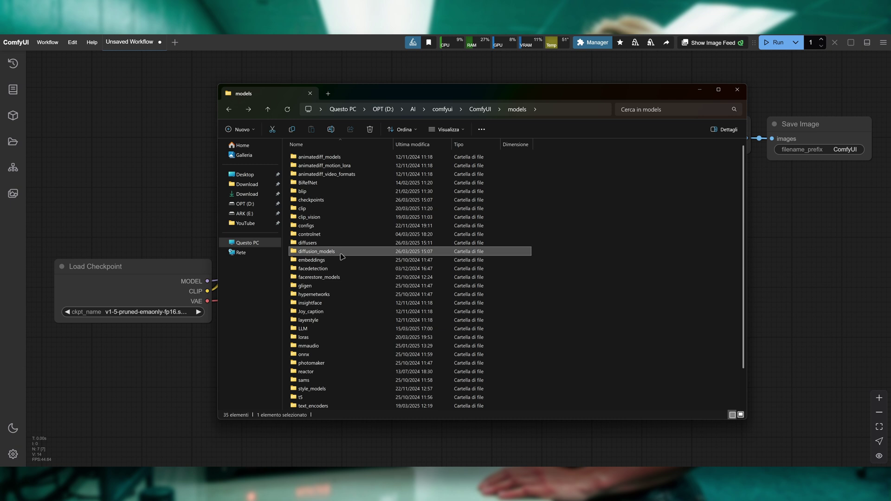
double_click(341, 252)
double_click(316, 157)
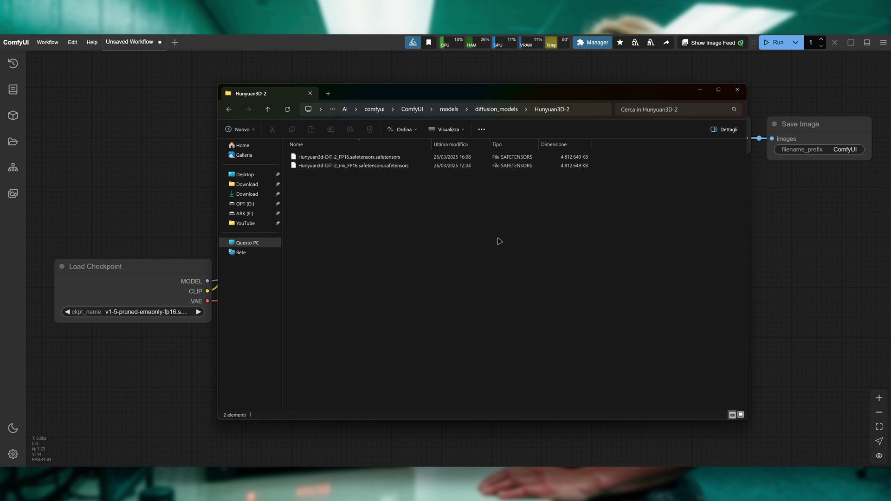
key("alt+Left")
key("alt+Left")
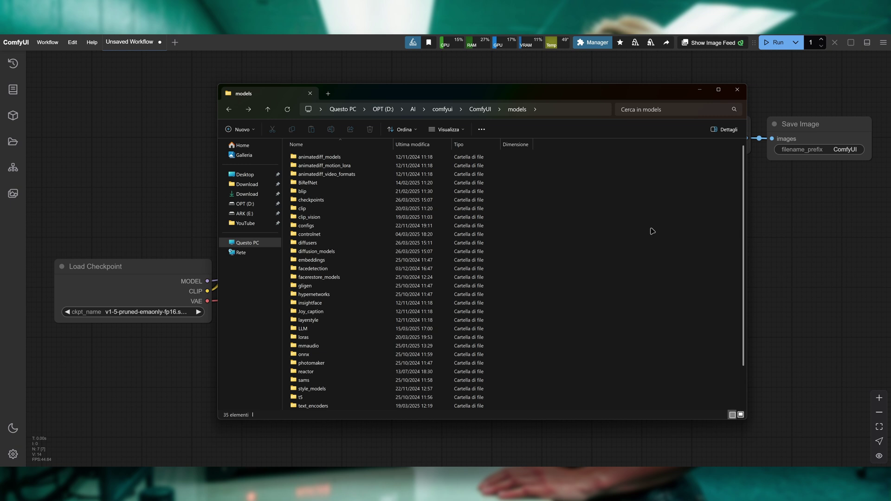
left_click(737, 89)
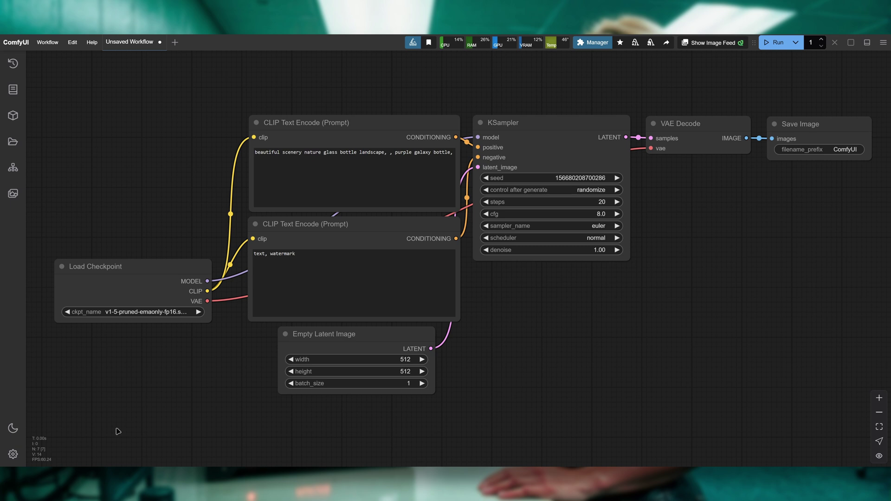
- Set the "Use new menu" option to Disabled in ComfyUI's settings and look at the old floating menu
left_click(14, 453)
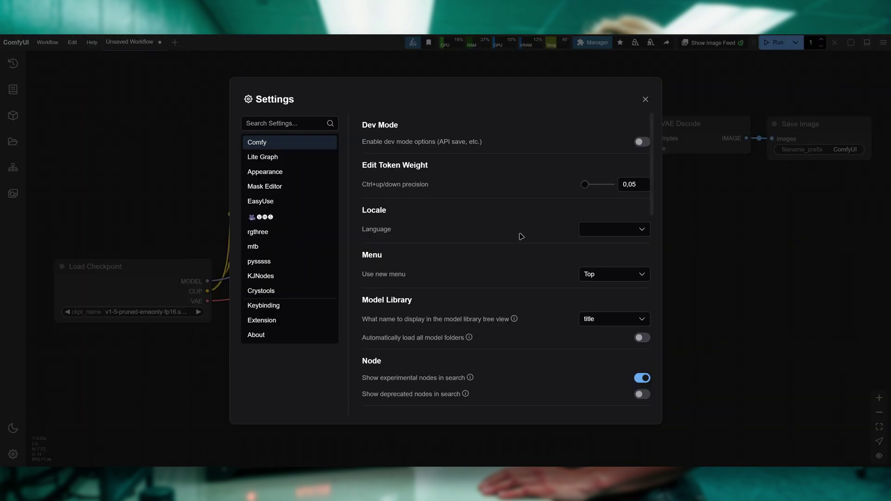
left_click(620, 271)
left_click(598, 290)
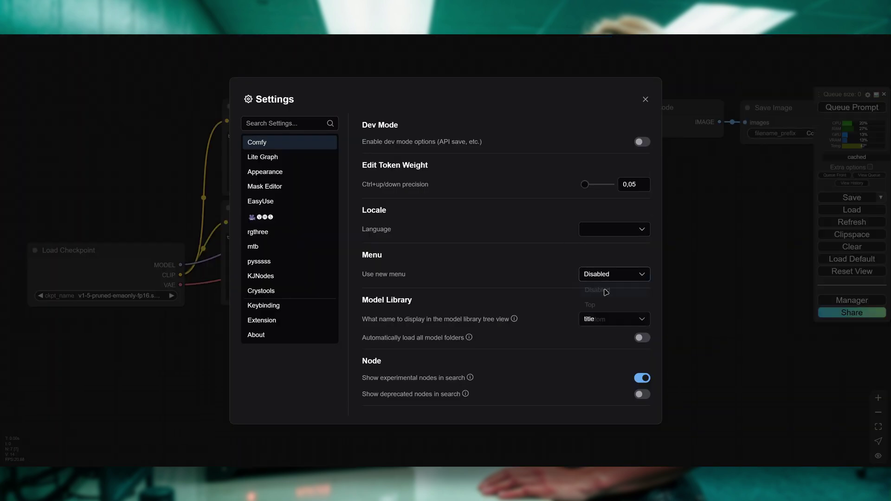
left_click(645, 100)
left_click_drag(721, 230, 696, 233)
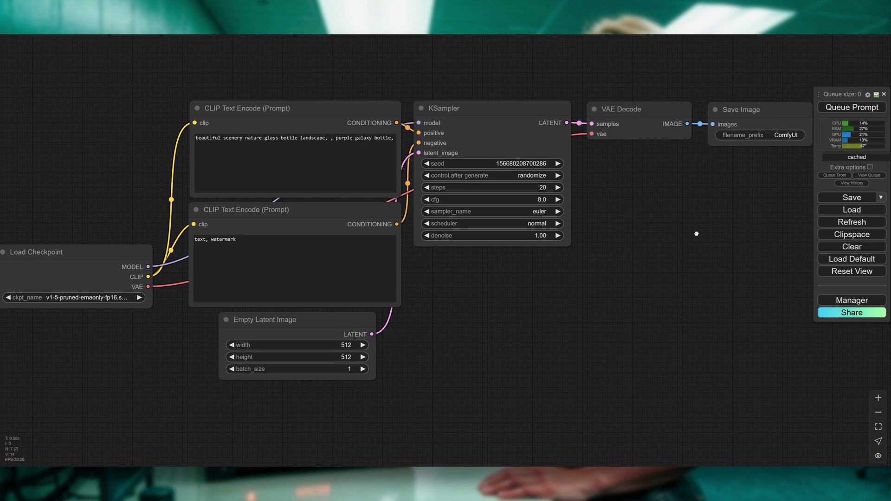
left_click(508, 130)
left_click(715, 173)
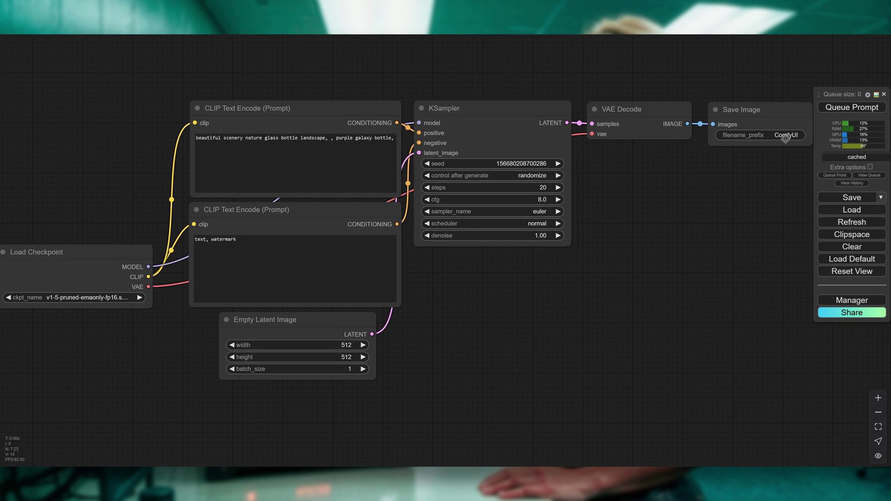
- Set the "Use new menu" option back to Top and close the settings
left_click(867, 96)
left_click(614, 274)
left_click(593, 302)
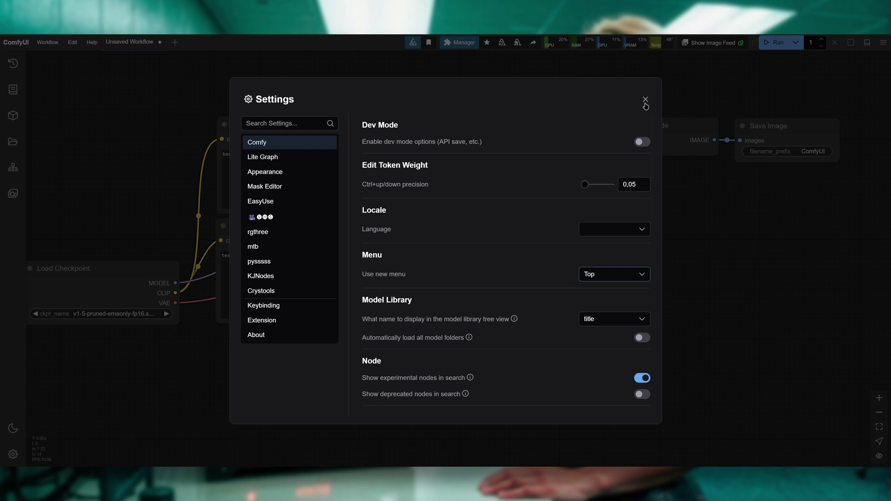
left_click(645, 103)
left_click_drag(550, 331, 572, 321)
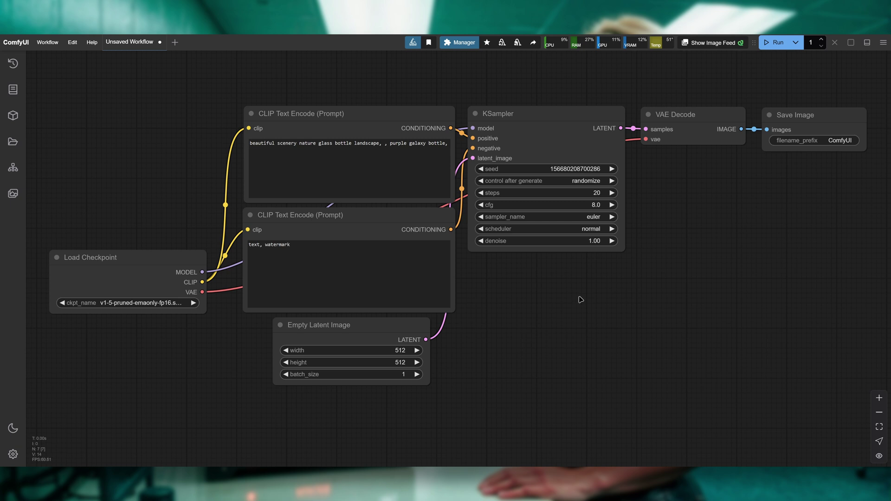
left_click_drag(584, 298, 588, 296)
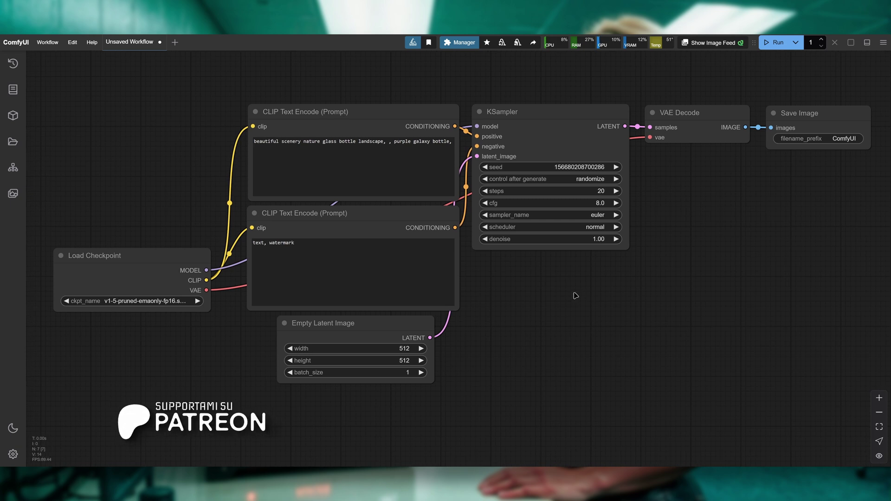
left_click_drag(492, 296, 498, 298)
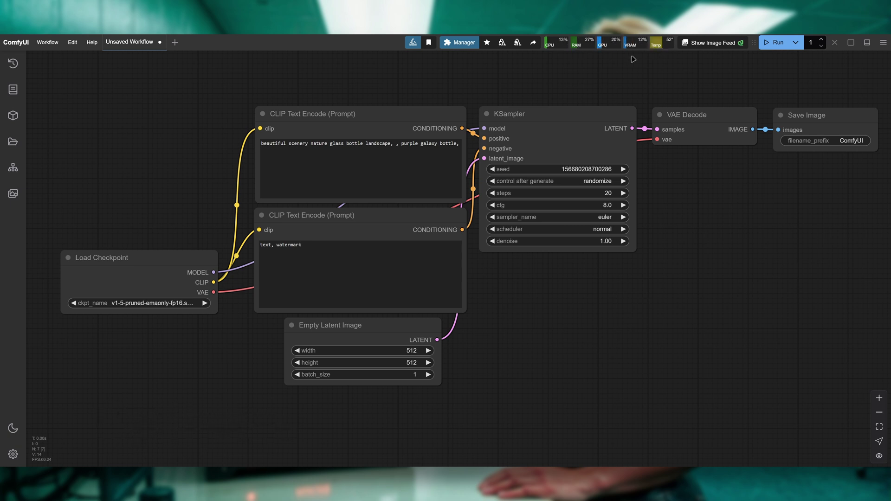
- Search the Custom Nodes Manager for "crystool" to check the ComfyUI-Crystools node pack, and return to the main ComfyUI Manager window
left_click(457, 44)
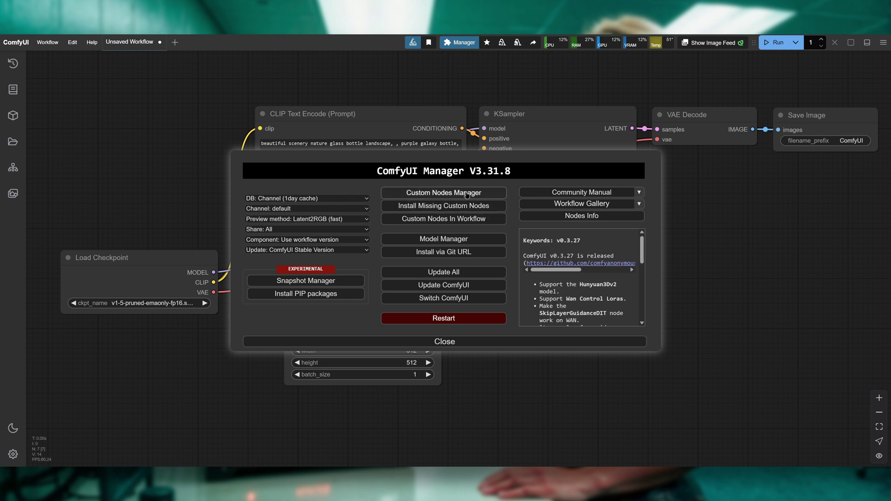
left_click(466, 193)
left_click(246, 95)
type("crystool")
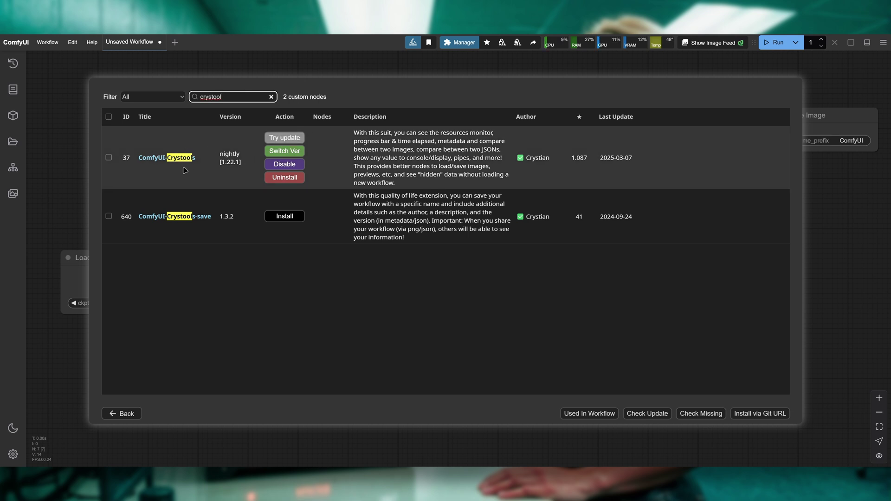
left_click(124, 414)
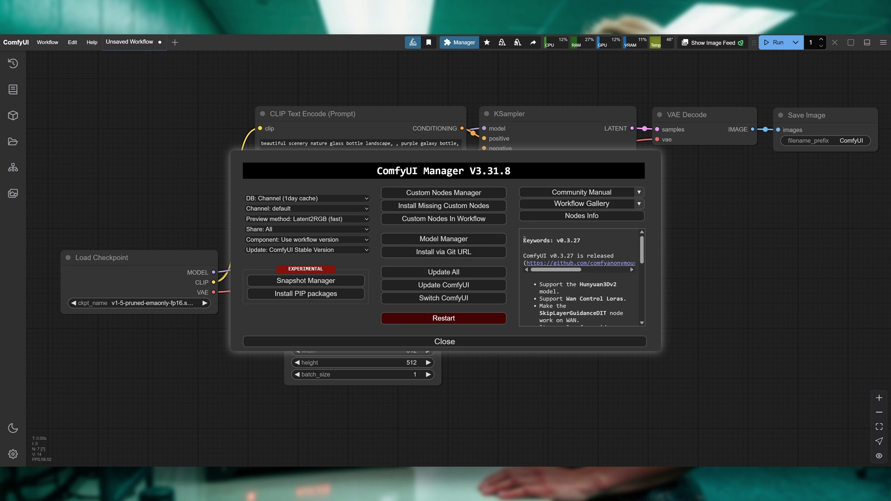
- Read the ComfyUI v0.3.27 release notes in the Manager, including Hunyuan3Dv2 support, and the installed version details at their end
left_click_drag(644, 240, 645, 245)
left_click_drag(581, 265, 606, 268)
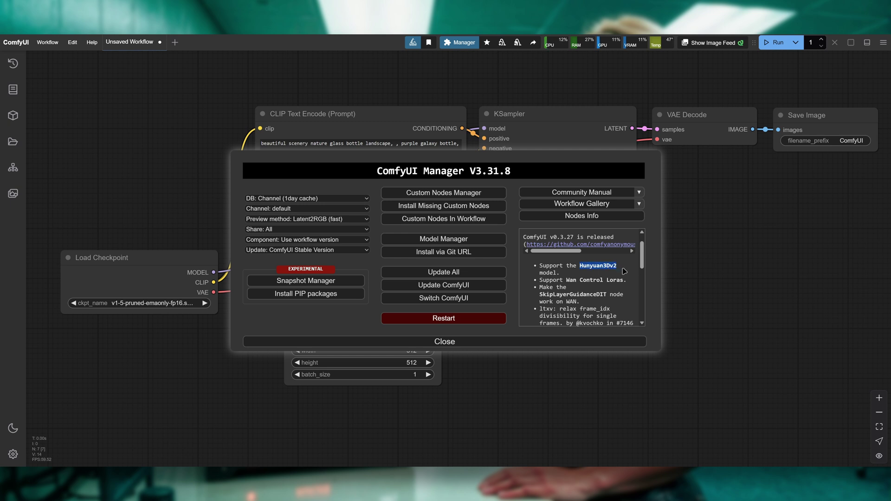
left_click_drag(567, 279, 620, 277)
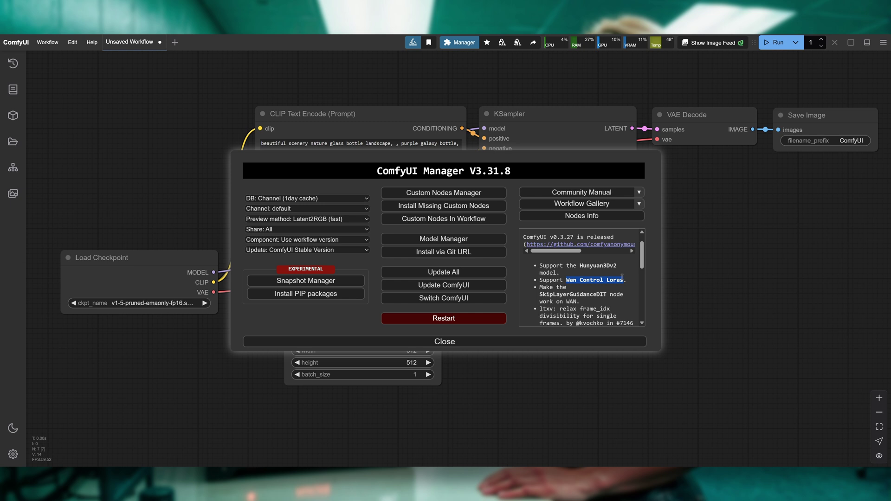
left_click(608, 294)
left_click_drag(541, 294, 606, 295)
left_click(603, 300)
left_click_drag(642, 256, 644, 307)
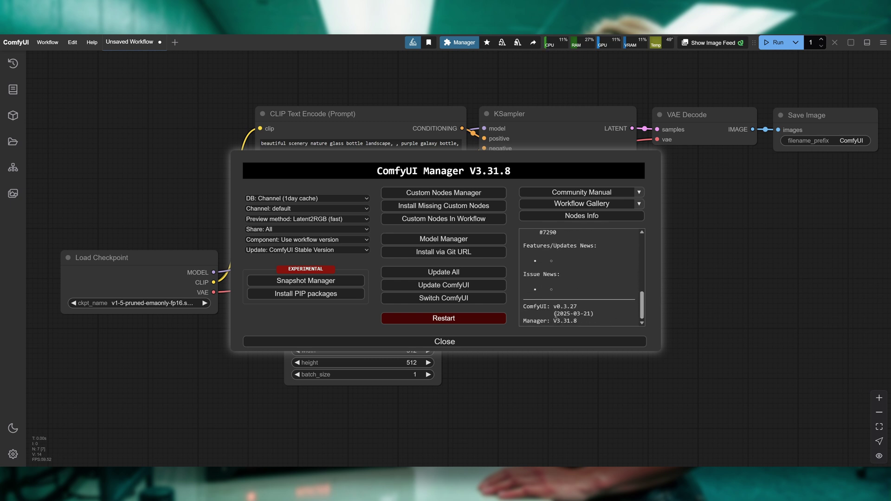
left_click_drag(556, 314, 584, 315)
left_click(574, 312)
- Switch to the ComfyUI console and review the startup log's version details and custom node load times
key("alt+Tab")
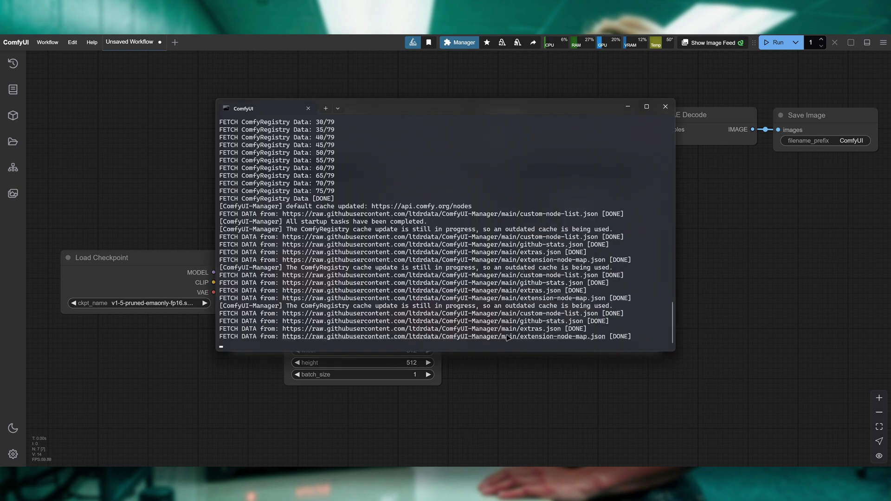
left_click_drag(671, 328, 670, 186)
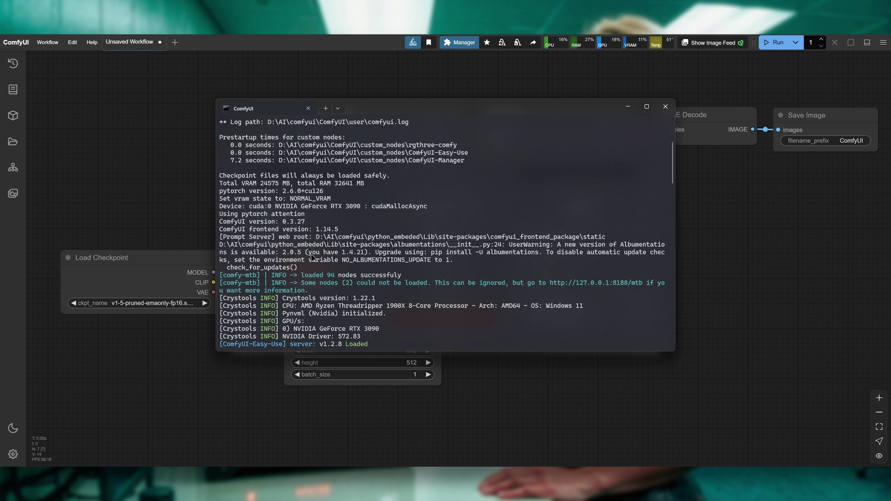
scroll(368, 298, "down", 10)
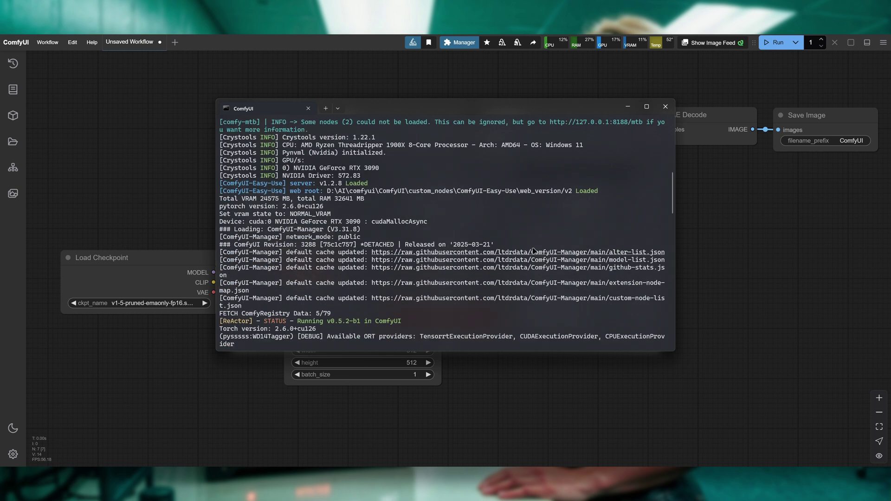
scroll(469, 241, "down", 10)
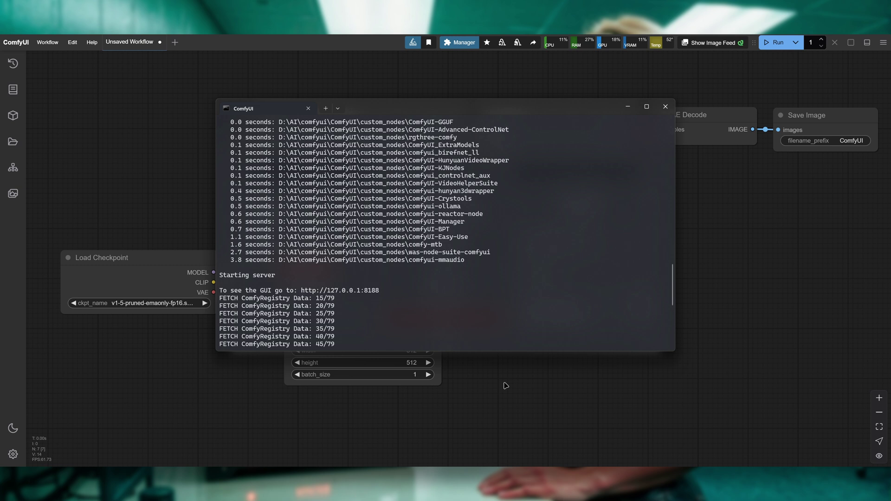
left_click(509, 384)
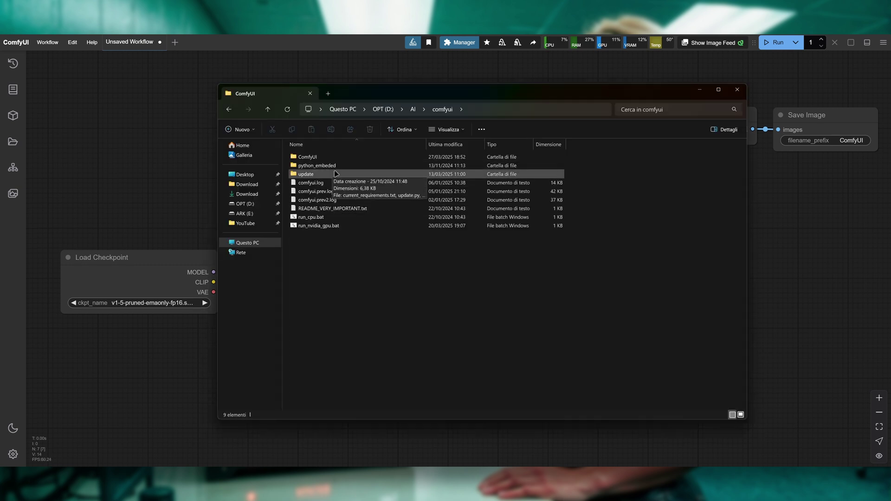
- Check the update scripts in ComfyUI's update folder, close the folder window and the Manager, and return to the workflow canvas
double_click(335, 173)
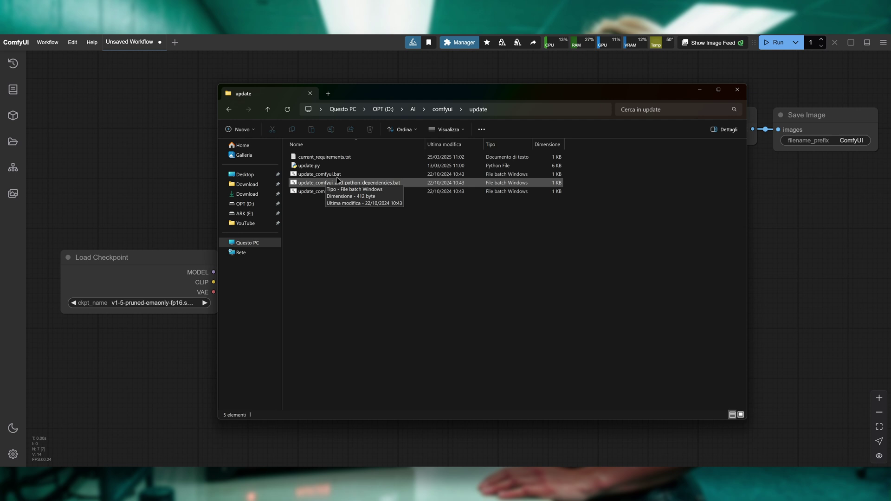
left_click(743, 89)
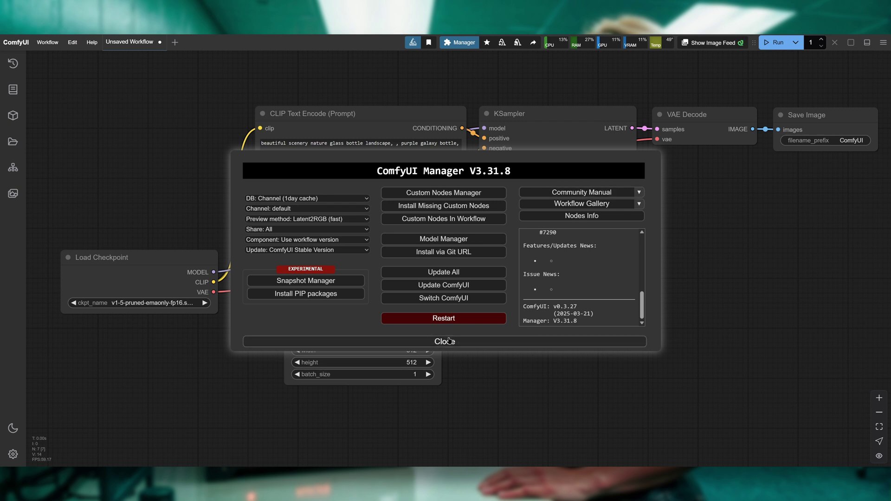
left_click(448, 341)
left_click(486, 477)
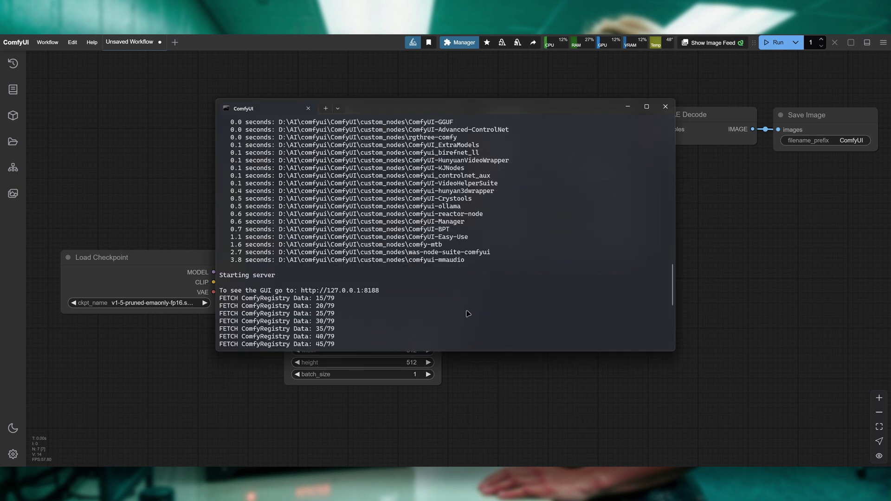
left_click(499, 383)
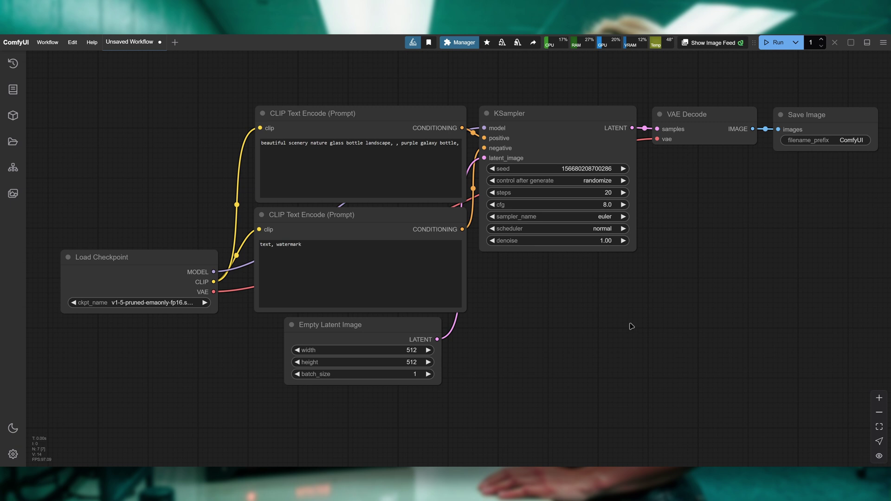
- Open the workflow file d4N87_Hunyuan3D-2_v0.3.json from the Hunyuan3D-2 folder
left_click(51, 43)
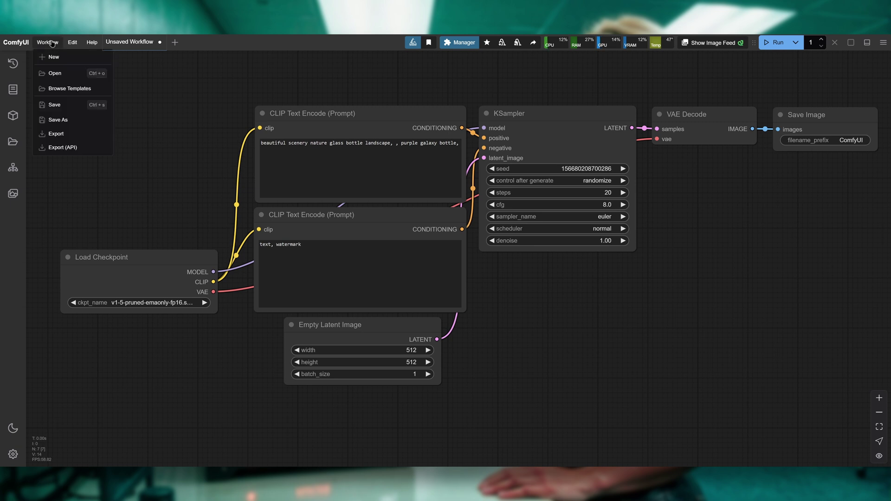
left_click(53, 73)
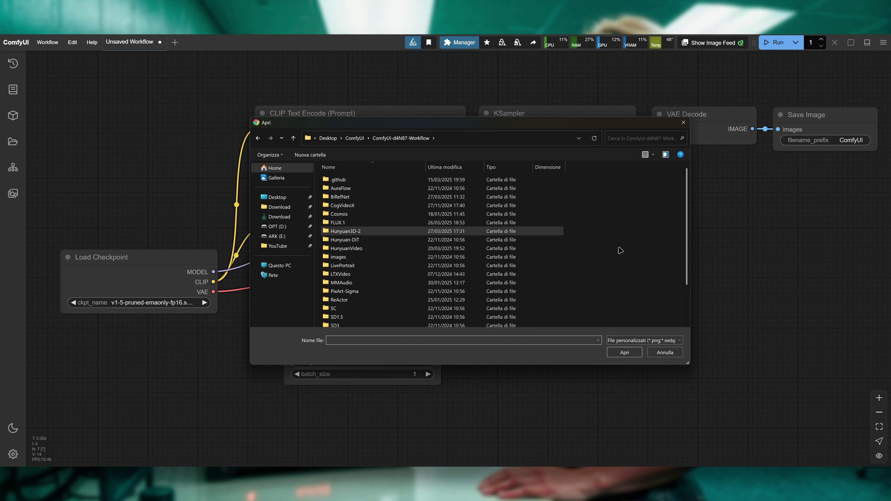
scroll(599, 236, "down", 2)
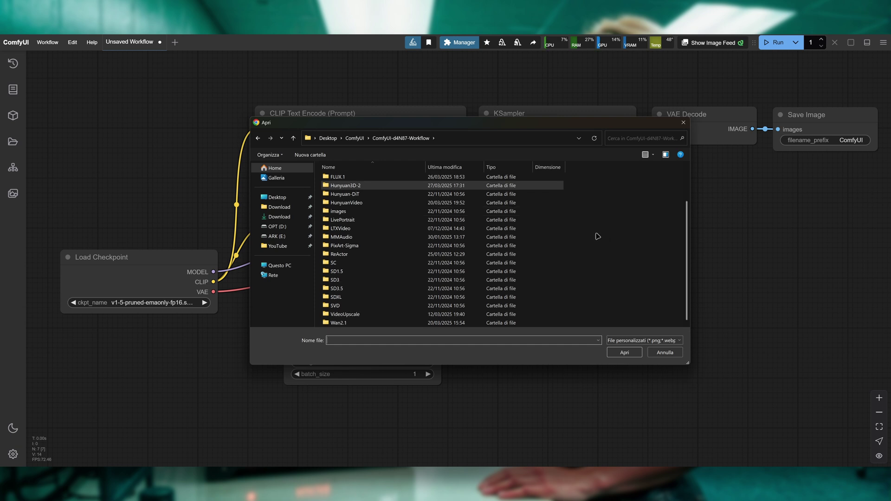
scroll(597, 236, "up", 2)
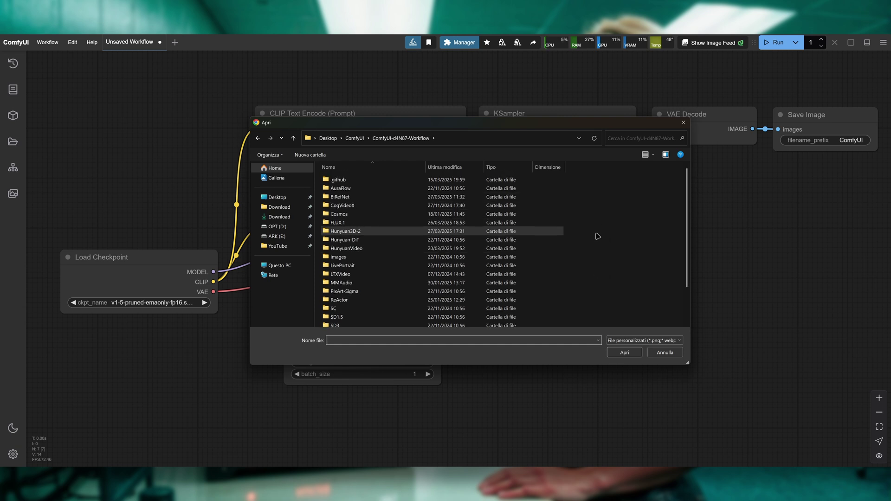
double_click(373, 234)
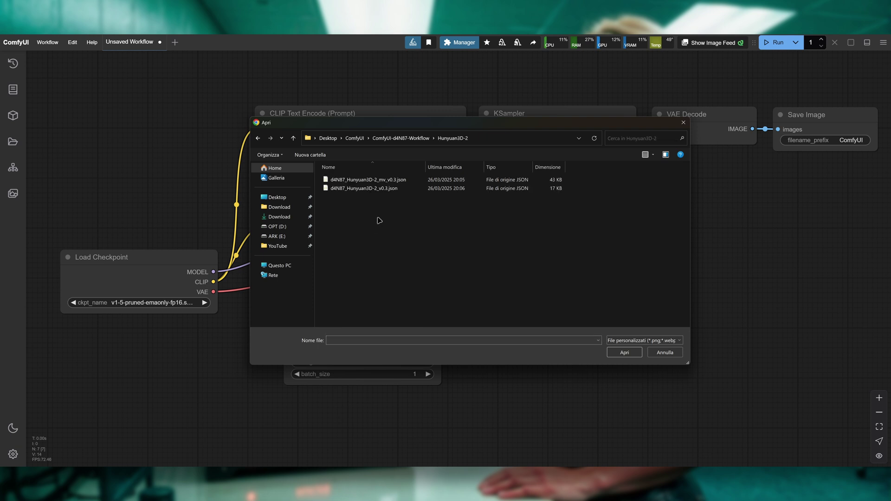
left_click(371, 188)
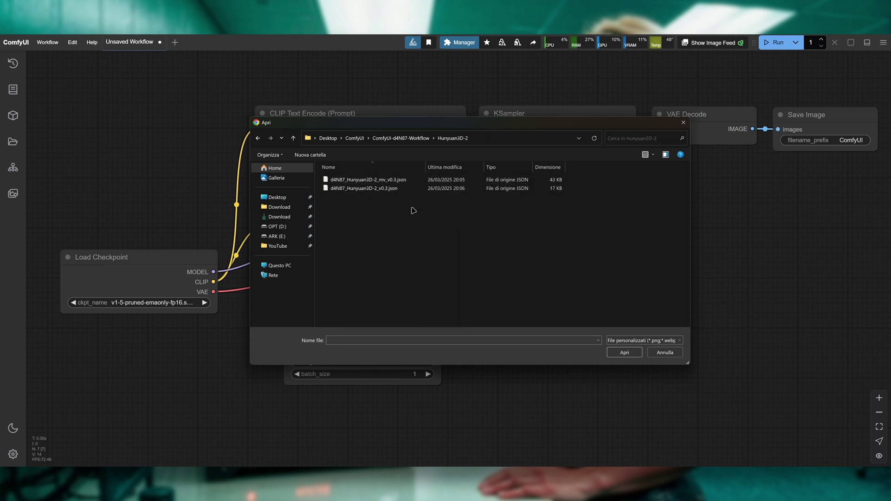
left_click(609, 353)
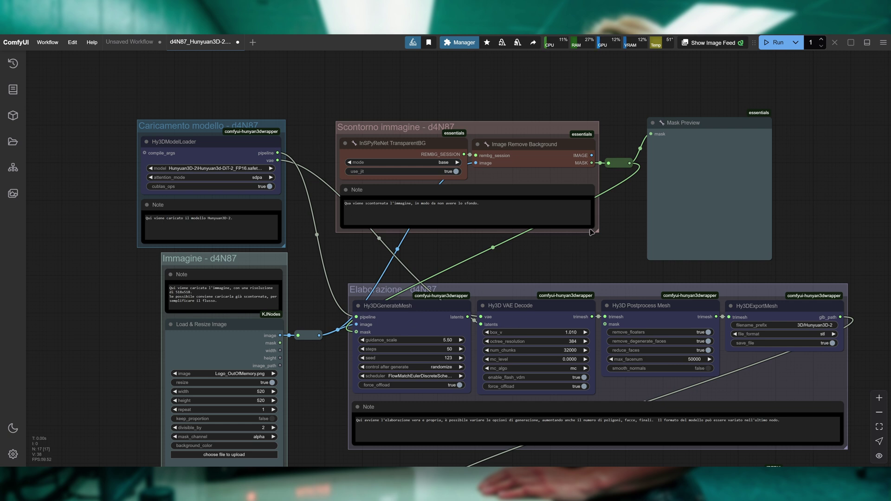
- Check the Manager for missing custom nodes and for the custom nodes used in this workflow, and close it
left_click_drag(536, 256, 540, 242)
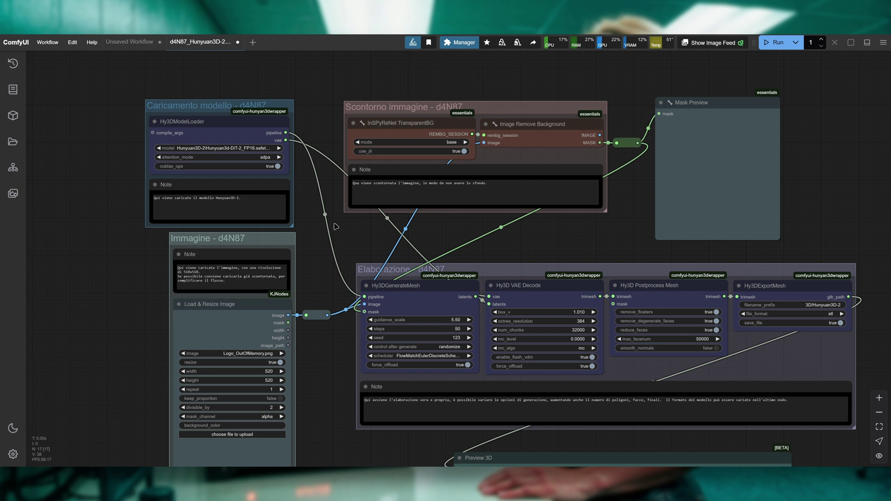
left_click(456, 43)
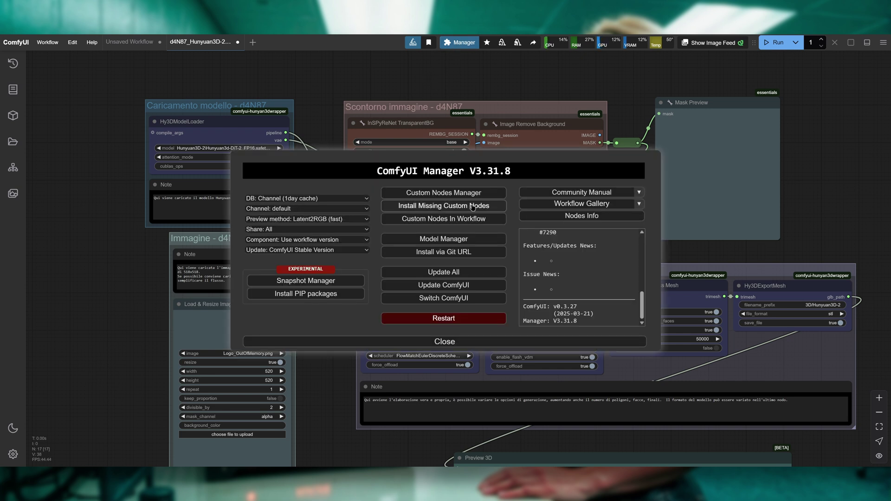
left_click(442, 208)
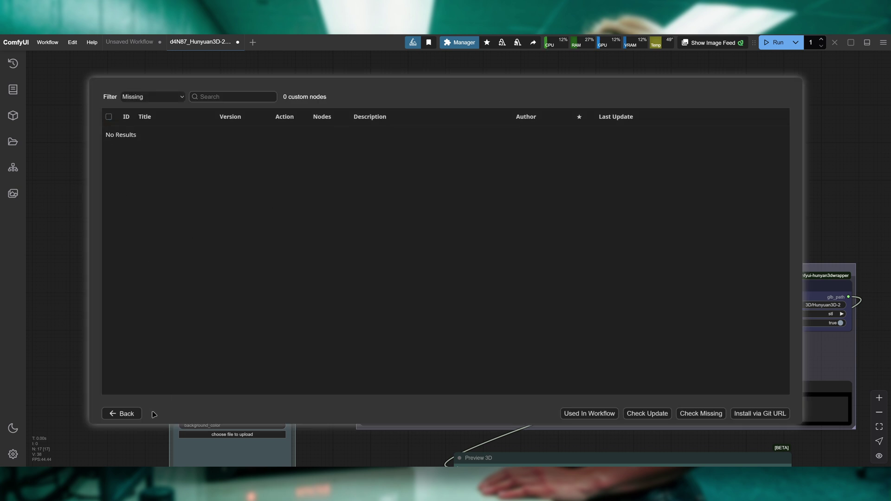
left_click(121, 414)
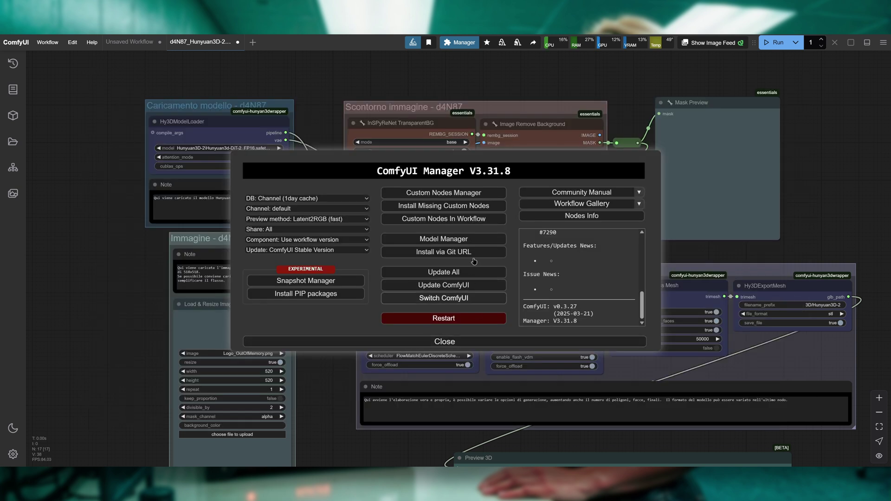
left_click(436, 220)
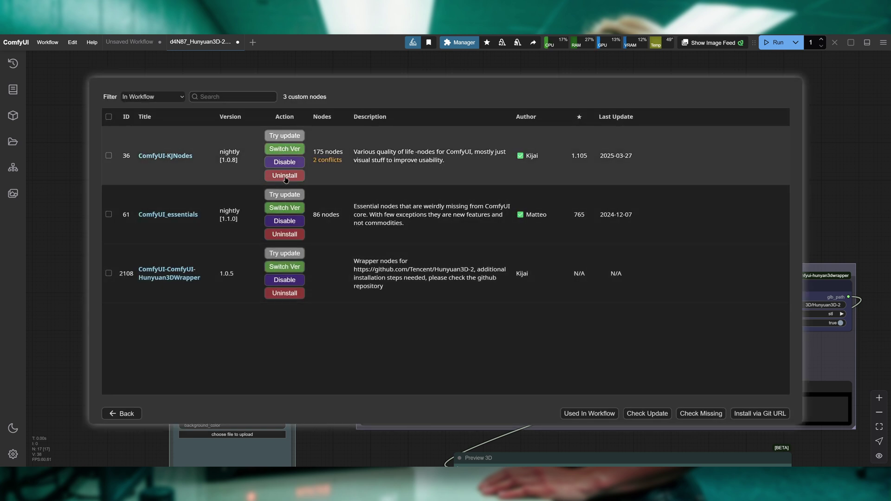
key("Escape")
- Choose Hunyuan3D-2\Hunyuan3d-DiT-2_FP16.safetensors.safetensors as the model in the Hy3DModelLoader node
left_click_drag(352, 253, 386, 239)
left_click_drag(372, 273, 417, 333)
scroll(195, 191, "up", 8)
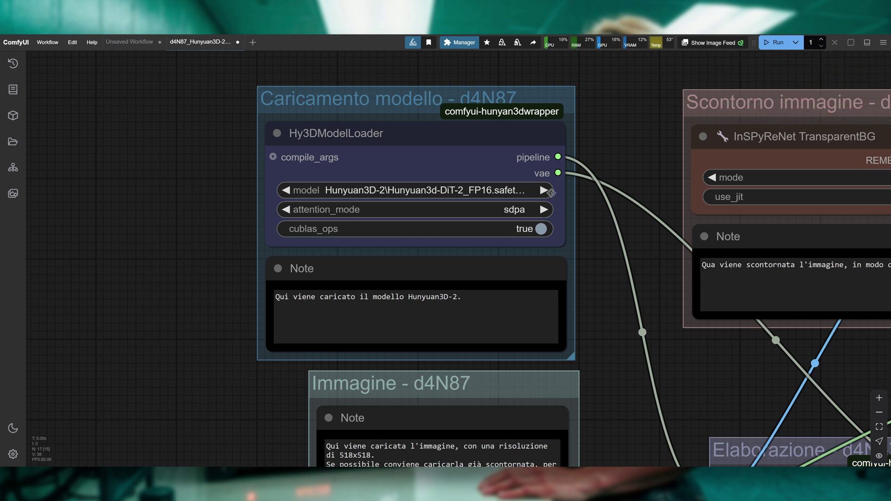
left_click(492, 188)
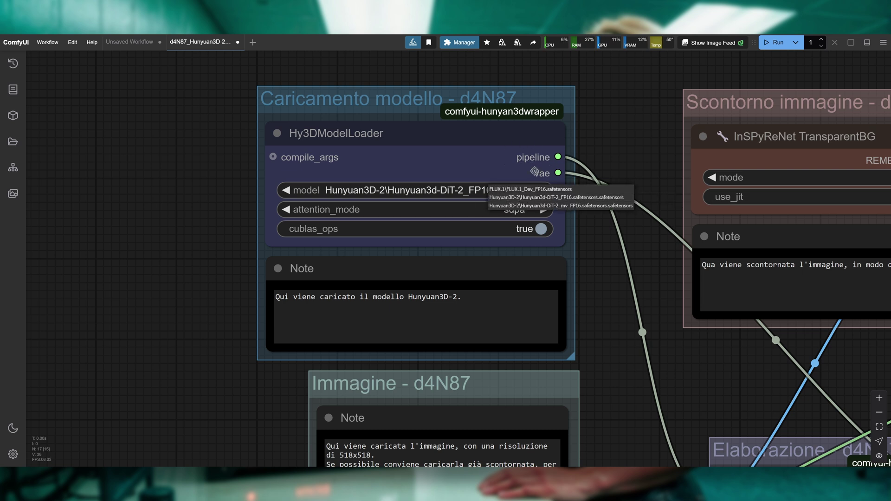
left_click(575, 197)
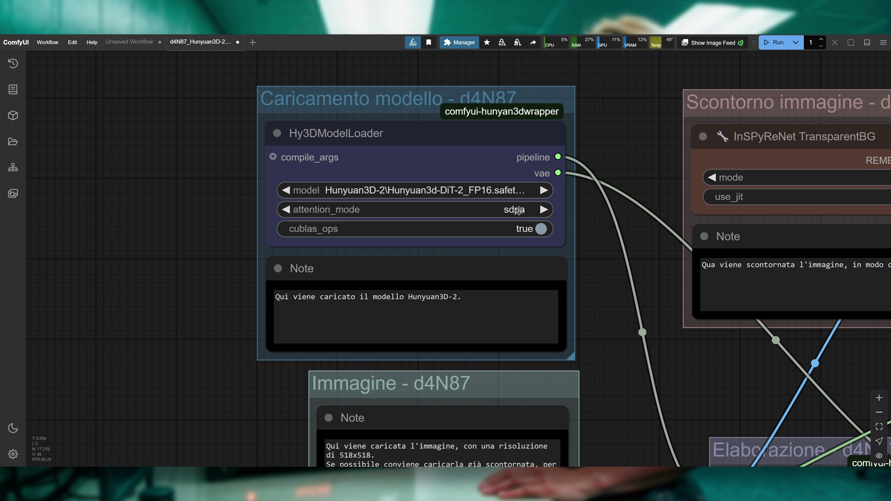
- Try sageattn as the Hy3DModelLoader's attention_mode and set it back to sdpa
left_click(518, 210)
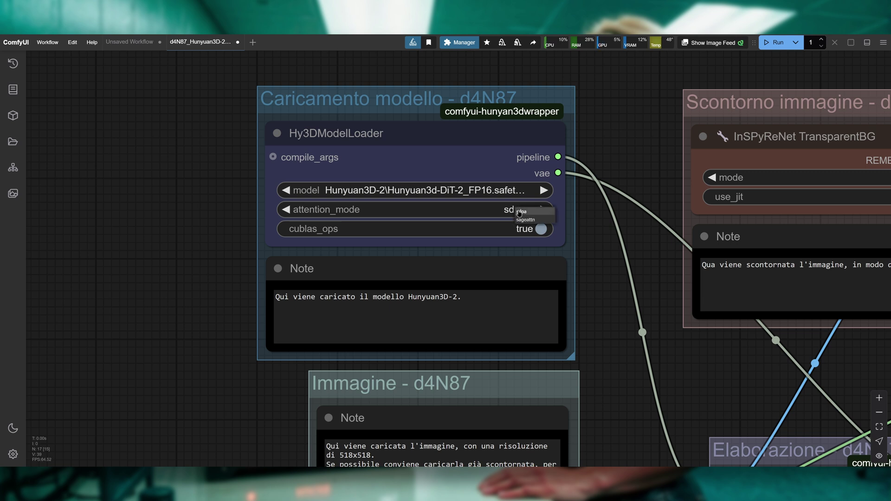
left_click(532, 221)
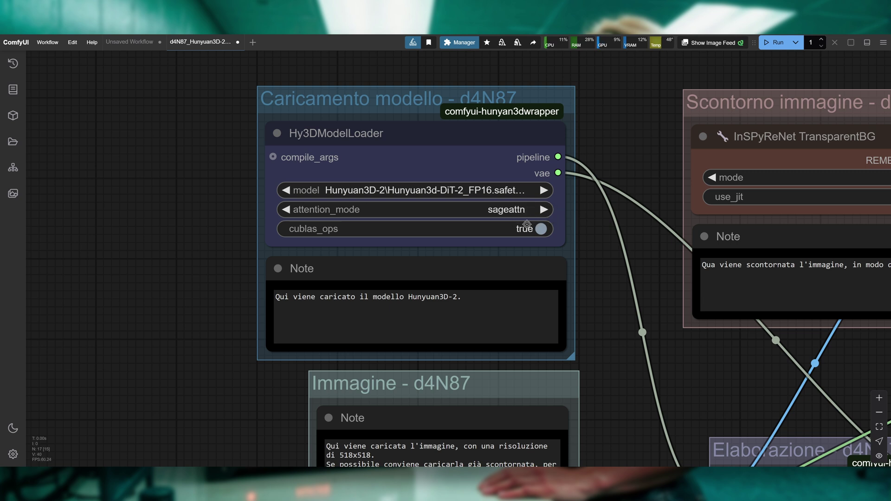
left_click(518, 210)
left_click(517, 212)
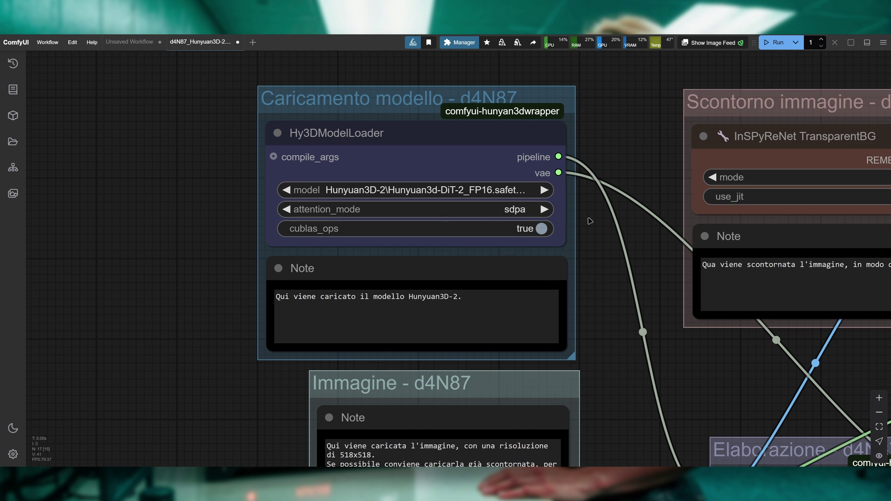
- Examine the Load & Resize Image node's settings and the background removal group with its mask preview
scroll(551, 232, "down", 10)
scroll(551, 233, "down", 3)
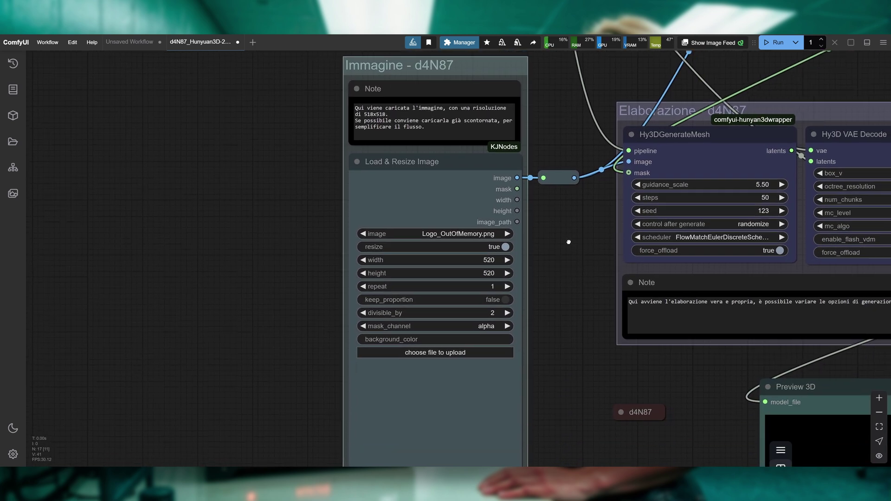
scroll(570, 239, "down", 5)
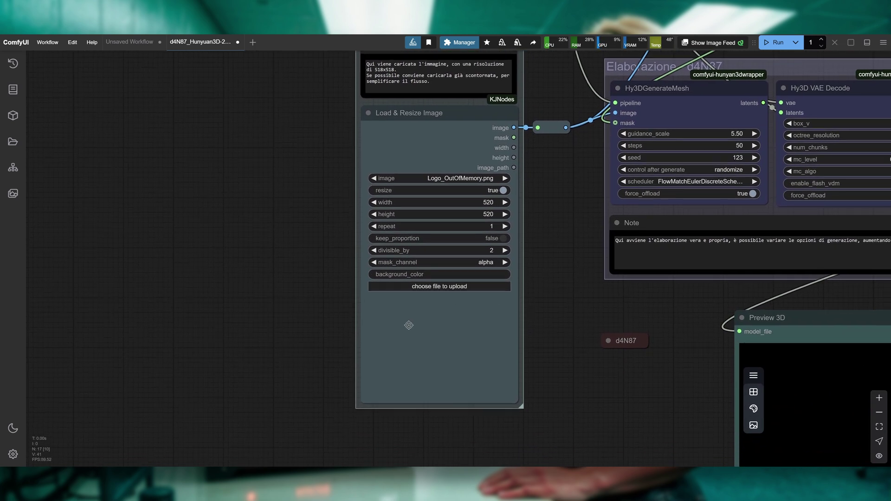
scroll(577, 190, "up", 5)
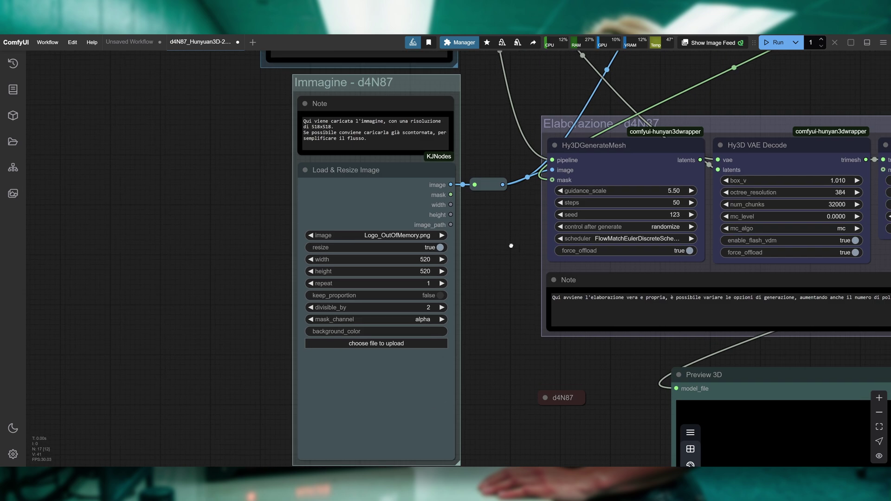
left_click_drag(635, 115, 581, 204)
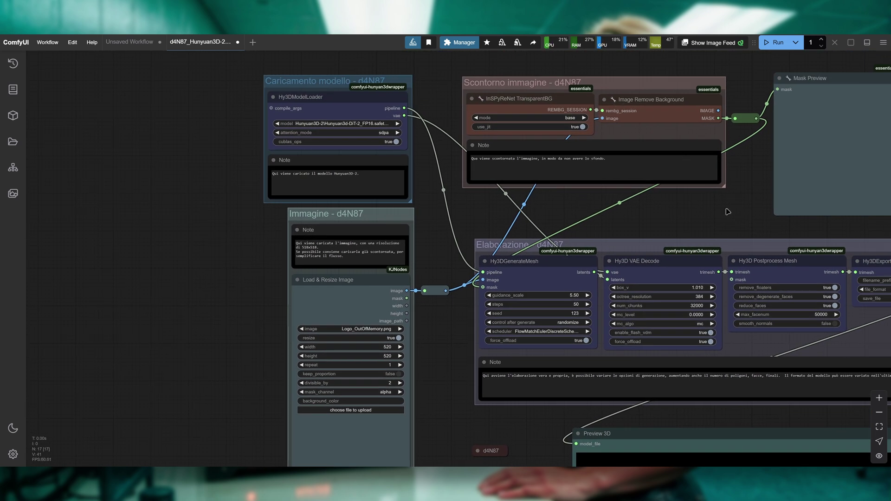
left_click_drag(728, 213, 649, 203)
left_click_drag(553, 215, 465, 197)
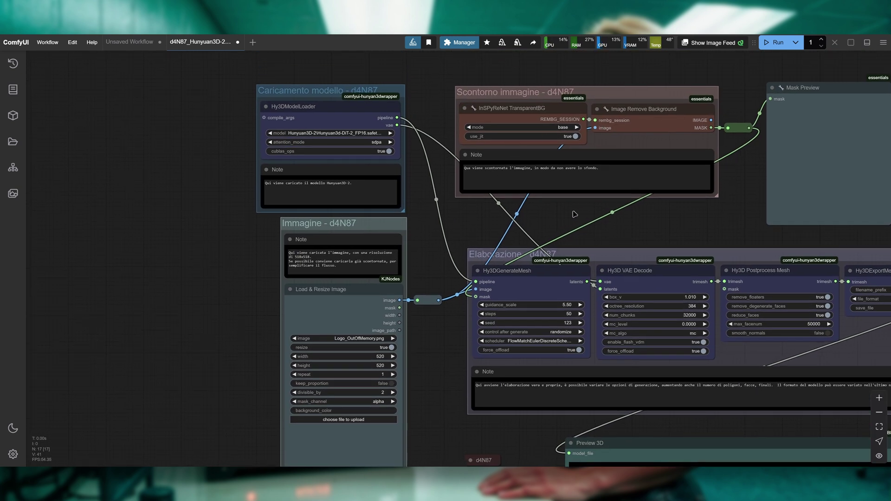
- Examine the Immagine group: its resolution note, the Load & Resize Image settings and the preview of Logo_OutOfMemory.png
left_click_drag(429, 254, 515, 164)
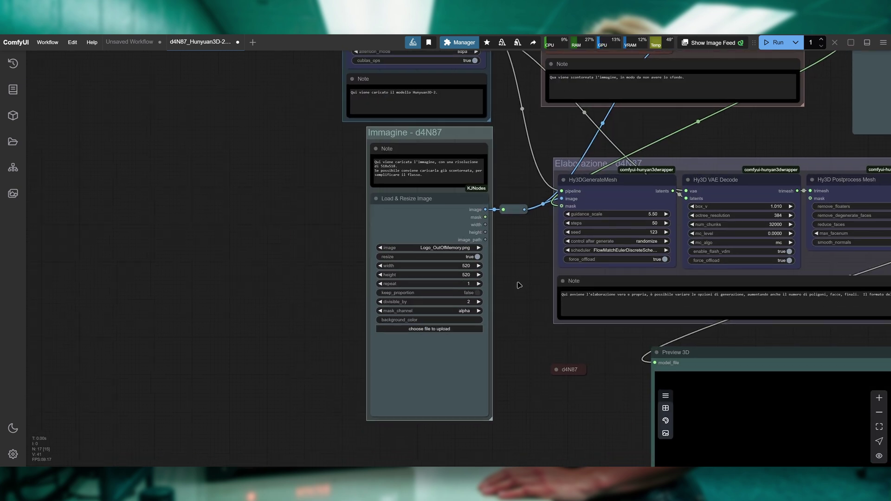
scroll(523, 261, "up", 5)
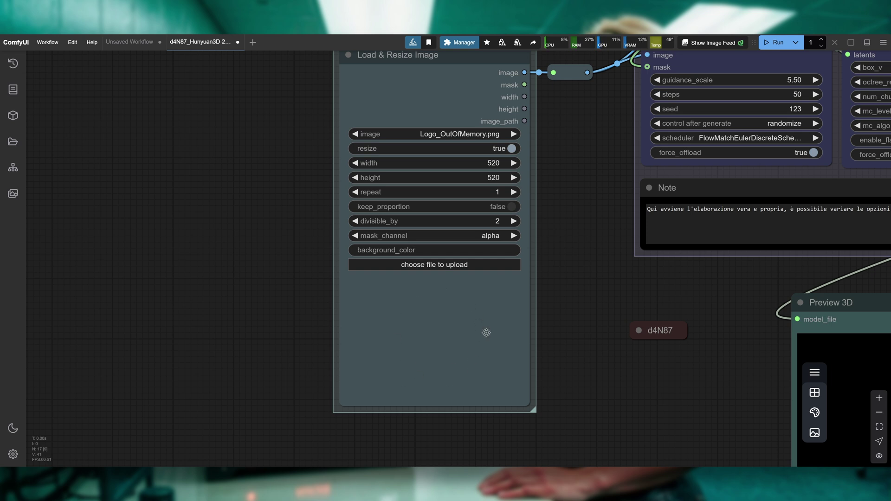
scroll(585, 198, "down", 2)
scroll(584, 197, "down", 3)
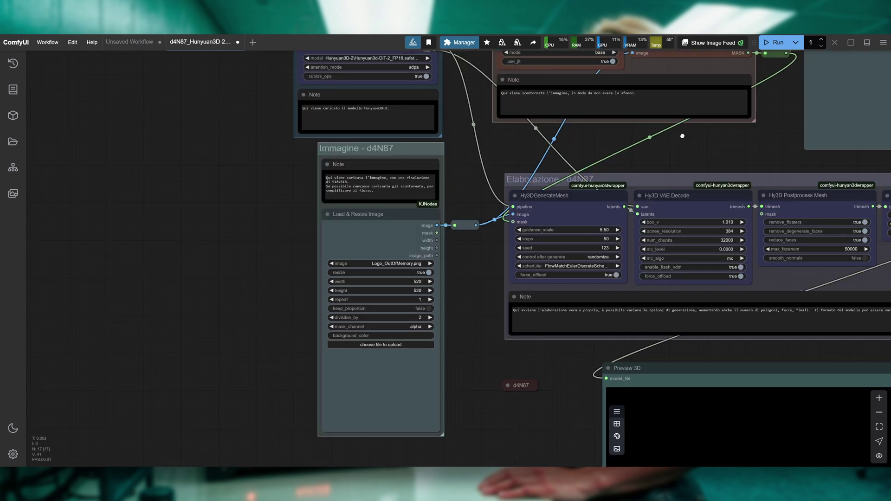
left_click_drag(682, 136, 637, 193)
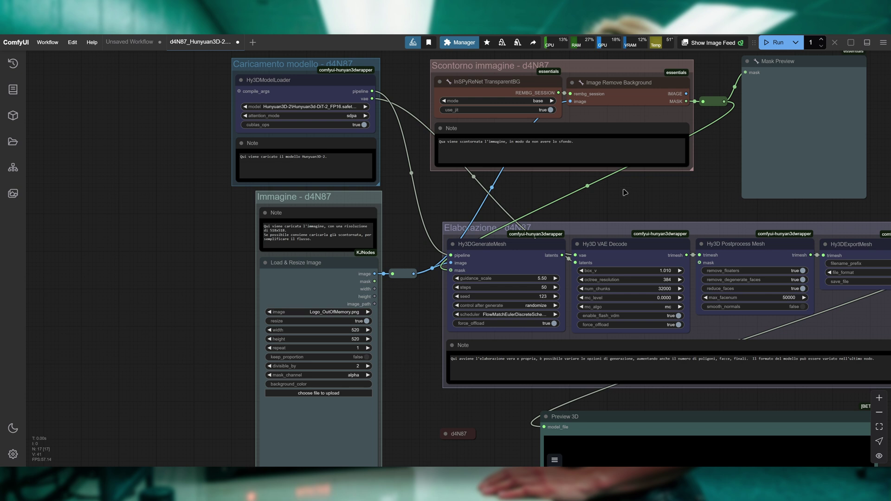
left_click_drag(416, 317, 436, 300)
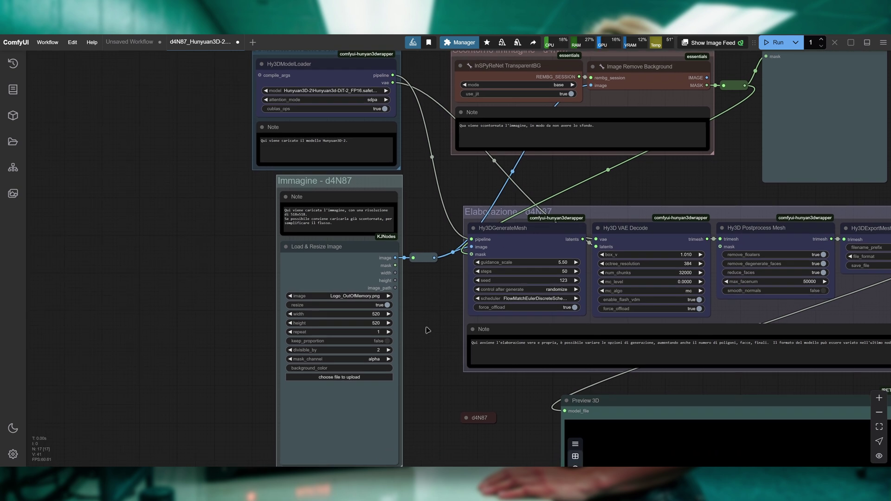
scroll(430, 363, "up", 4)
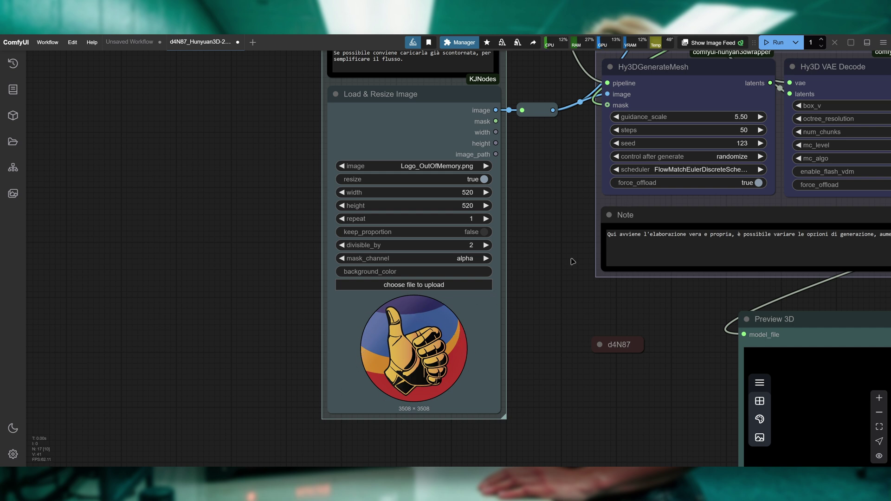
left_click_drag(545, 236, 473, 270)
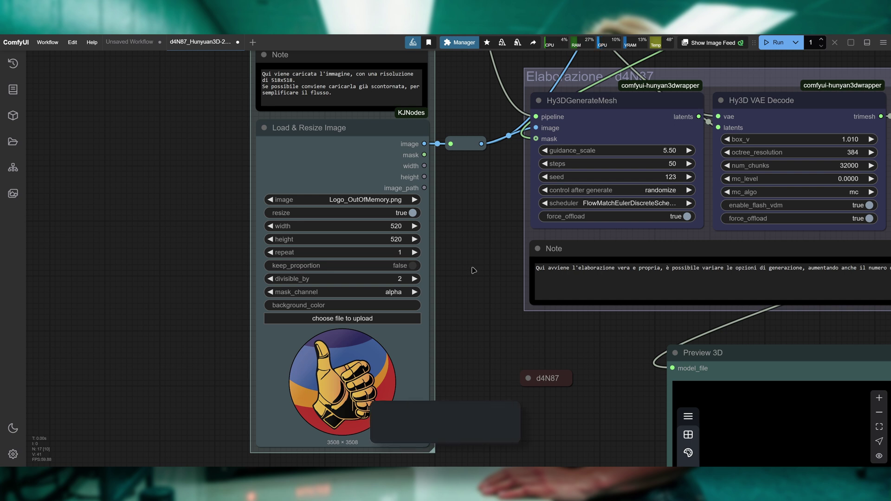
left_click_drag(483, 260, 434, 319)
scroll(434, 319, "down", 2)
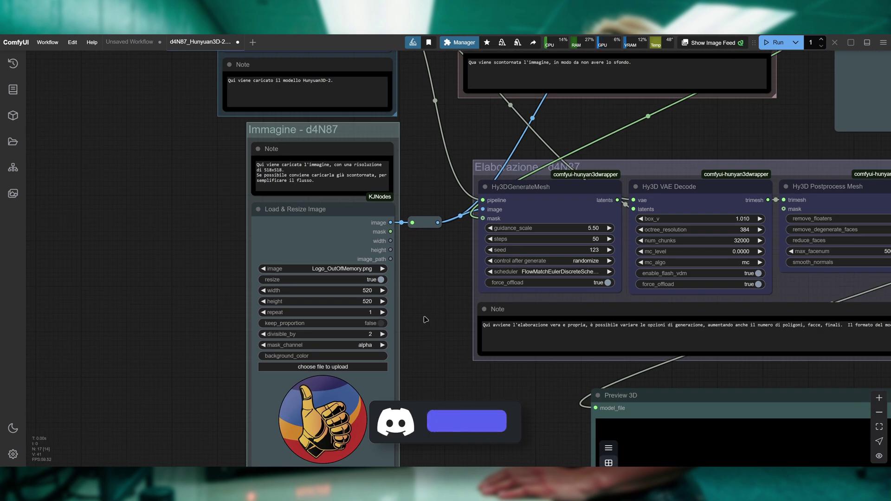
mouse_move(708, 113)
left_mouse_down()
mouse_move(697, 121)
mouse_move(707, 98)
left_mouse_up()
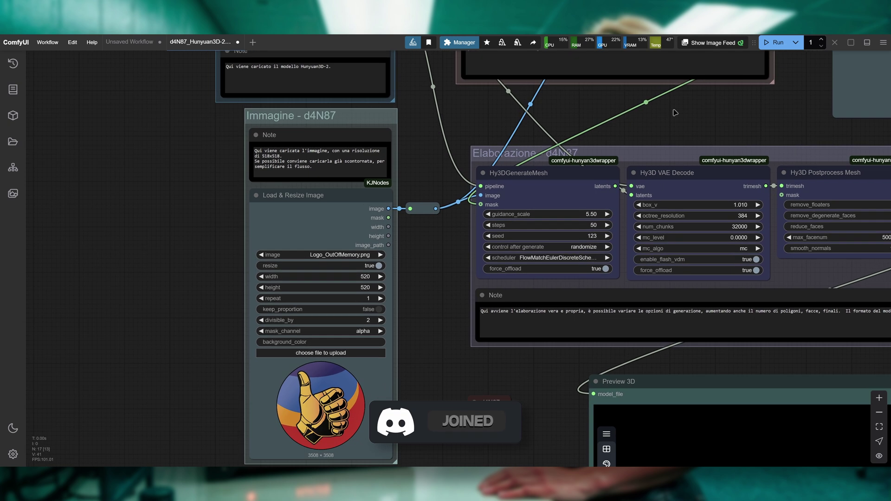
left_click_drag(460, 252, 529, 235)
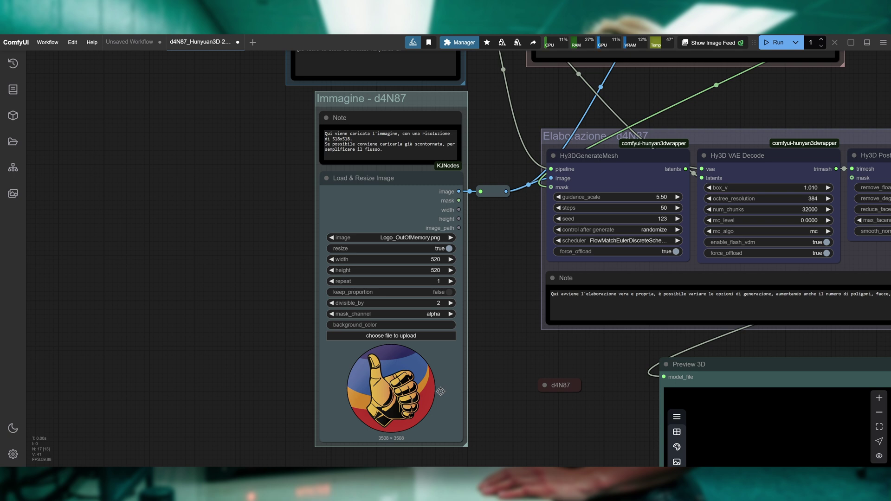
- Examine the background removal group, its link to Mask Preview, and the mesh processing nodes of the Elaborazione group
scroll(440, 391, "down", 5)
scroll(422, 274, "right", 5)
scroll(417, 173, "up", 2)
scroll(418, 173, "up", 3)
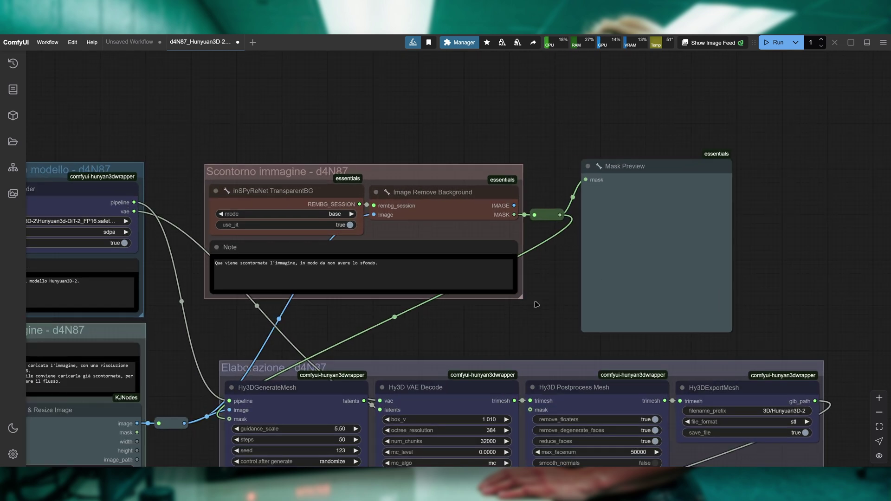
scroll(390, 279, "down", 5)
scroll(375, 223, "up", 4)
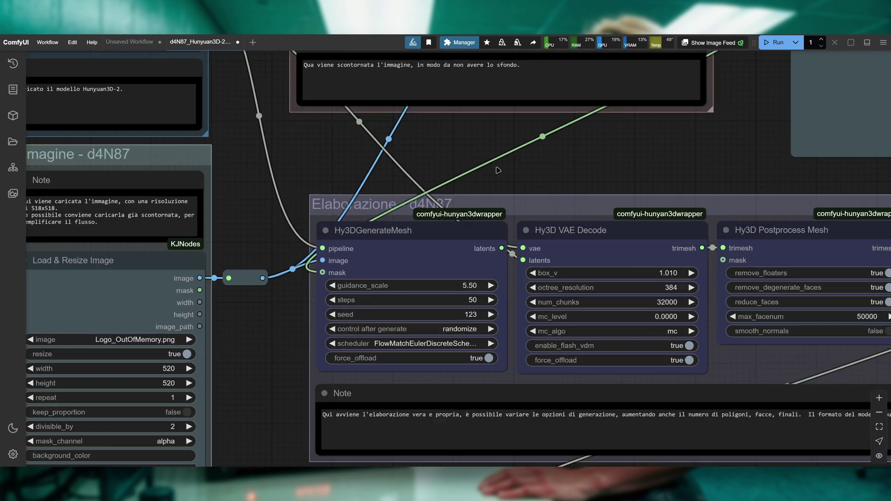
scroll(583, 175, "down", 3)
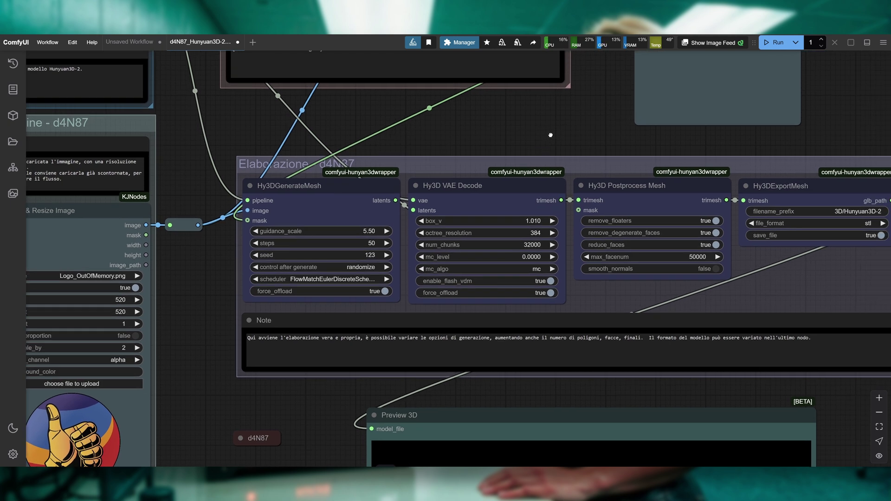
left_click_drag(550, 135, 474, 140)
scroll(473, 139, "left", 3)
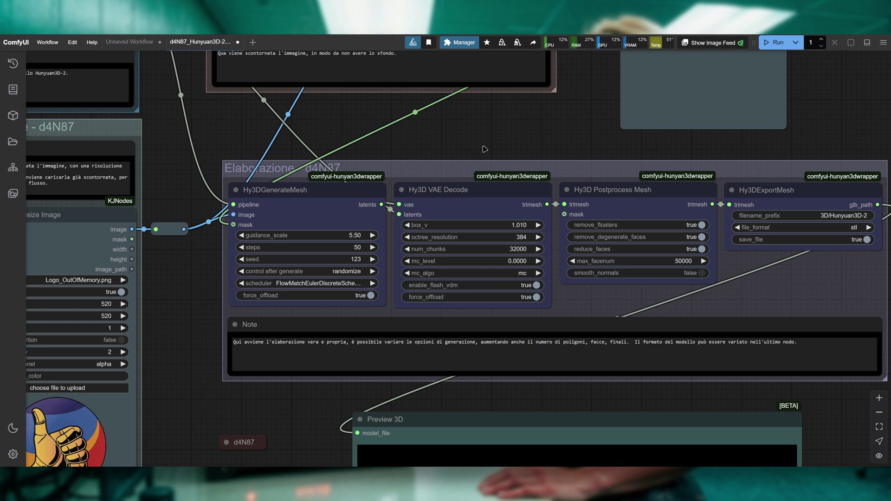
scroll(482, 149, "up", 1)
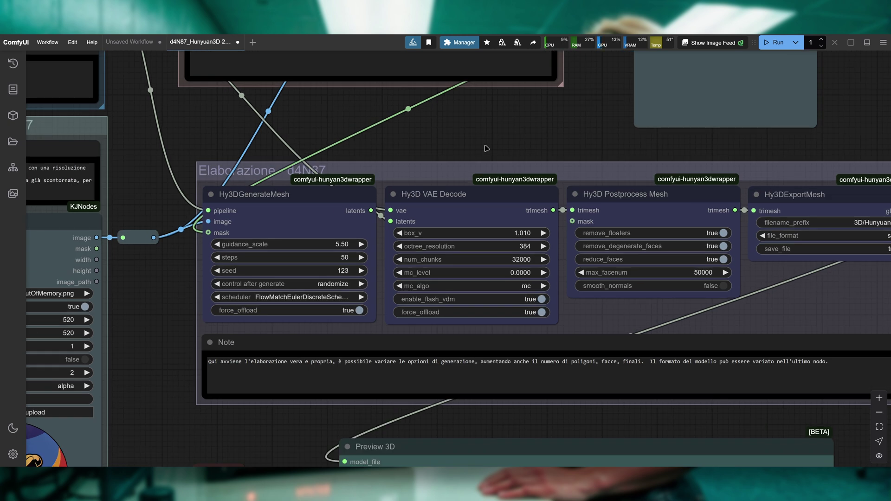
scroll(487, 148, "right", 2)
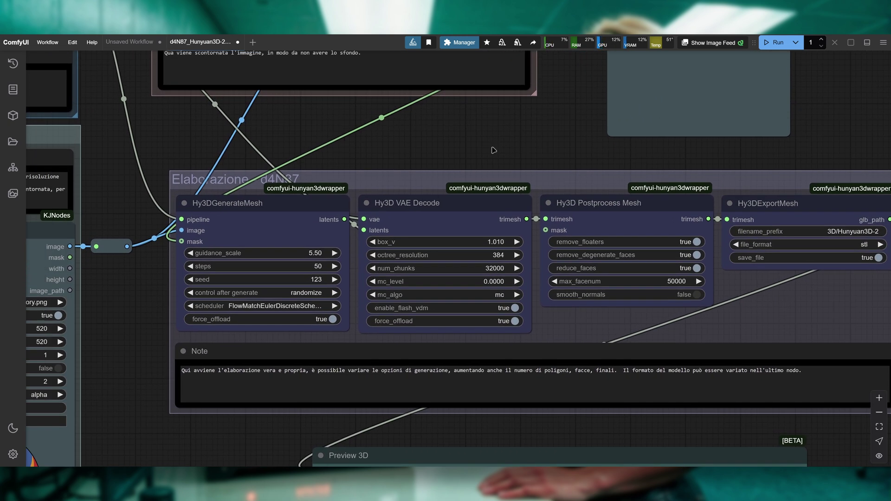
left_click_drag(494, 147, 460, 141)
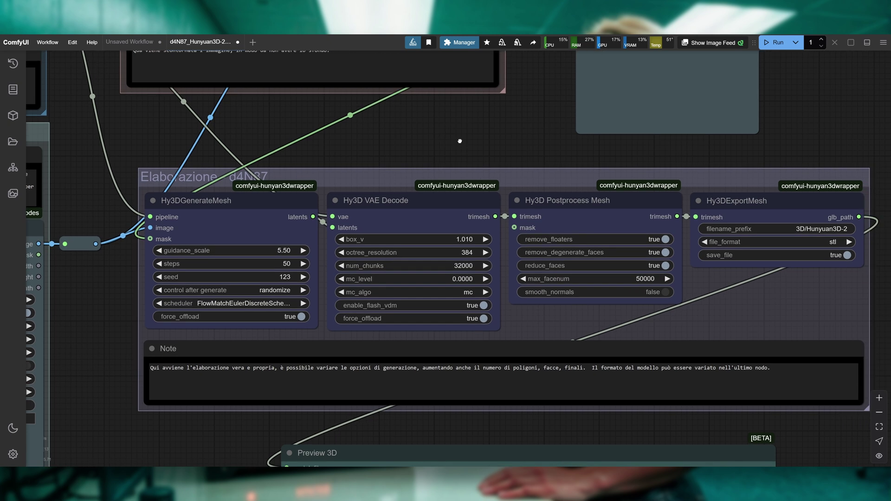
left_click_drag(394, 140, 427, 138)
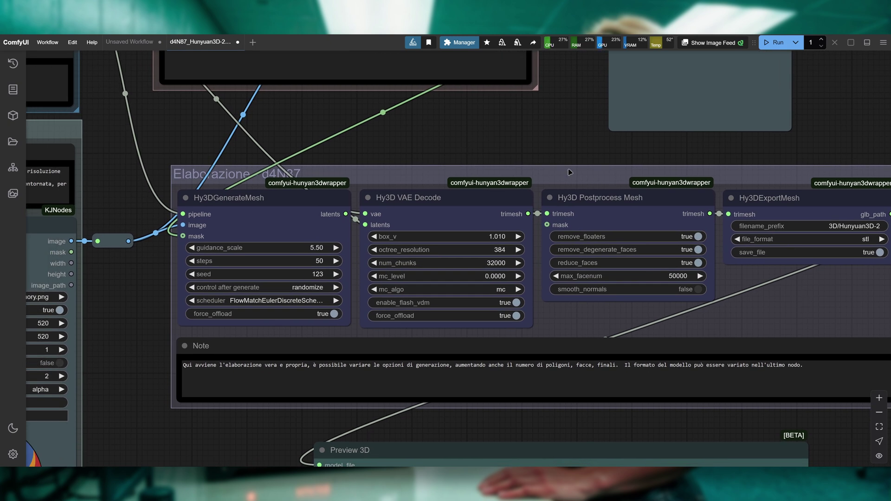
scroll(503, 133, "down", 2)
scroll(464, 149, "left", 3)
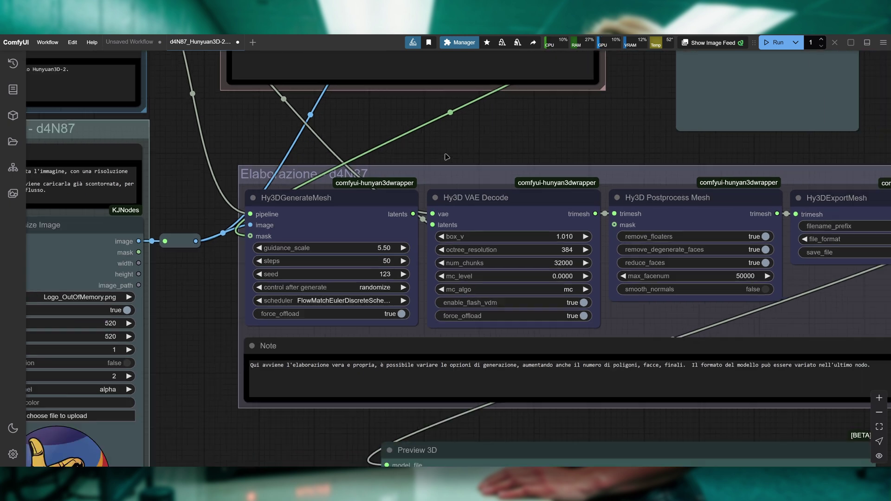
- Review the source image alongside the Hy3DGenerateMesh, Hy3D VAE Decode and Hy3D Postprocess Mesh settings, including max_facenum
scroll(203, 295, "down", 4)
scroll(203, 295, "left", 4)
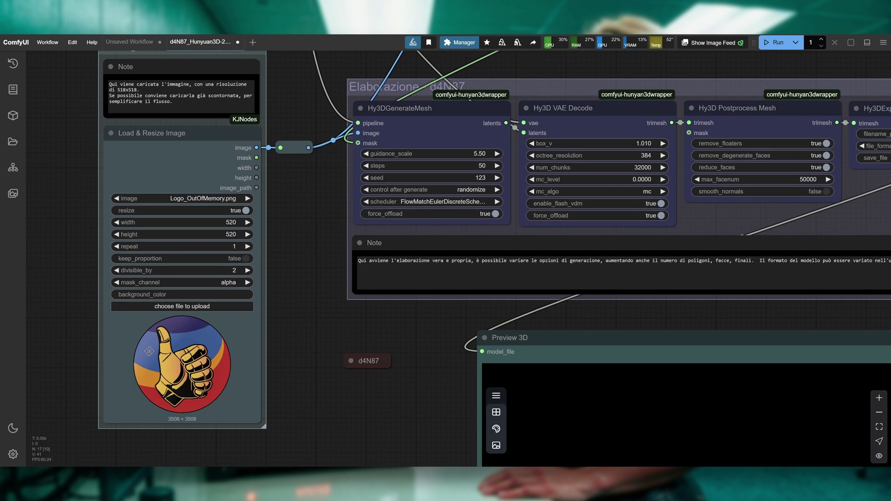
scroll(311, 221, "up", 5)
scroll(310, 222, "right", 5)
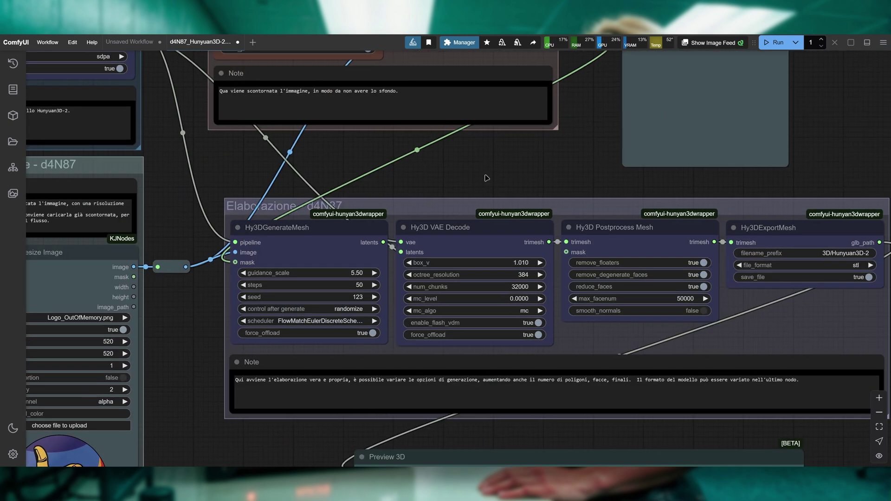
scroll(481, 178, "up", 2)
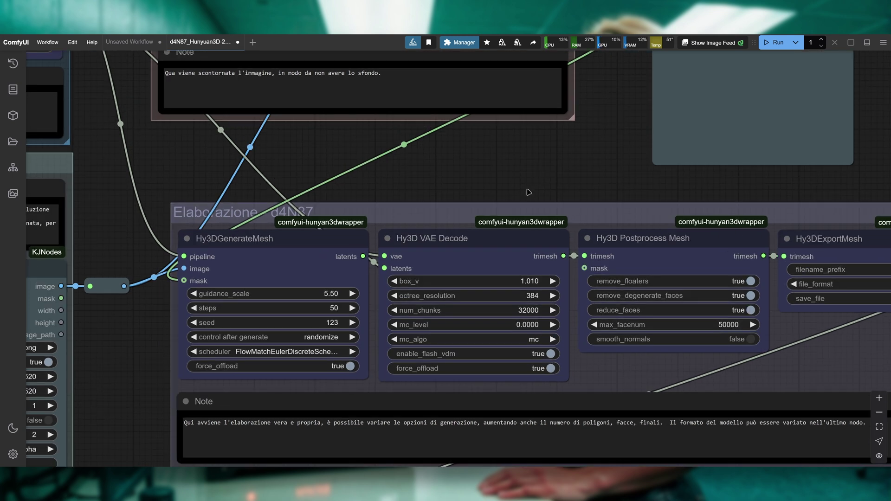
scroll(557, 191, "right", 5)
scroll(557, 192, "down", 1)
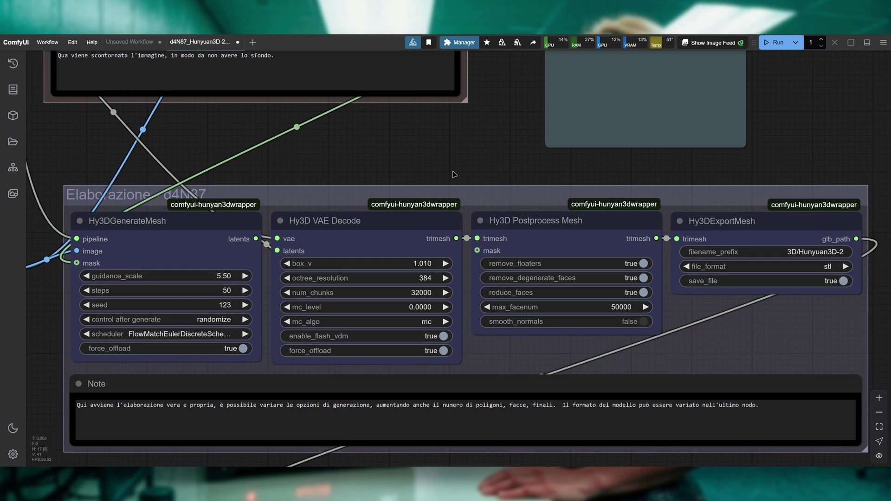
scroll(566, 296, "down", 1)
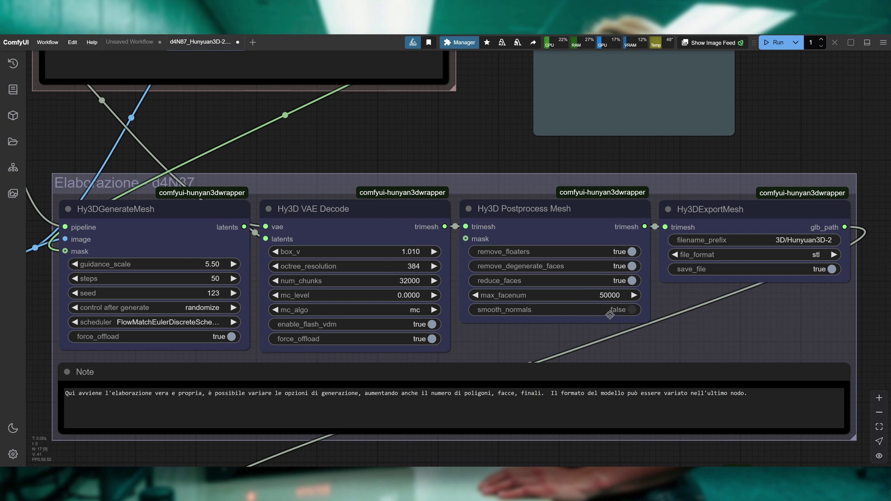
scroll(464, 278, "left", 5)
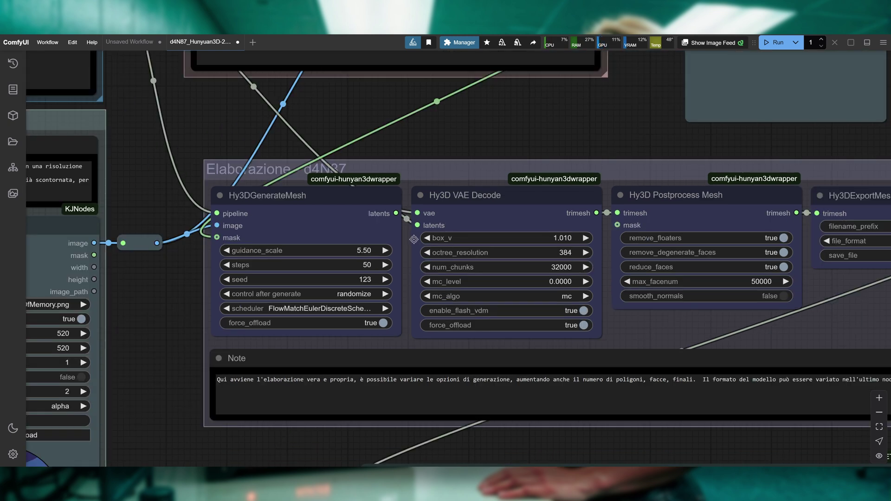
scroll(413, 239, "right", 5)
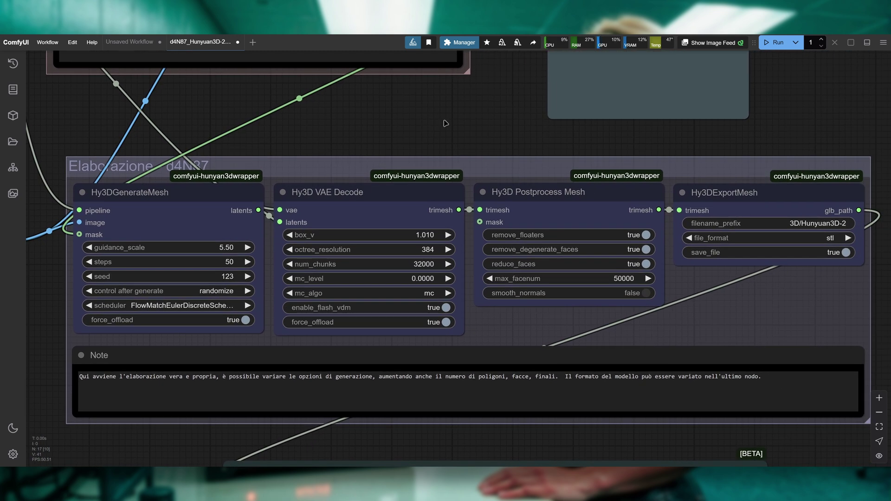
scroll(418, 125, "down", 4)
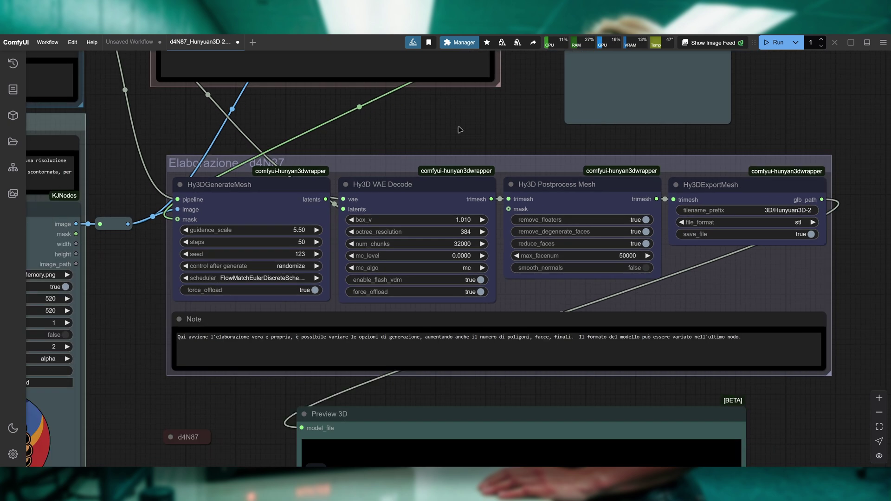
scroll(414, 125, "left", 4)
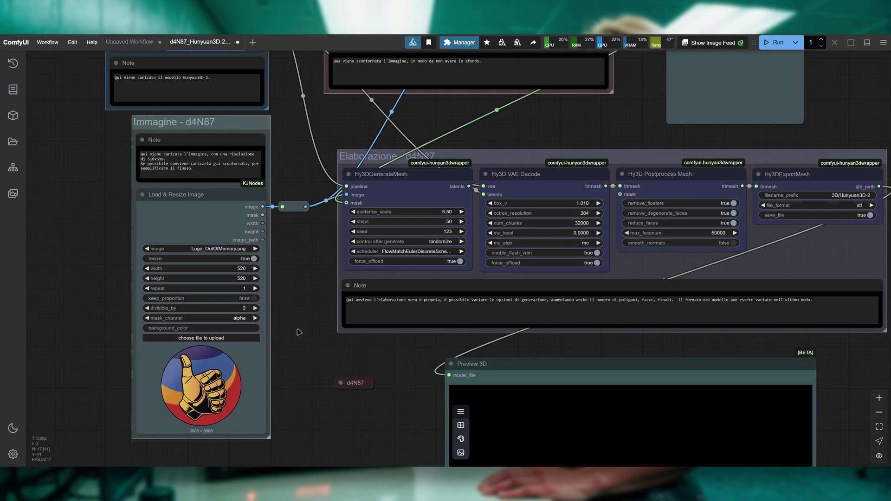
scroll(620, 120, "right", 1)
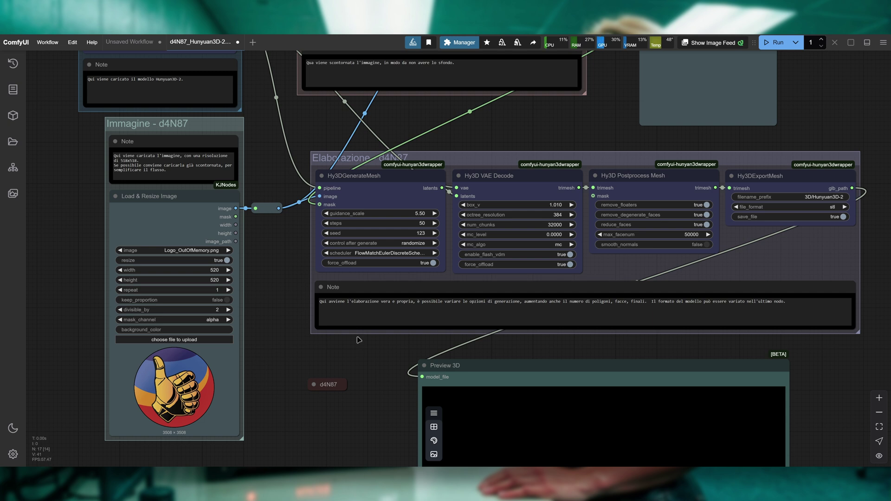
- Check the file_format options of the Hy3DExportMesh node and keep stl as the export format
scroll(547, 137, "up", 2)
left_click_drag(745, 159, 535, 147)
scroll(686, 173, "up", 2)
left_click_drag(675, 192, 789, 168)
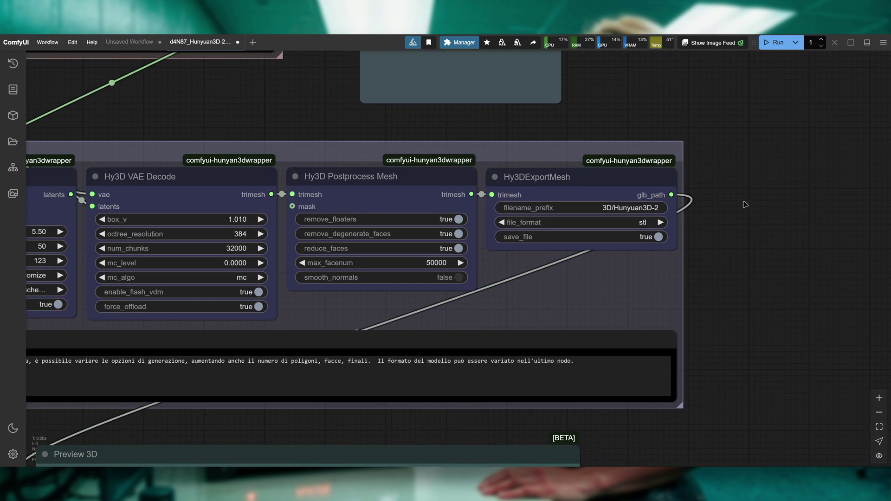
left_click(643, 221)
left_click(637, 220)
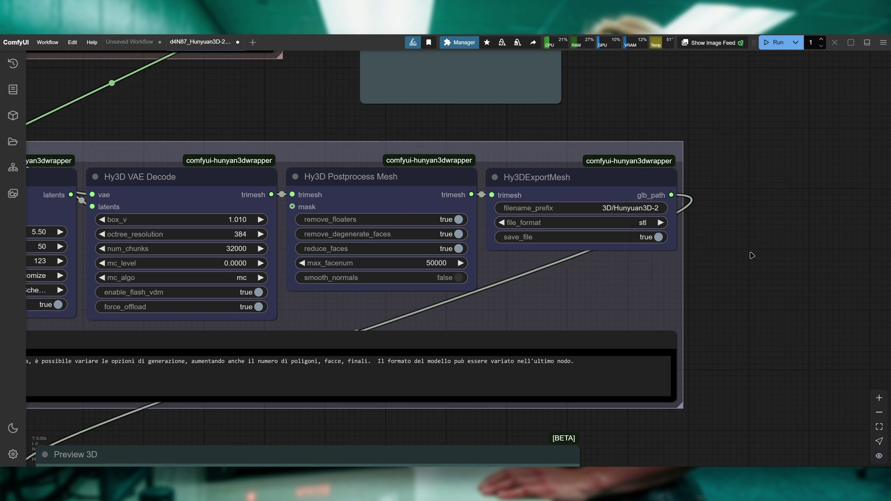
- Look over the whole workflow and run it to generate the 3D mesh from Logo_OutOfMemory.png
scroll(751, 256, "down", 5)
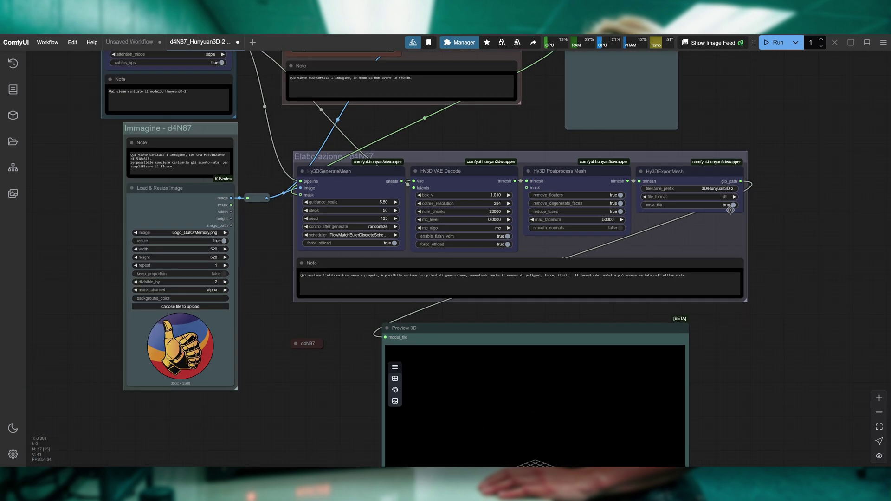
left_click_drag(343, 382, 312, 170)
left_click_drag(706, 312, 715, 241)
left_click_drag(522, 302, 555, 318)
left_click_drag(272, 165, 297, 313)
left_click_drag(756, 223, 744, 306)
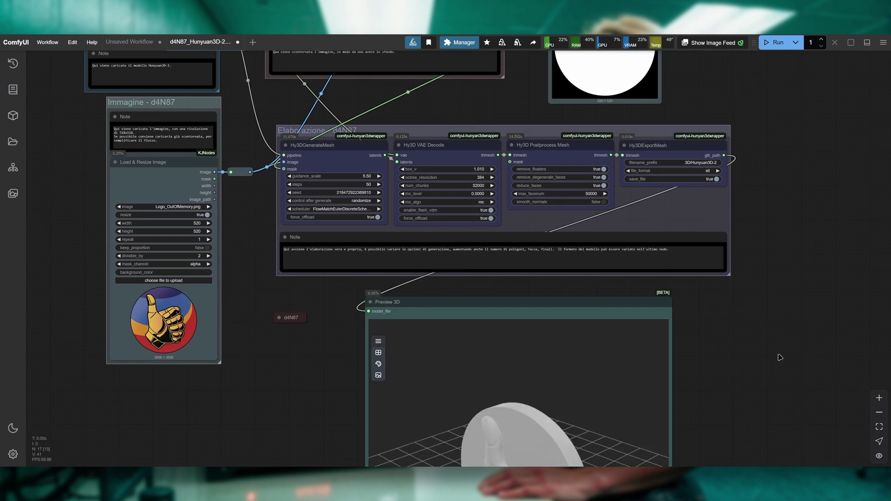
- Check the generation log in the ComfyUI console, and return to the workflow to view the mesh in Preview 3D
left_click(514, 465)
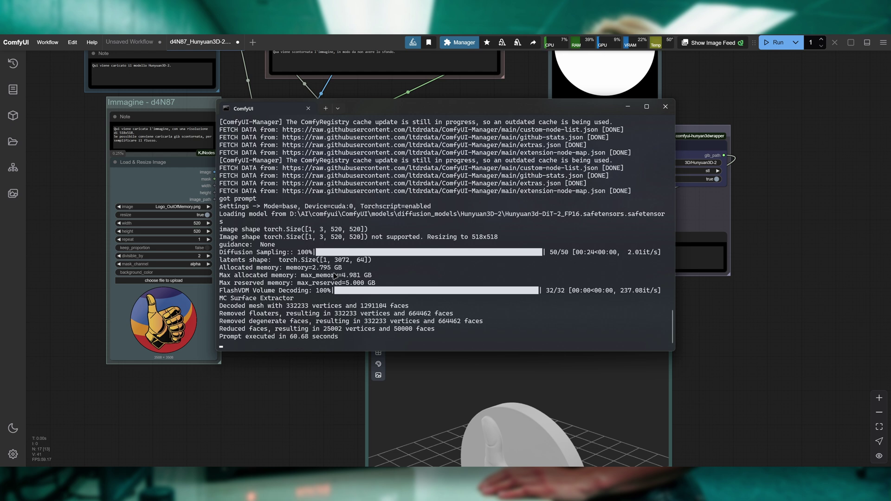
left_click(785, 253)
scroll(786, 252, "down", 4)
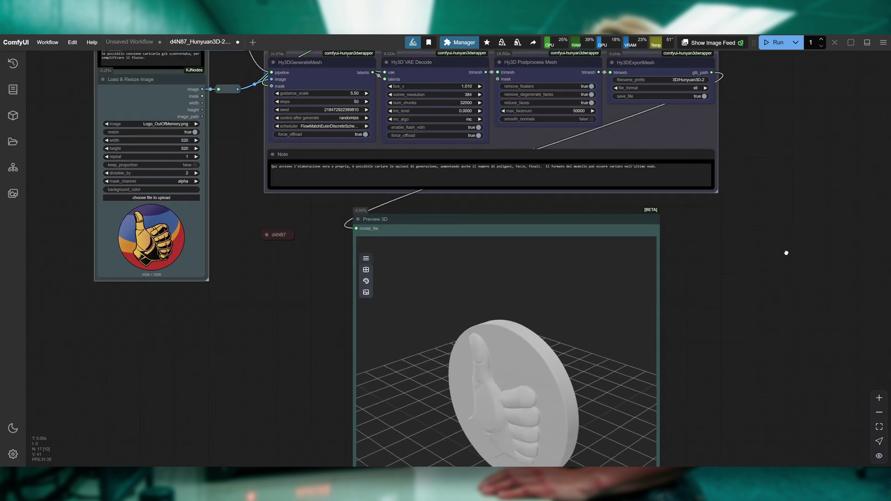
- Inspect the generated thumbs-up medallion in Preview 3D from several angles, checking its relief and edge
left_click_drag(542, 333, 566, 348)
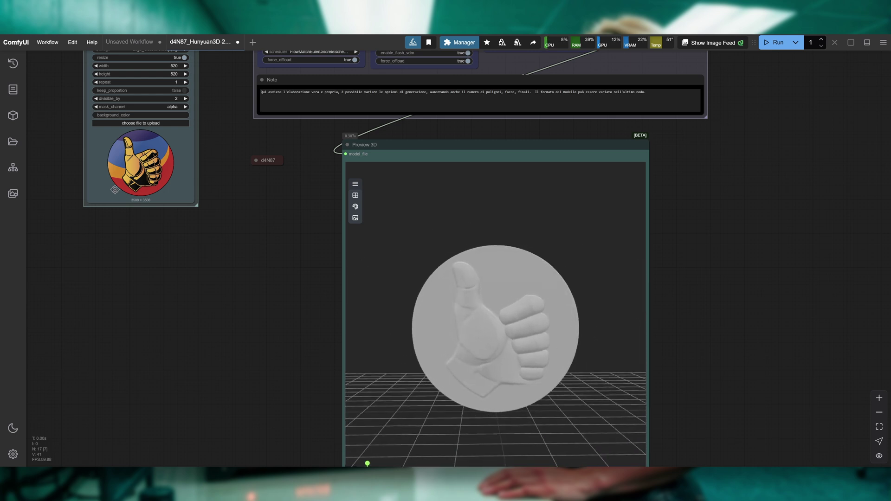
scroll(791, 314, "up", 3)
left_click_drag(611, 254, 481, 178)
left_click_drag(410, 266, 570, 249)
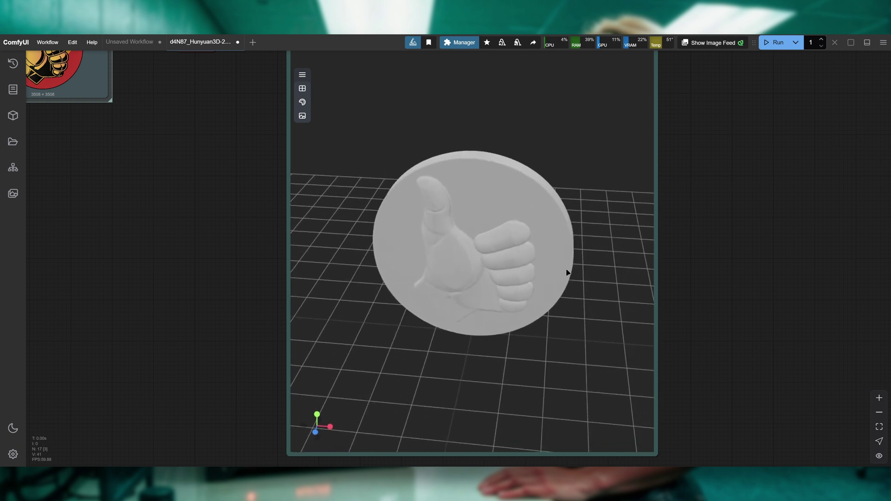
left_click_drag(545, 258, 607, 196)
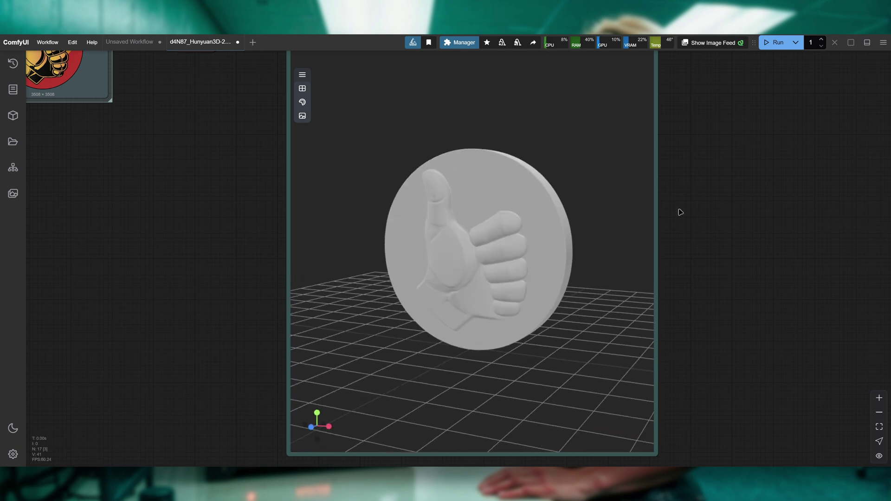
left_click_drag(680, 212, 672, 231)
scroll(646, 239, "down", 2)
scroll(700, 234, "up", 2)
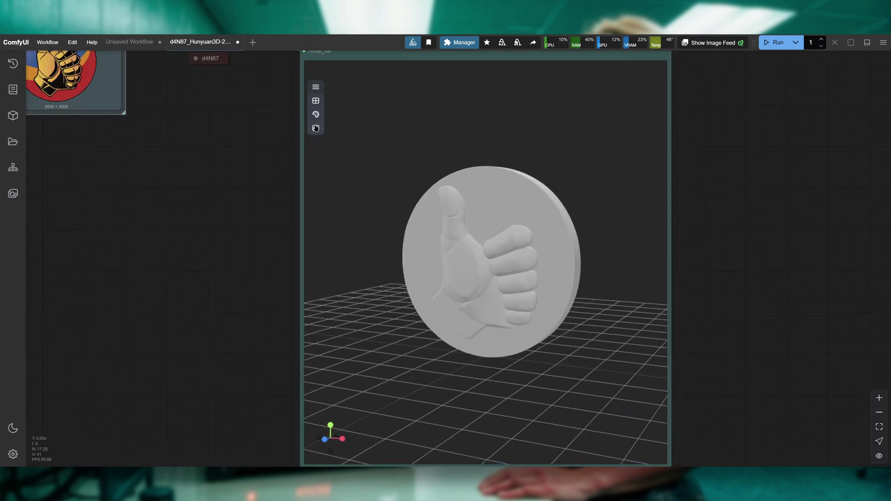
- Try a much stronger light intensity in Preview 3D, lower it to a dim level and check the shading on the mesh
left_click(315, 89)
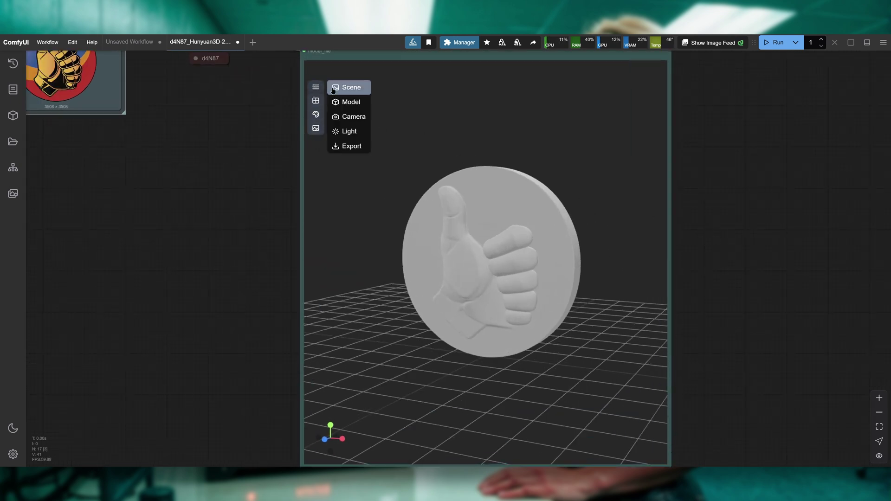
left_click(353, 132)
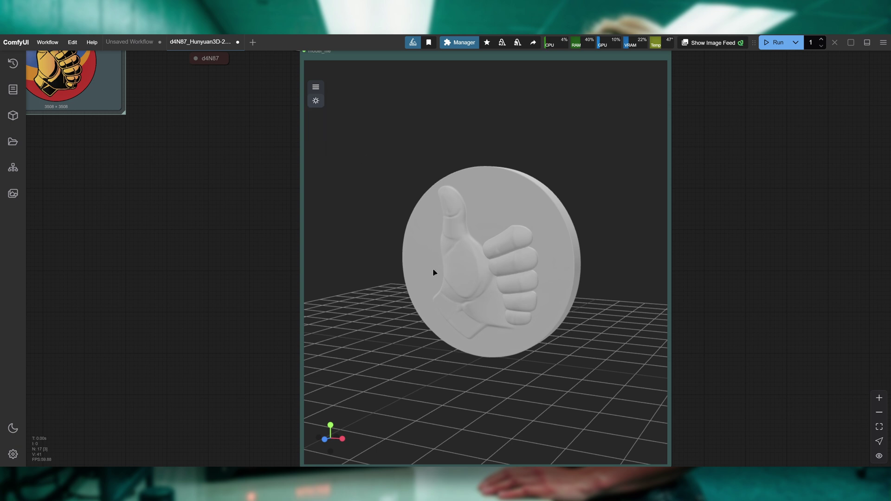
left_click(316, 100)
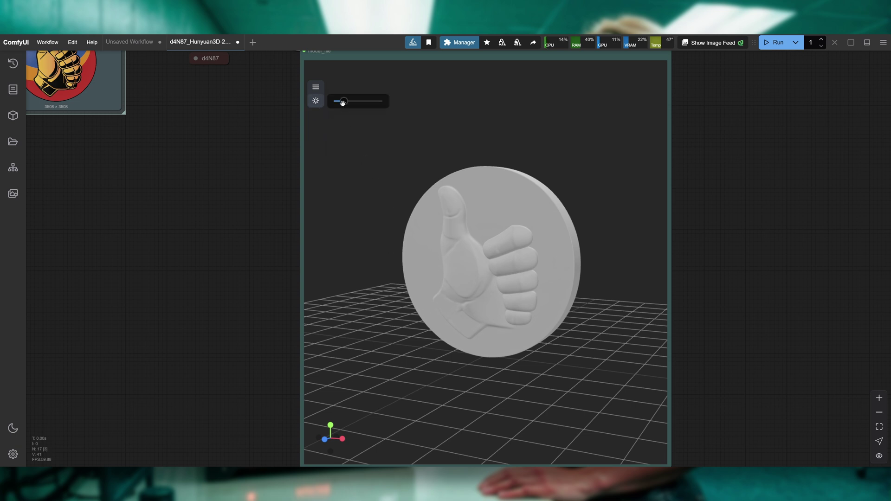
left_click_drag(342, 102, 377, 102)
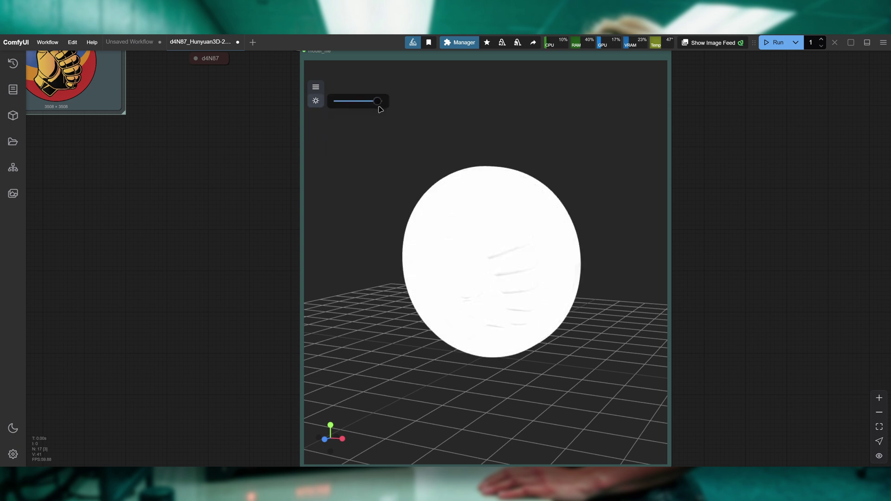
left_click_drag(379, 104, 335, 108)
left_click_drag(478, 218, 459, 260)
- Open the Preview 3D camera settings and adjust the field of view so the medallion fills slightly more of the frame
left_click(316, 87)
left_click(351, 116)
left_click_drag(335, 129, 318, 127)
left_click(316, 114)
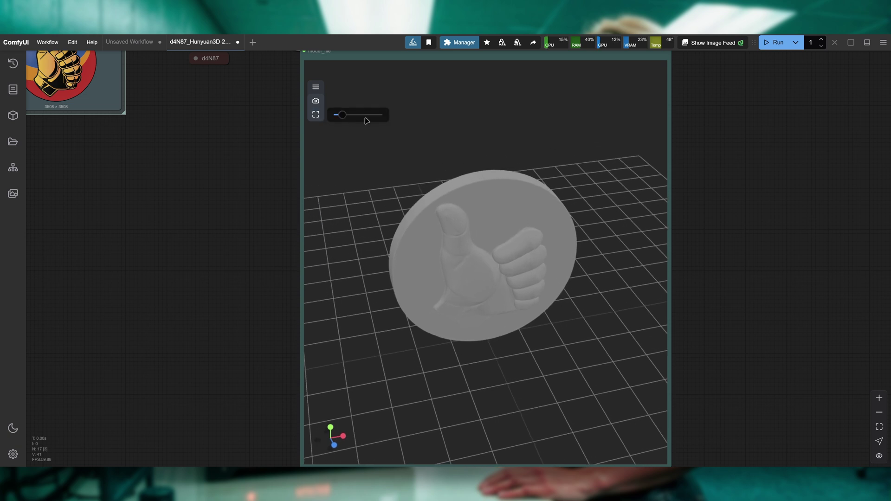
mouse_move(346, 114)
left_mouse_down()
mouse_move(354, 114)
mouse_move(341, 114)
left_mouse_up()
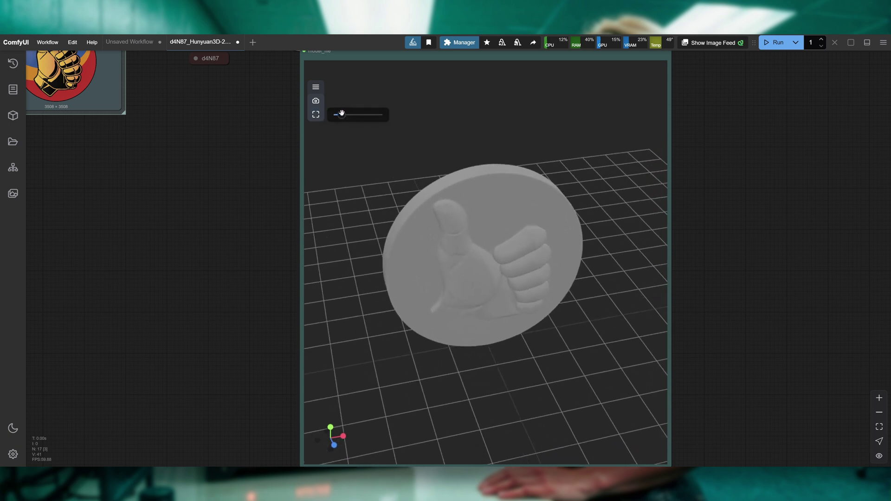
- Look through the Model settings of Preview 3D and check the available Export formats
left_click(315, 88)
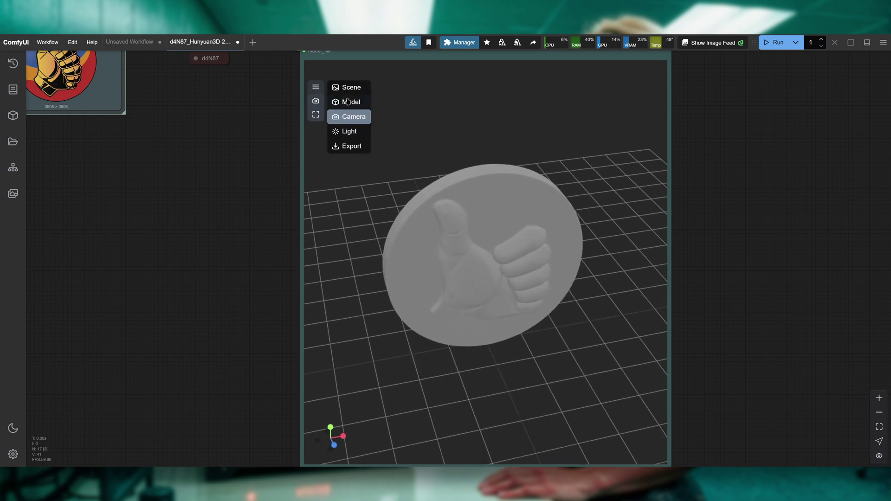
left_click(351, 102)
left_click(317, 88)
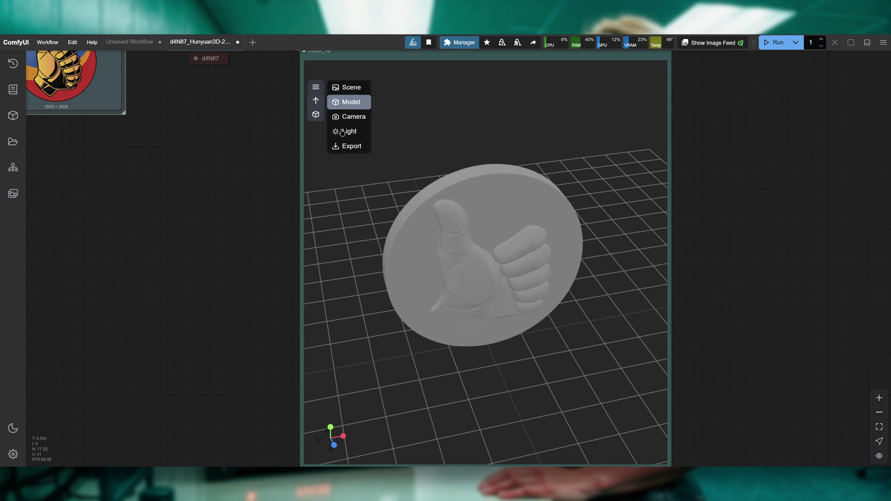
left_click(351, 146)
left_click(317, 101)
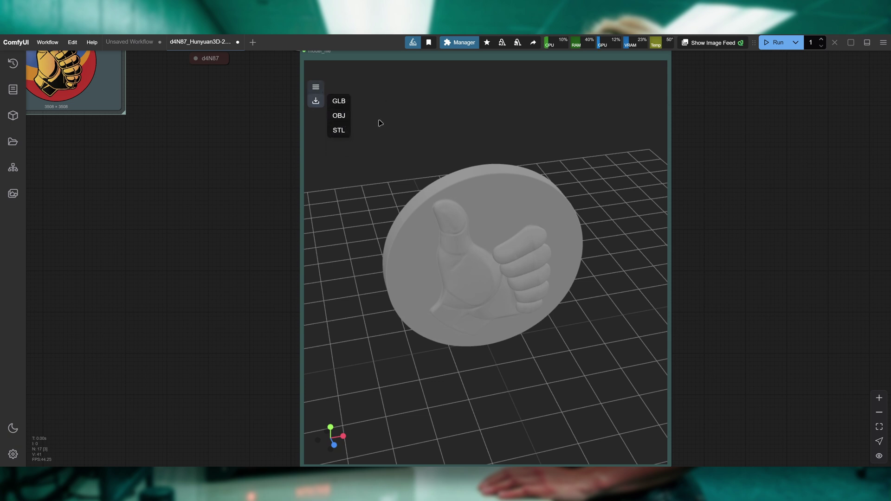
- Change the Preview 3D scene's background colour, trying a dark red before settling on a neutral grey
left_click(315, 87)
left_click(346, 87)
left_click(316, 114)
left_click_drag(362, 146, 376, 137)
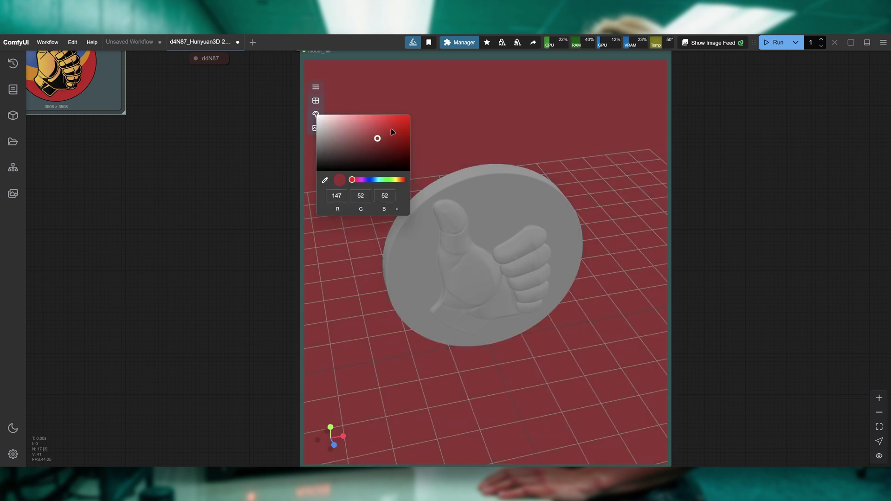
left_click(442, 192)
left_click(316, 115)
left_click_drag(339, 144, 317, 147)
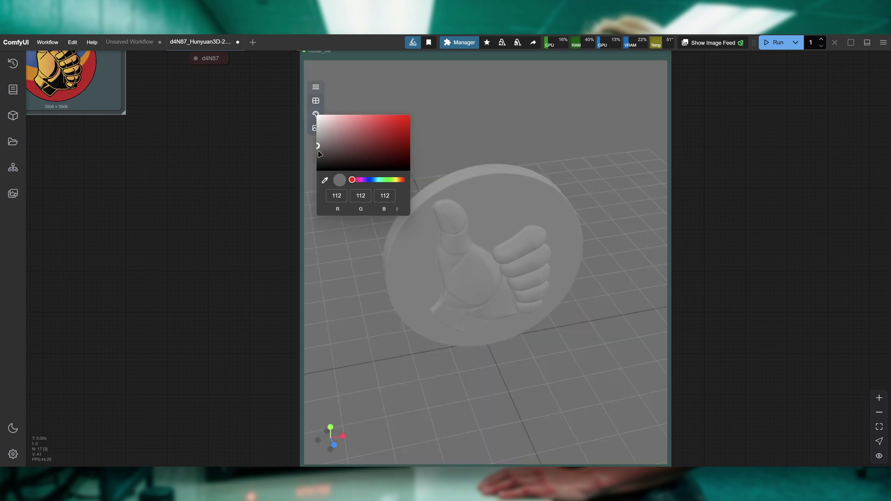
scroll(306, 371, "down", 3)
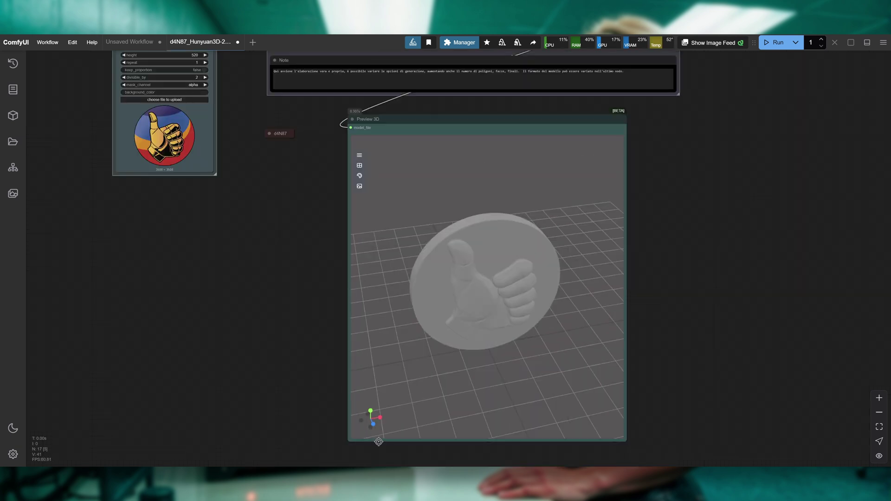
- Open the exported Hunyuan3D-2_00005_ STL from ComfyUI's output\3D folder in Print 3D and view it from another angle
left_click(413, 488)
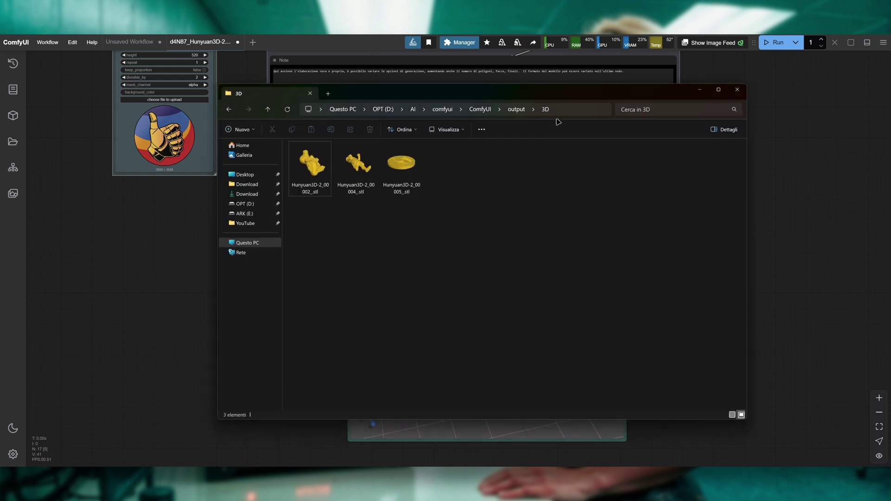
left_click(410, 166)
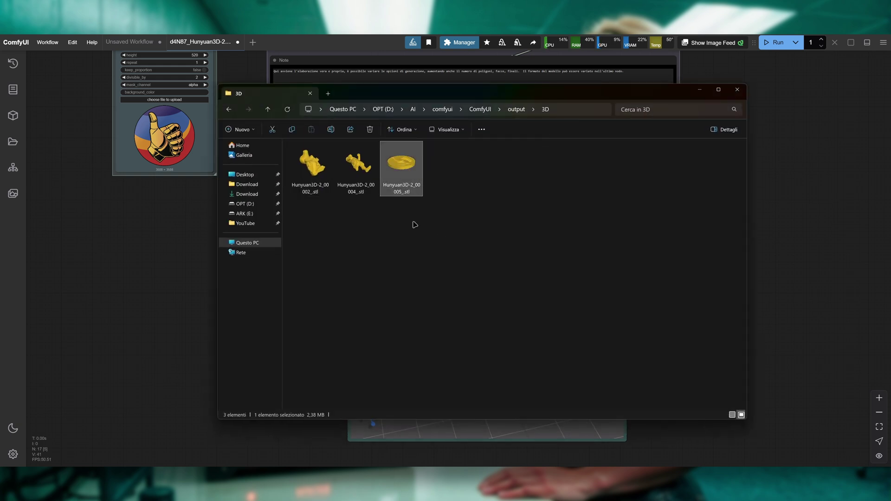
double_click(402, 162)
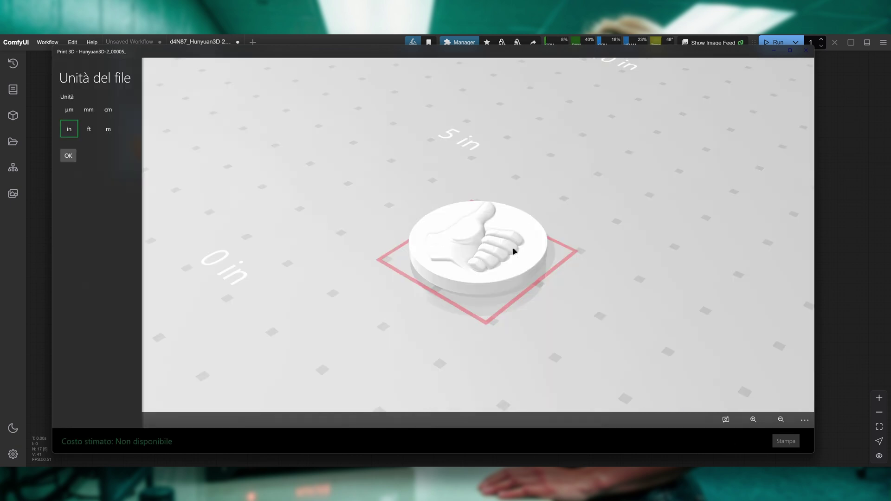
left_click_drag(628, 215, 716, 241)
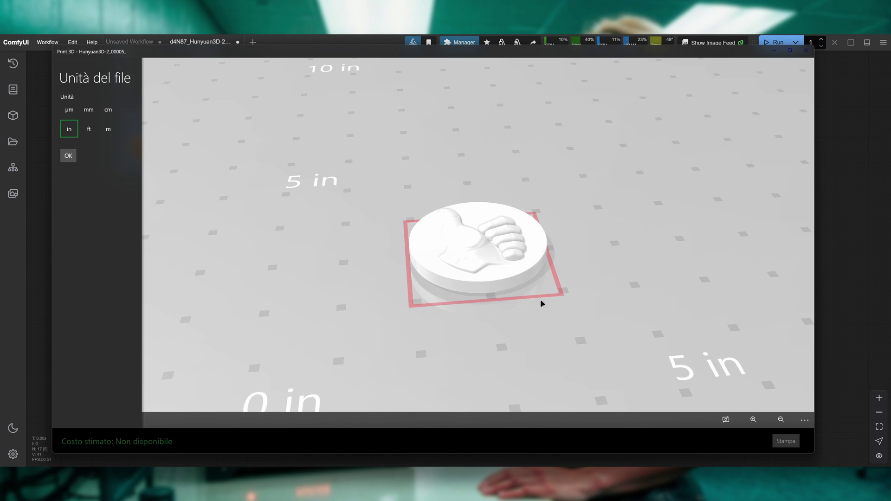
- Set the STL file's unit to cm in Print 3D and inspect the whole medallion from different angles
left_click(108, 110)
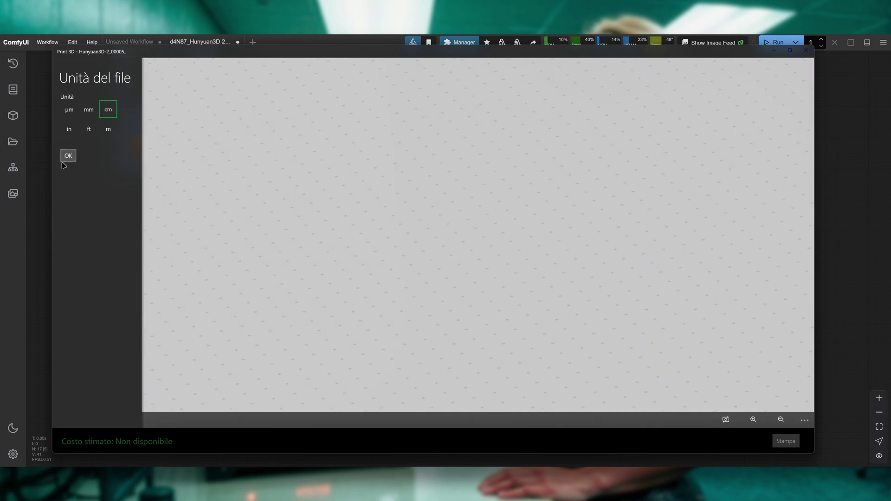
left_click(67, 157)
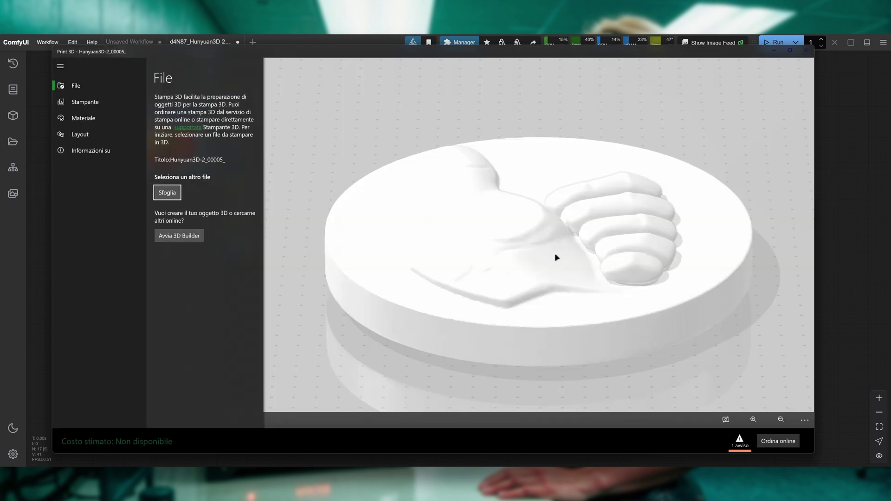
scroll(555, 252, "down", 3)
left_click_drag(550, 257, 444, 213)
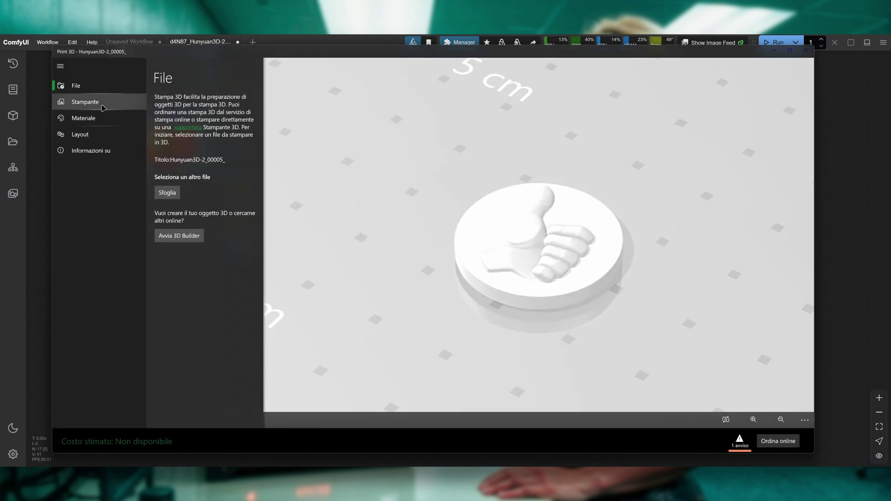
left_click_drag(672, 227, 588, 232)
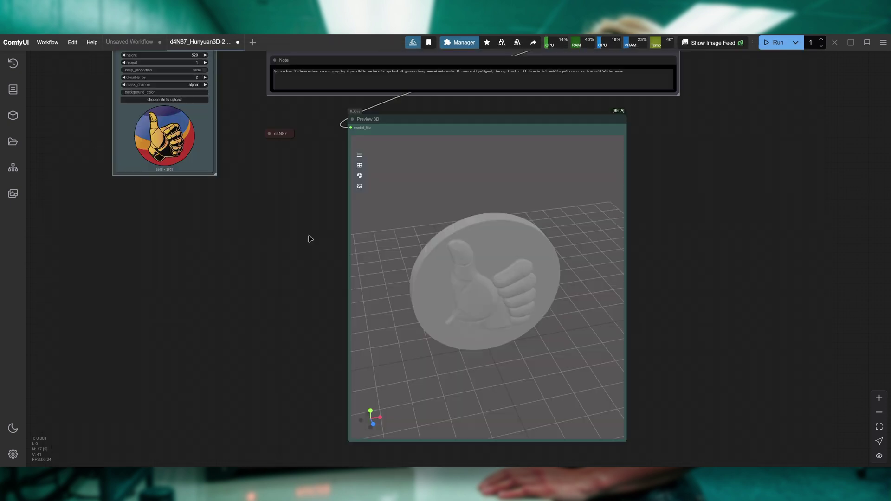
- Back in ComfyUI, open the multi-view workflow d4N87_Hunyuan3D-2_mv_v0.3.json from the Hunyuan3D-2 folder
left_click(48, 45)
left_click(55, 73)
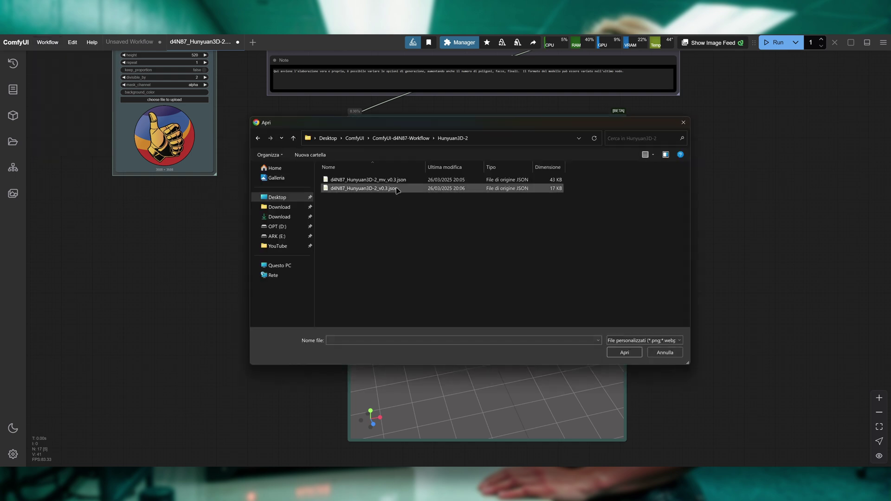
left_click(388, 182)
double_click(388, 182)
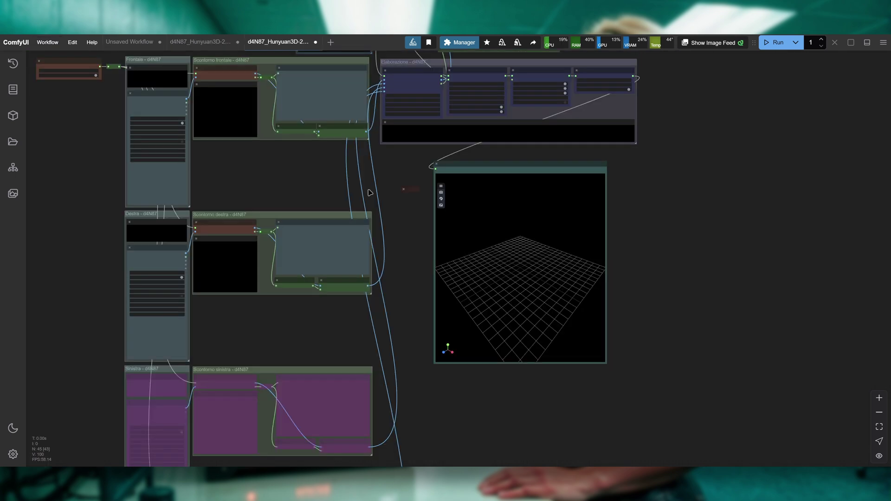
- Examine the image-loading and Scontorno groups for the Frontale, Destra, Sinistra and Posteriore views, and their links to Hy3DGenerateMeshMultiView
left_click_drag(300, 175, 325, 180)
scroll(443, 201, "up", 6)
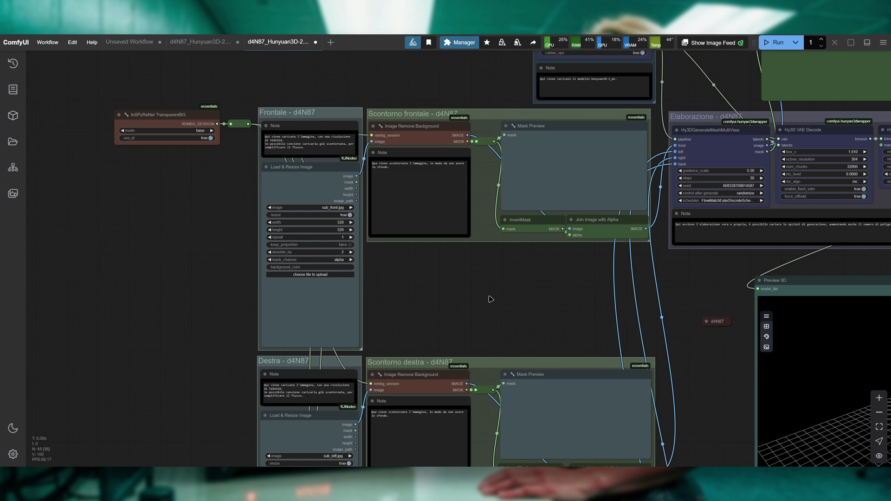
left_click_drag(463, 302, 484, 278)
left_click_drag(233, 346, 232, 152)
left_click_drag(201, 213, 202, 29)
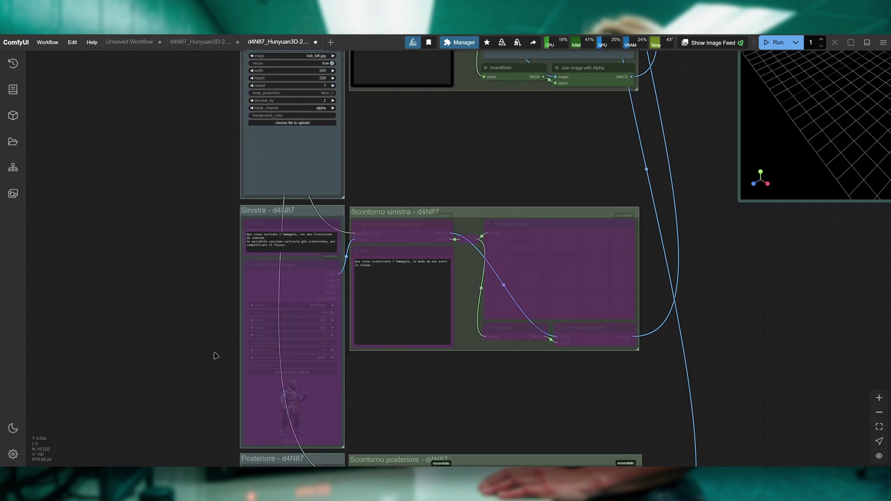
left_click_drag(215, 357, 197, 119)
left_click_drag(157, 161, 166, 312)
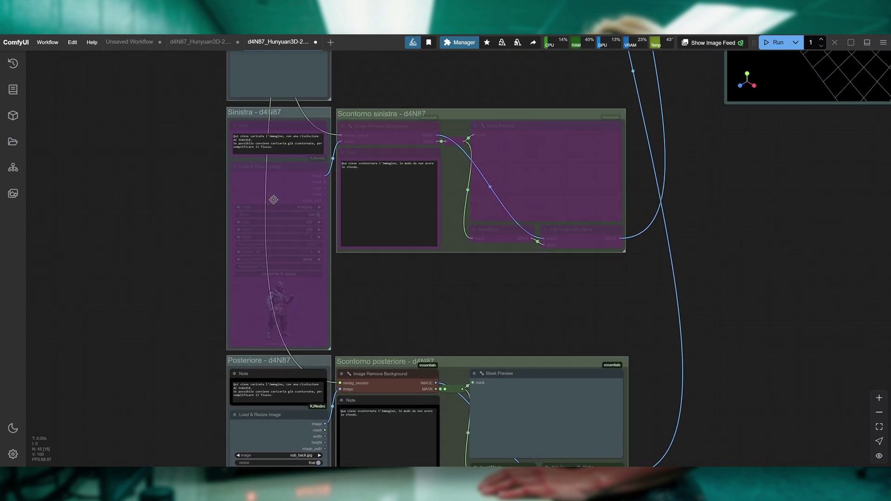
left_click_drag(140, 149, 148, 357)
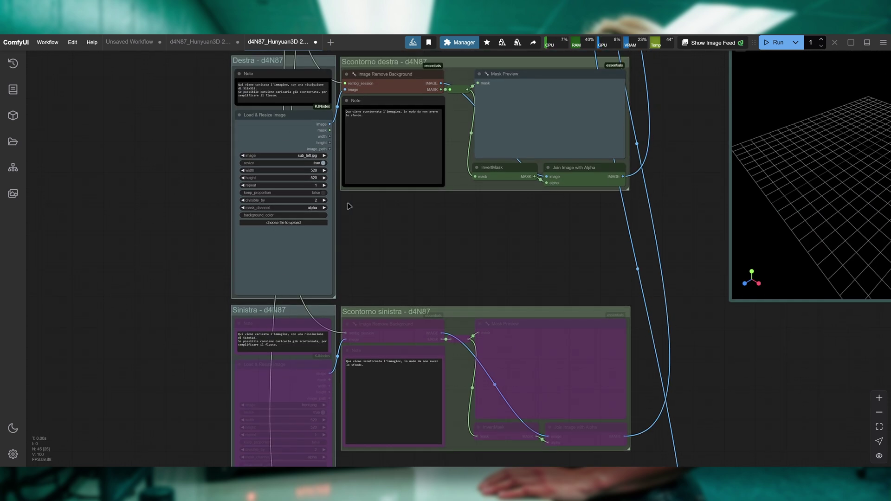
mouse_move(587, 231)
left_mouse_down()
mouse_move(551, 132)
mouse_move(438, 354)
mouse_move(444, 371)
left_mouse_up()
mouse_move(445, 118)
left_mouse_down()
mouse_move(436, 315)
mouse_move(450, 207)
left_mouse_up()
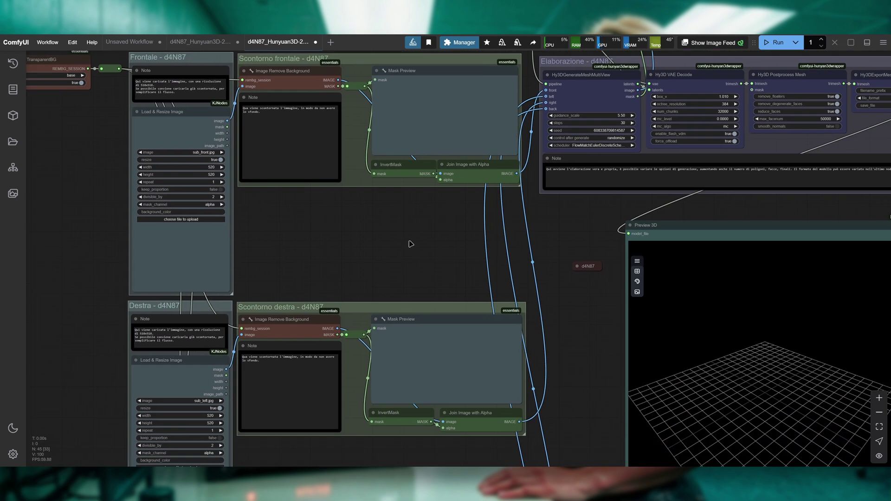
- Take a closer look at the bypassed Sinistra and Scontorno sinistra groups, and return to the Frontale and Elaborazione groups
scroll(419, 205, "down", 2)
left_click_drag(430, 207, 441, 118)
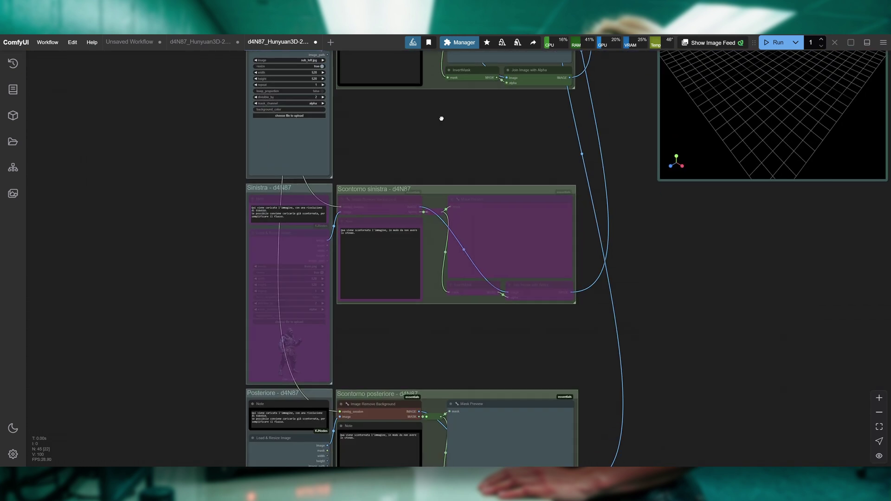
scroll(417, 176, "up", 4)
left_click_drag(417, 175, 453, 105)
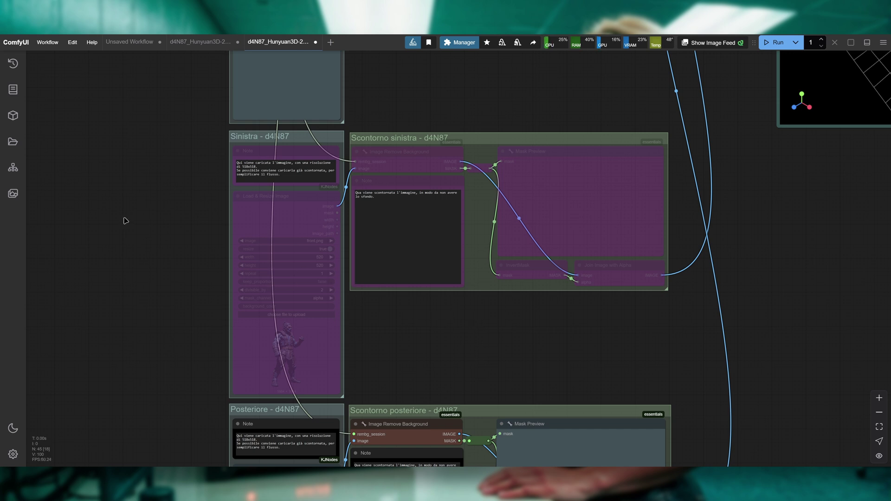
scroll(125, 220, "down", 3)
scroll(200, 238, "down", 1)
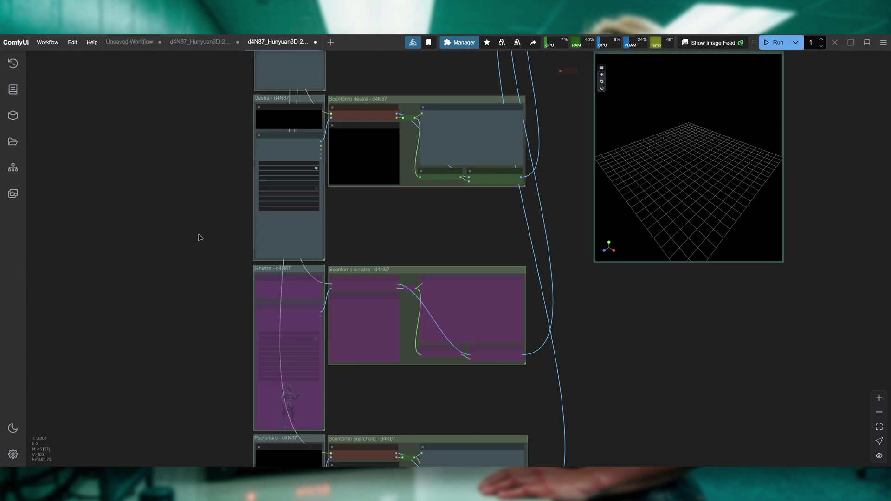
scroll(453, 249, "up", 5)
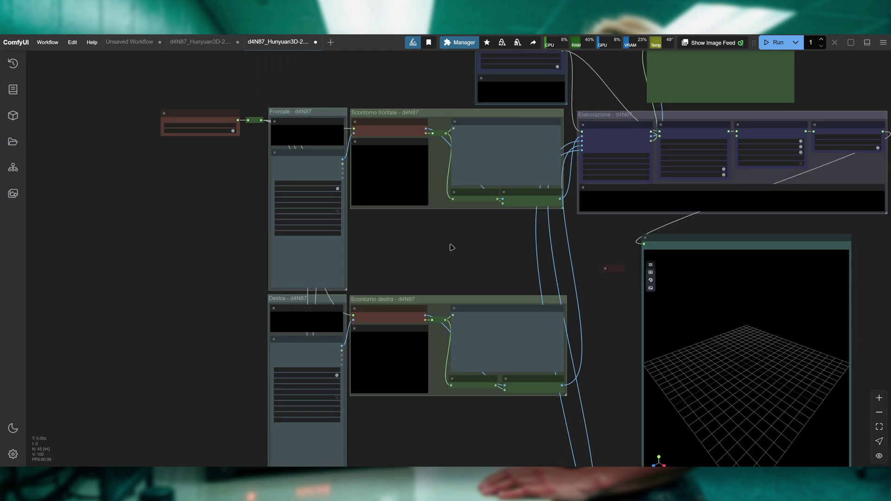
- Check the model selected in the Hy3DModelLoader node of the Caricamento modello group
left_click_drag(505, 245, 500, 308)
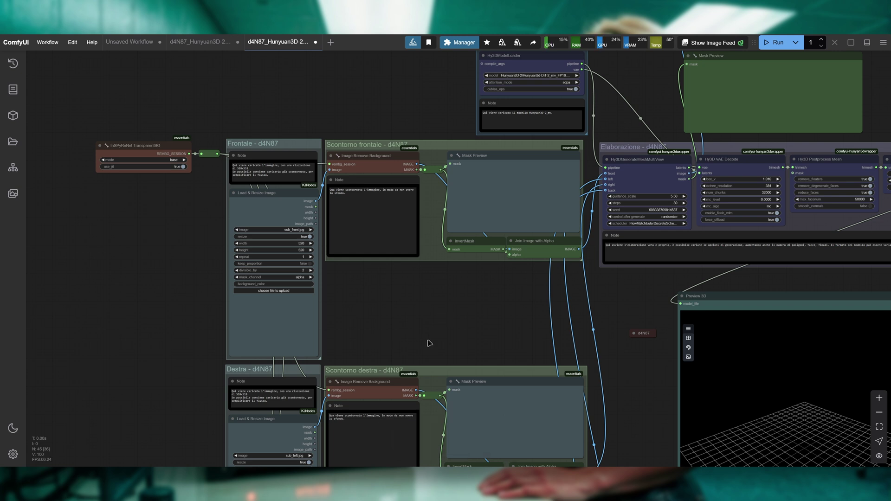
scroll(505, 290, "up", 8)
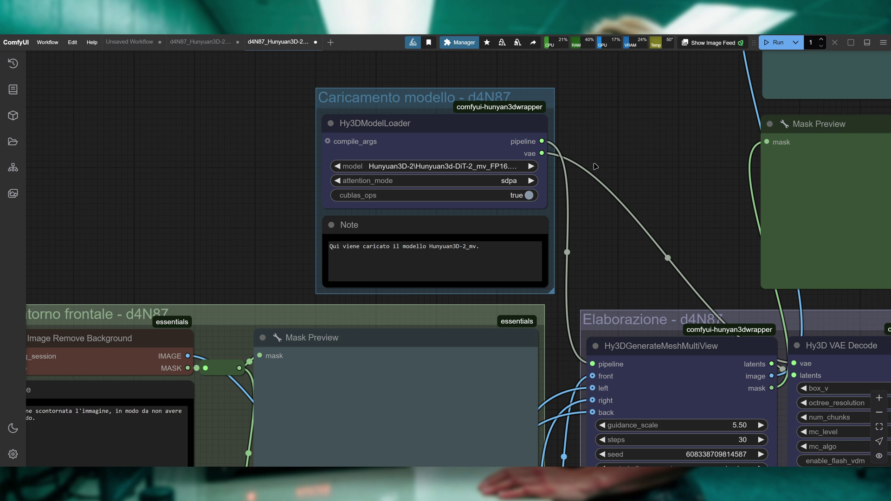
left_click(464, 167)
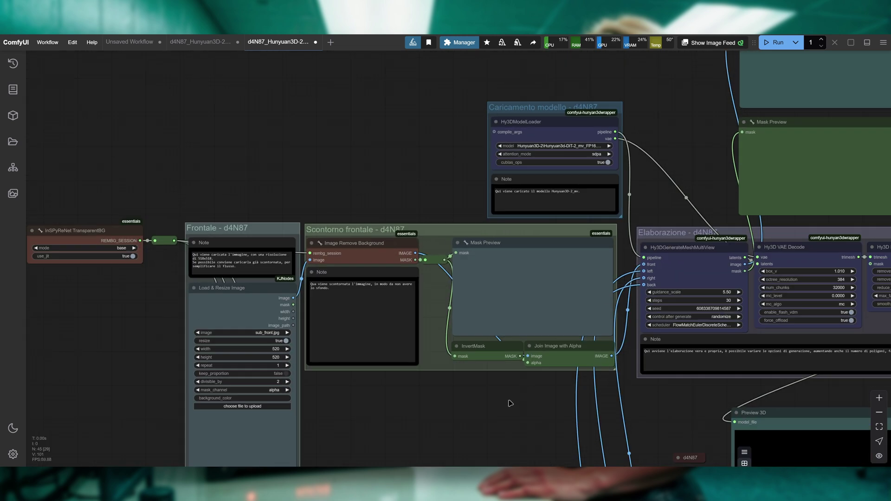
- Load front.png in the Load & Resize Image node of the Frontale group
left_click_drag(511, 402, 532, 238)
scroll(532, 238, "left", 5)
scroll(532, 238, "down", 3)
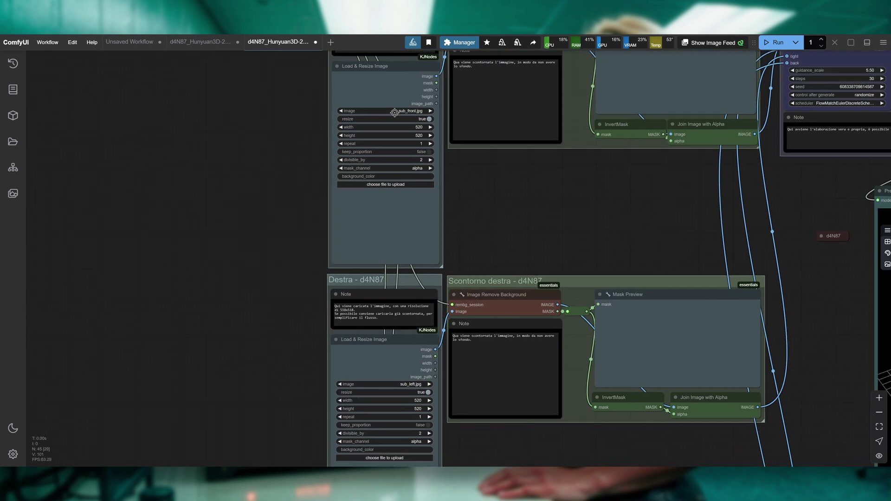
left_click(396, 112)
left_click(408, 132)
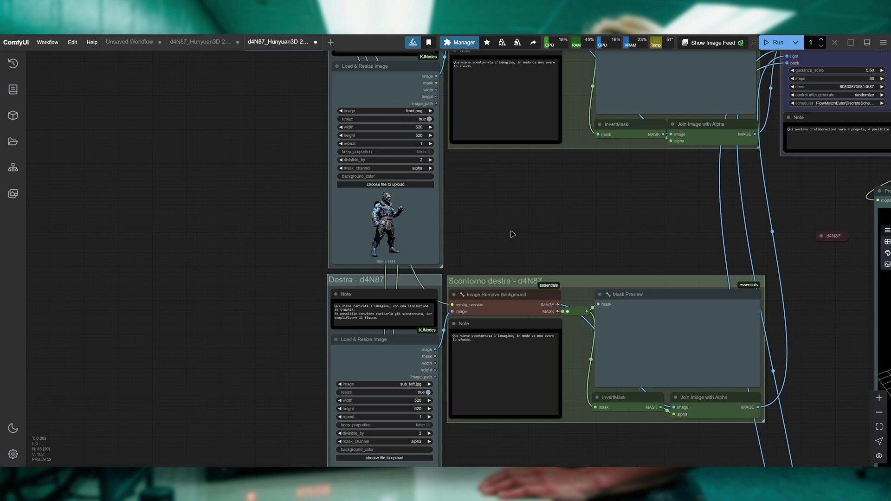
- Look over the Destra, Sinistra and Posteriore groups, and return to the Frontale and Scontorno frontale groups
scroll(513, 233, "down", 4)
scroll(509, 374, "down", 9)
left_click_drag(506, 216, 490, 146)
scroll(490, 147, "down", 3)
scroll(597, 324, "down", 4)
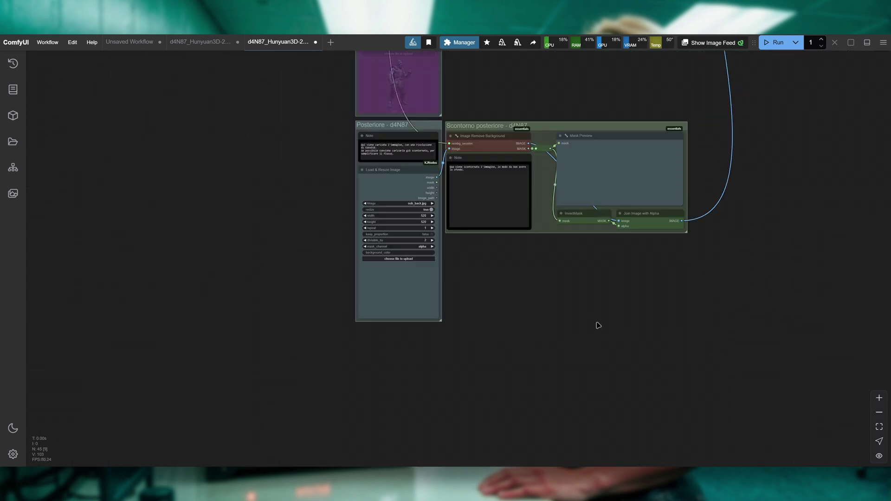
scroll(652, 247, "up", 10)
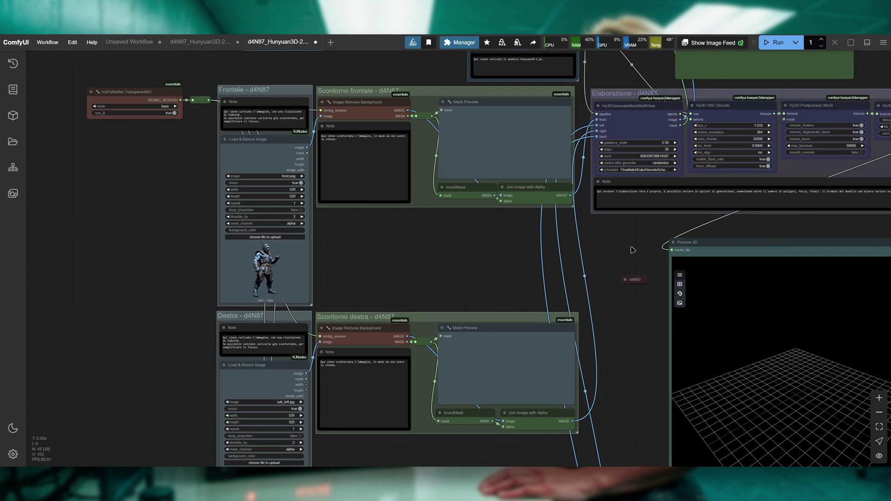
left_click_drag(378, 257, 515, 277)
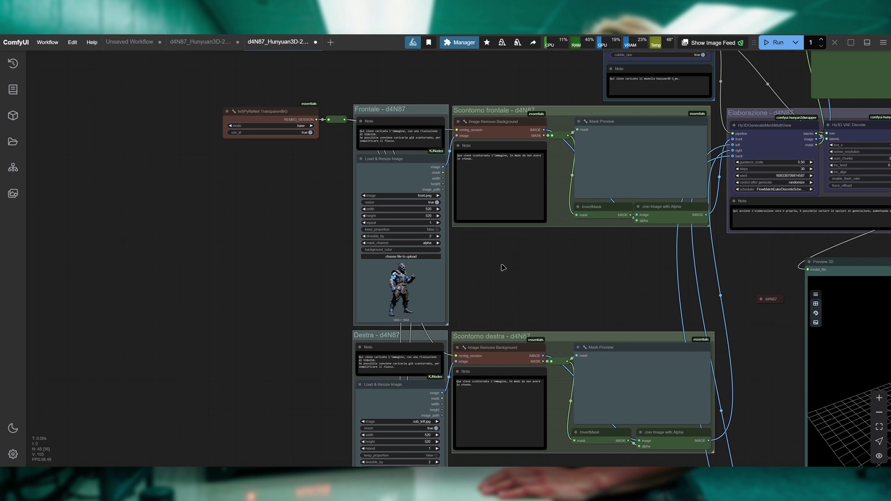
scroll(481, 296, "up", 2)
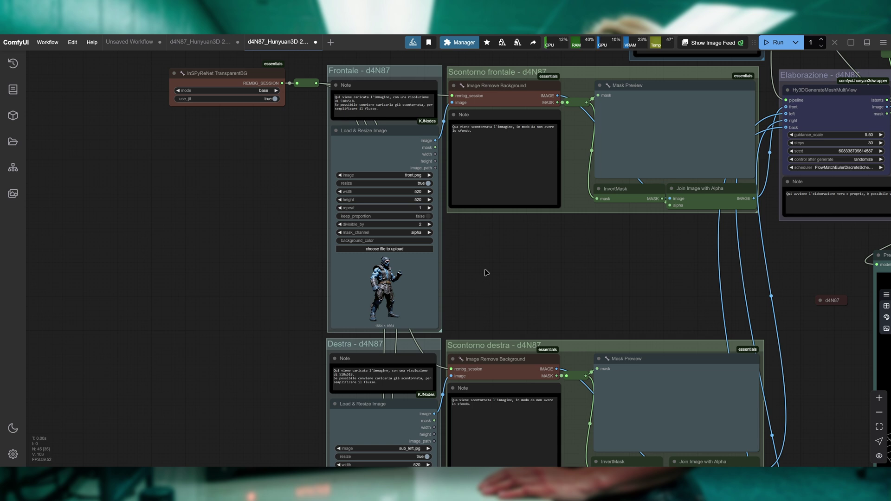
scroll(624, 243, "right", 1)
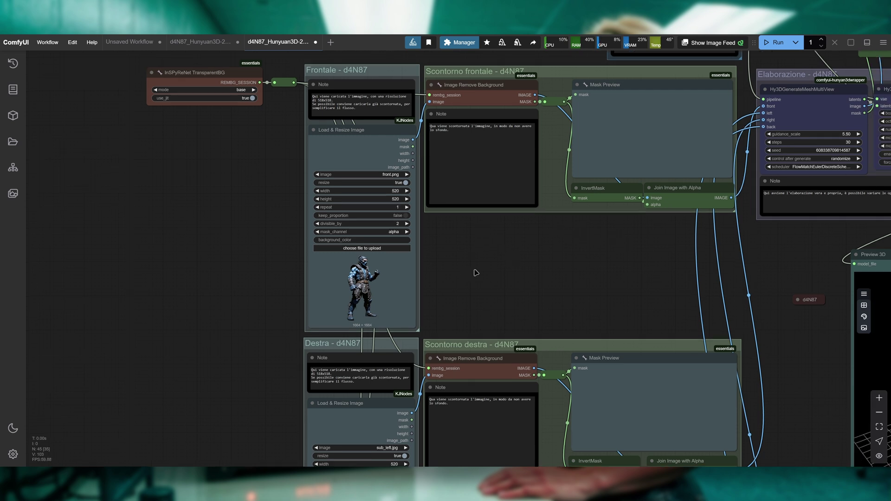
- Load left_.png in the Load & Resize Image node of the Destra group
left_click_drag(492, 299, 599, 90)
scroll(567, 213, "up", 6)
scroll(567, 213, "down", 3)
scroll(567, 213, "down", 4)
left_click(484, 233)
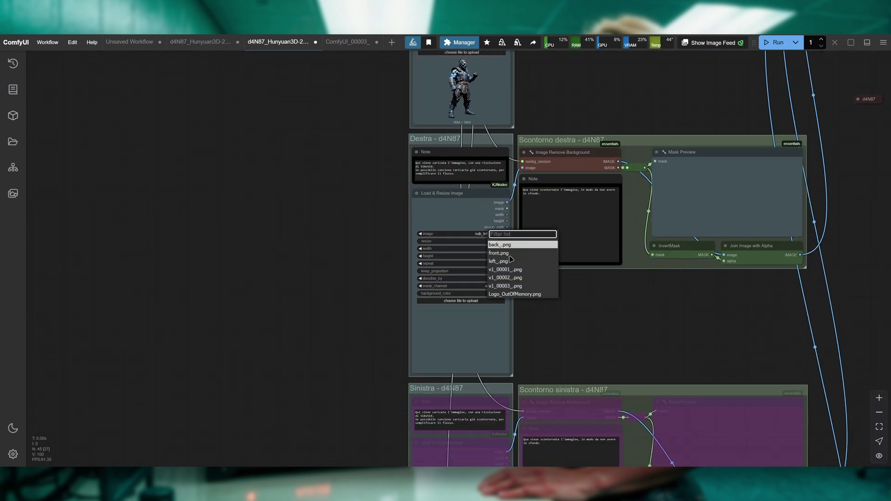
left_click(518, 260)
- Load back_.png in the Load & Resize Image node of the Posteriore group and return to the Frontale image
scroll(552, 232, "down", 5)
scroll(561, 281, "down", 5)
left_click(474, 237)
left_click(488, 253)
left_click_drag(576, 362, 579, 259)
scroll(515, 223, "up", 5)
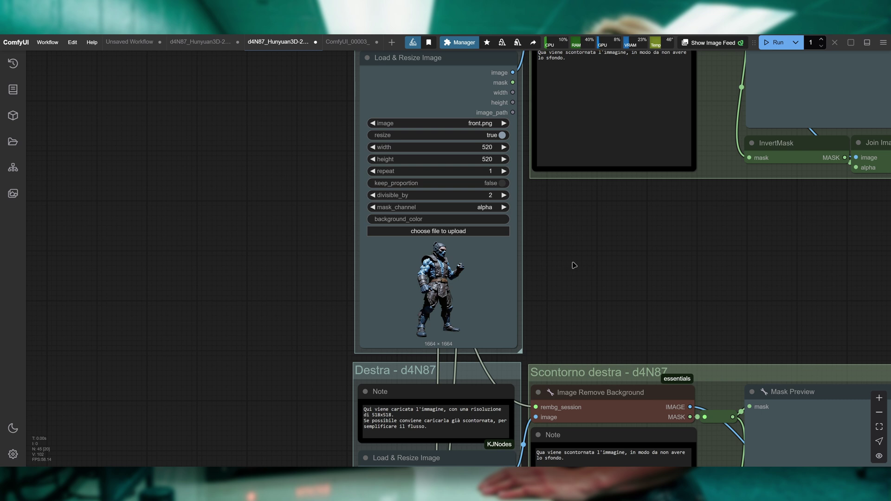
- Switch to the ComfyUI_00003_ workflow and examine its Caricamento LoRA, Model Sampling and Prompt groups
left_click(344, 43)
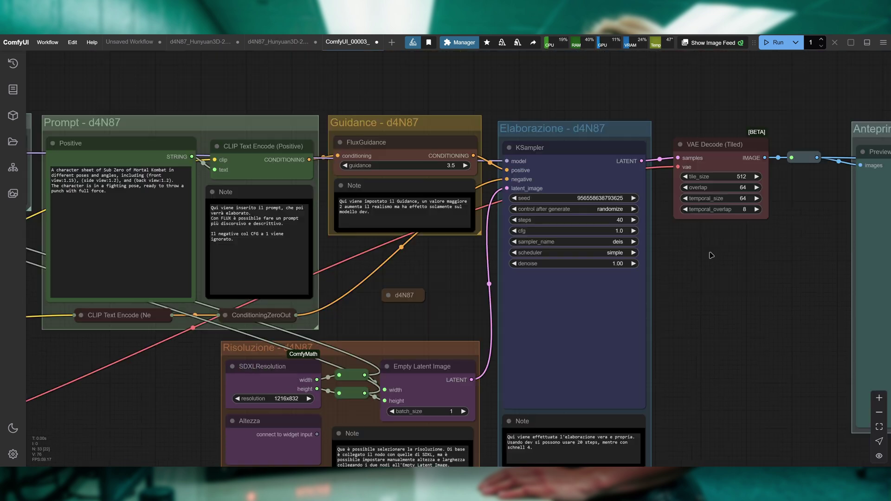
scroll(711, 241, "down", 1)
left_click_drag(245, 350, 426, 343)
left_click_drag(499, 394, 502, 362)
scroll(392, 239, "up", 1)
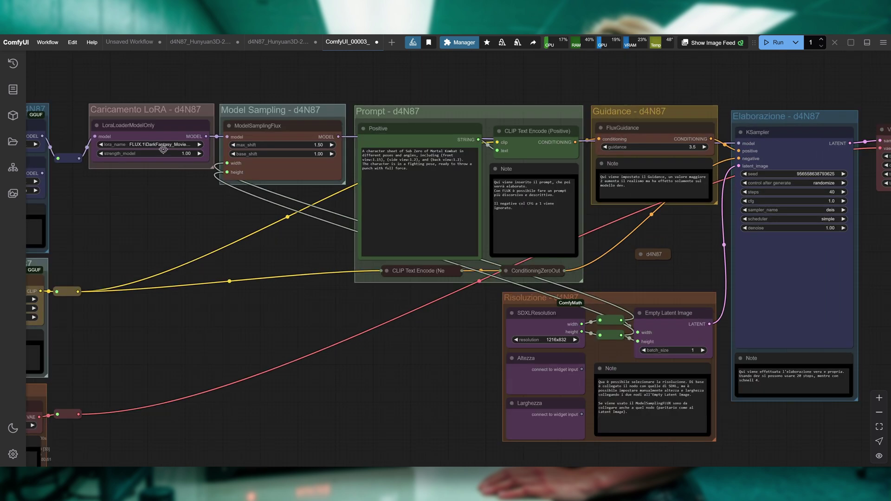
scroll(163, 149, "up", 2)
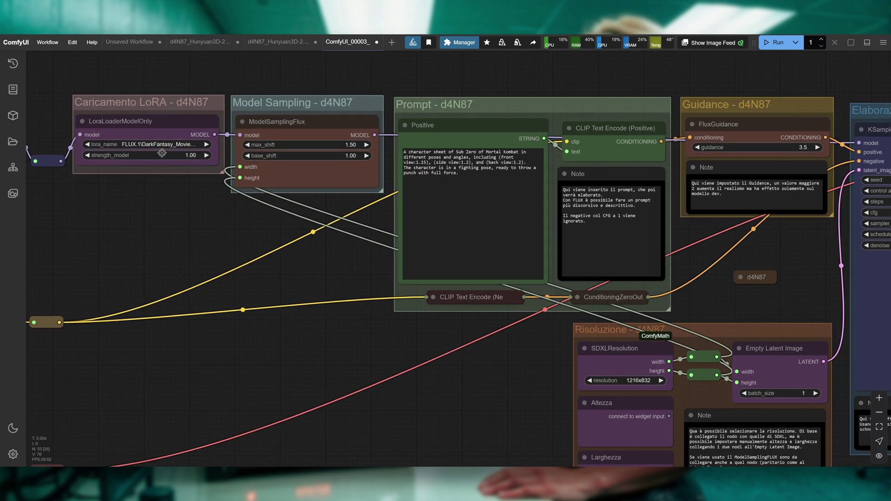
scroll(310, 258, "right", 2)
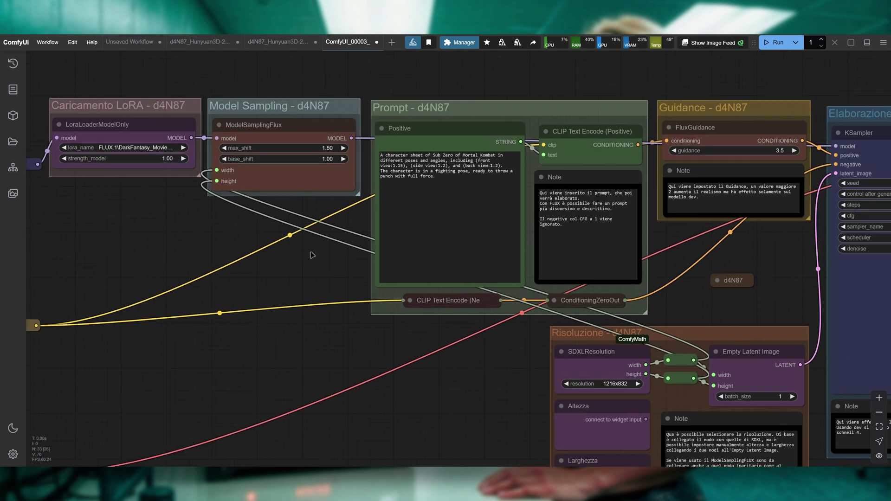
scroll(331, 240, "up", 5)
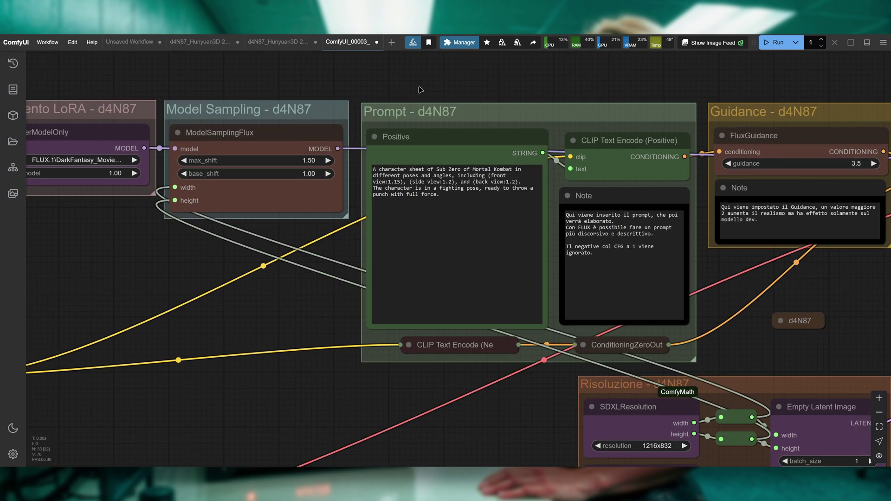
- Read the character-sheet prompt in the Positive node closely and examine the Guidance, Elaborazione and Risoluzione groups
scroll(495, 103, "down", 2)
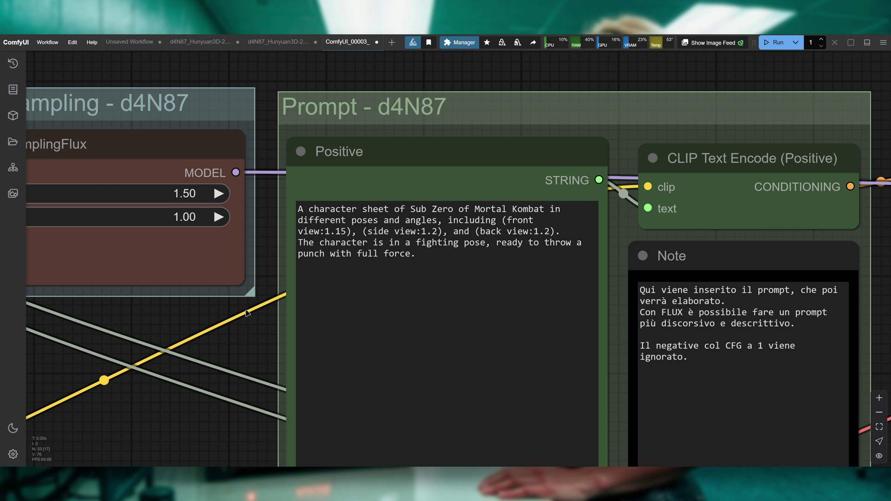
scroll(246, 314, "down", 1)
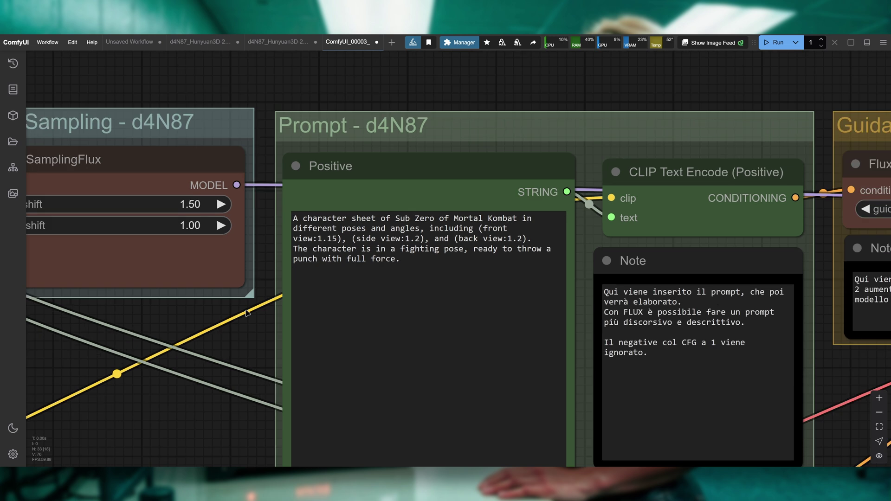
left_click_drag(254, 316, 254, 301)
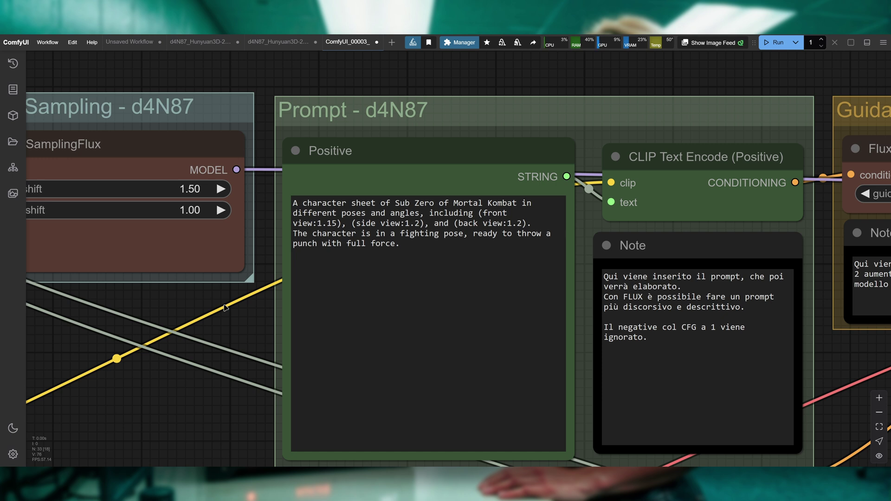
scroll(224, 308, "down", 5)
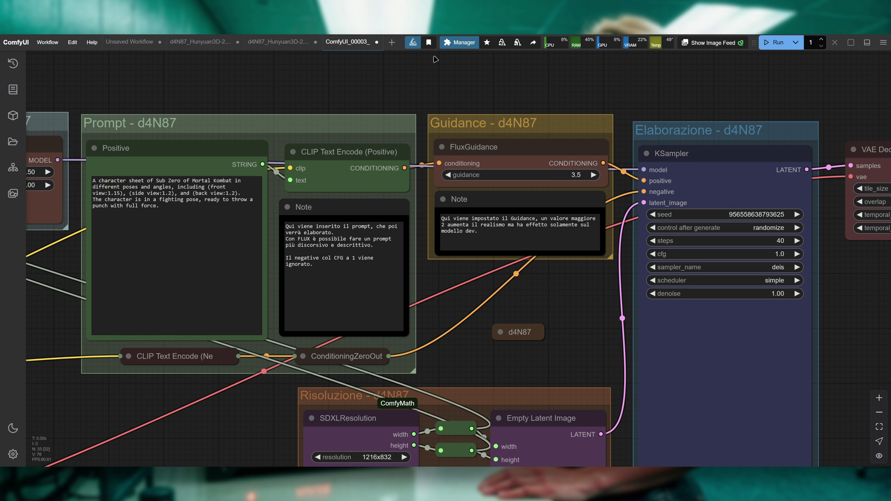
left_click_drag(330, 85, 368, 90)
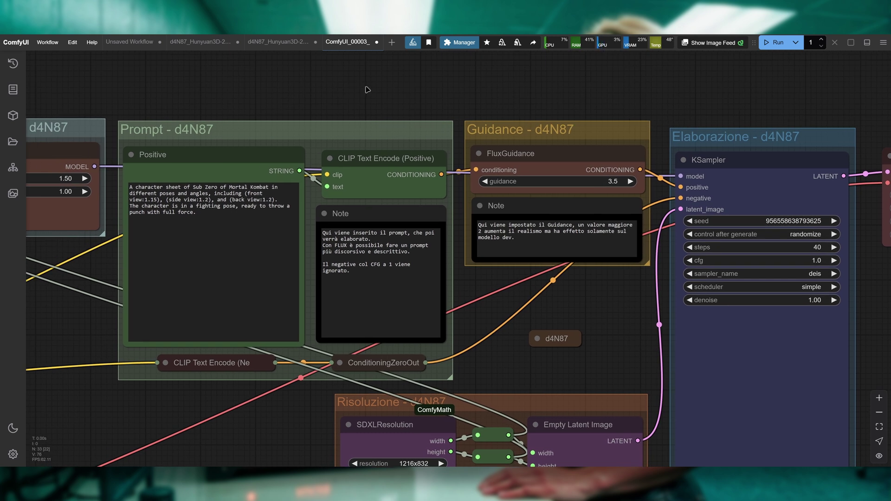
scroll(423, 106, "up", 5)
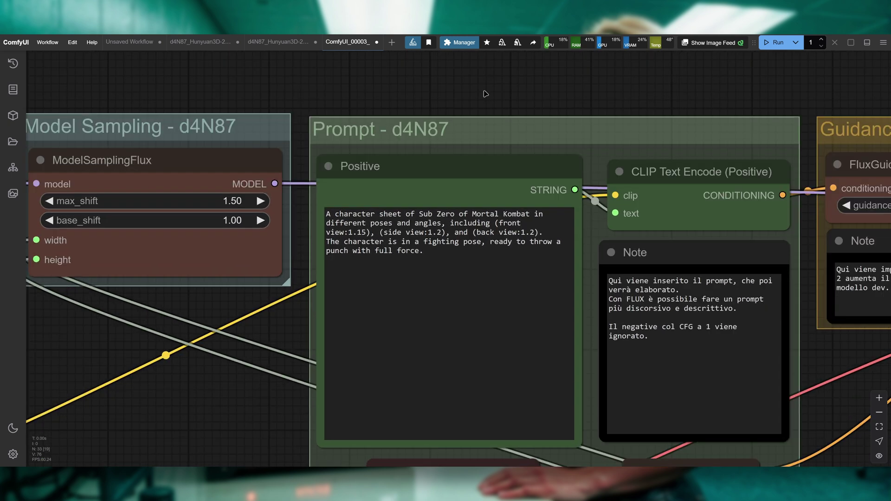
scroll(533, 104, "down", 5)
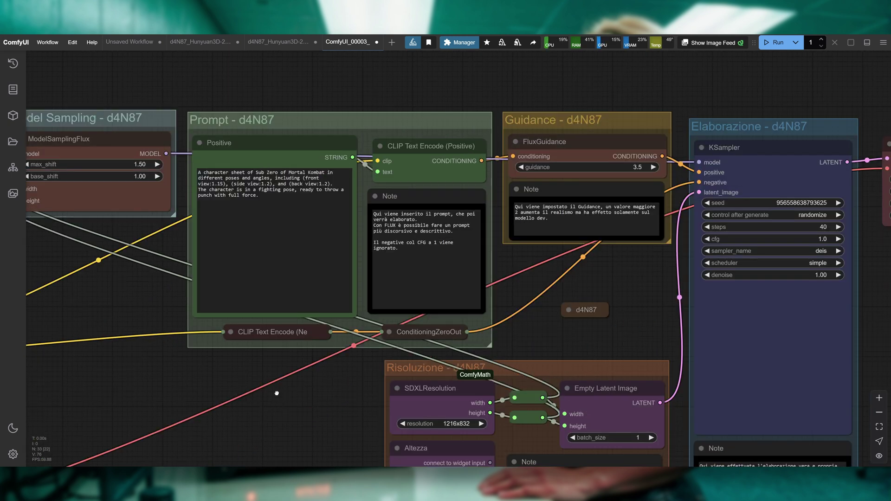
left_click_drag(276, 393, 235, 262)
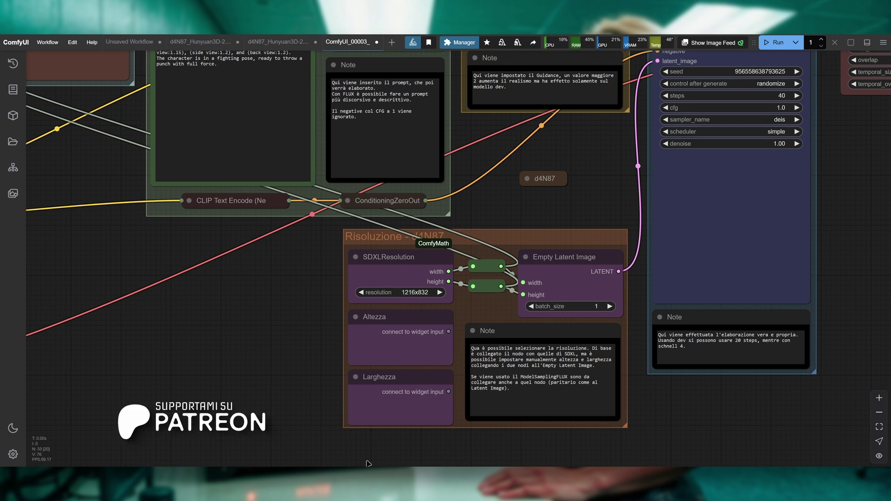
- View ComfyUI_00003_.png in the image viewer, inspect the character's front, side and back views, and close it
left_click(555, 465)
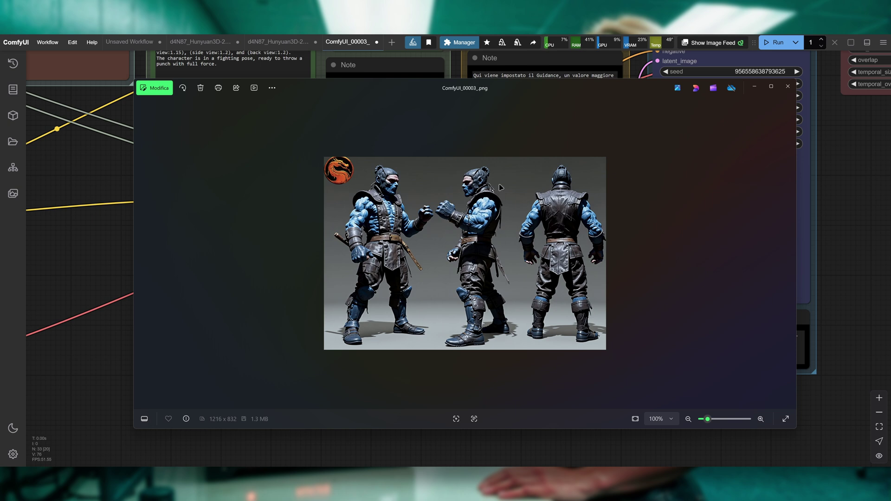
scroll(496, 203, "up", 1)
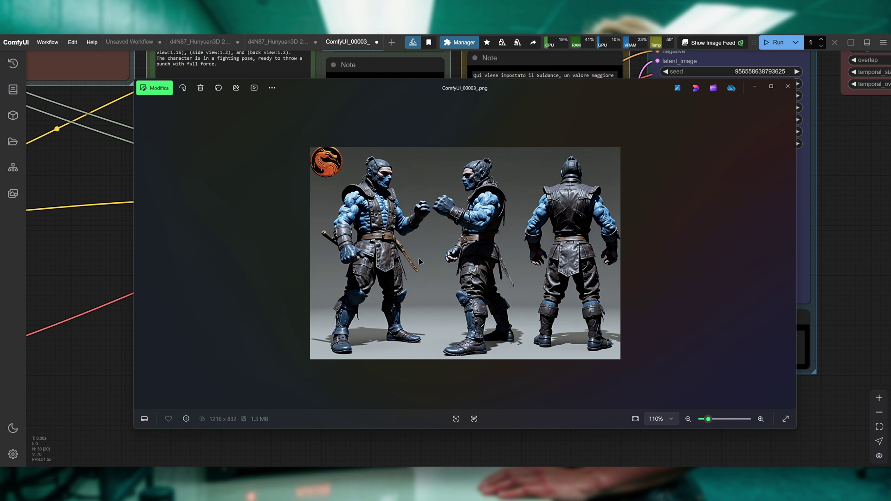
scroll(388, 255, "up", 5)
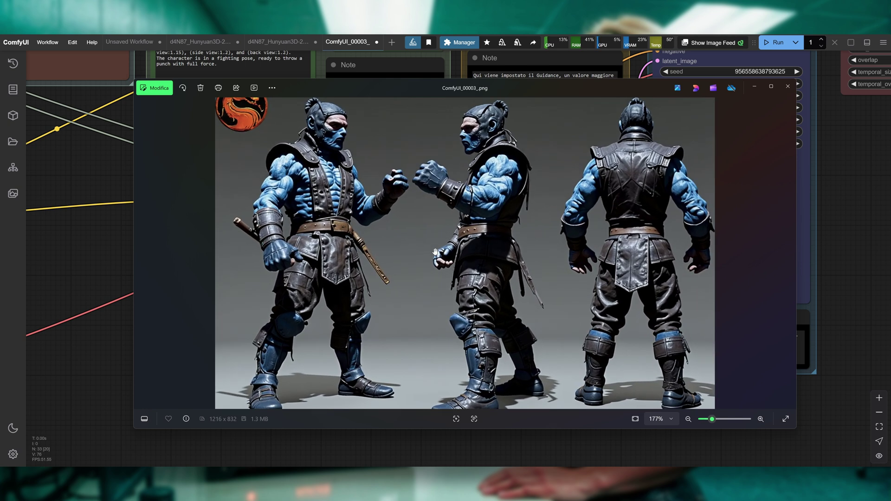
scroll(456, 265, "down", 4)
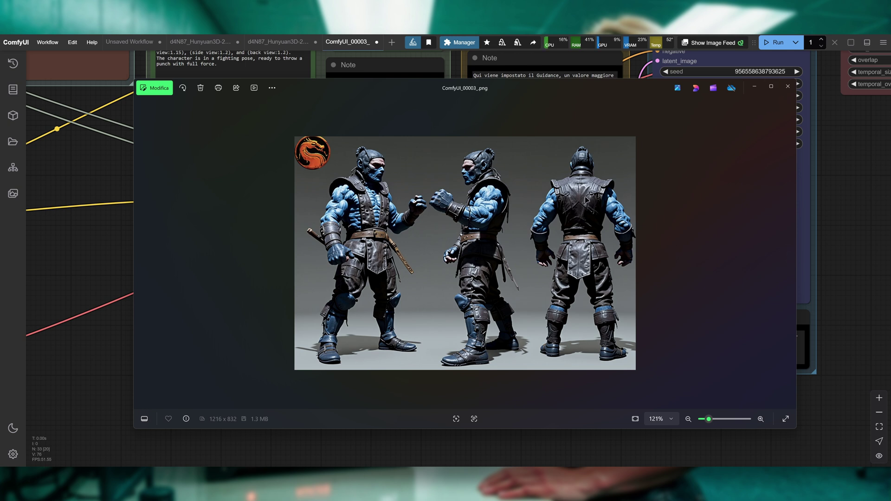
left_click(788, 87)
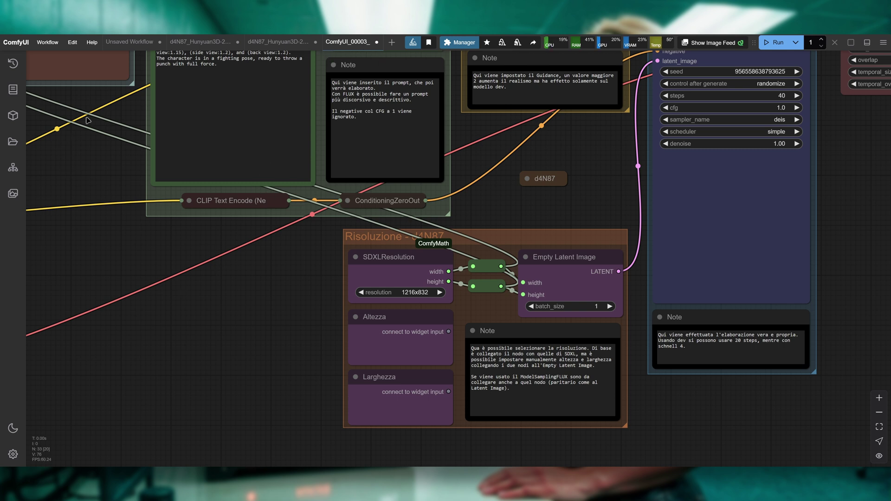
- Open the background-removal workflow d4N87_BiRefNet_IMG_v0.3.json from the BiRefNet folder
left_click(48, 43)
left_click(67, 75)
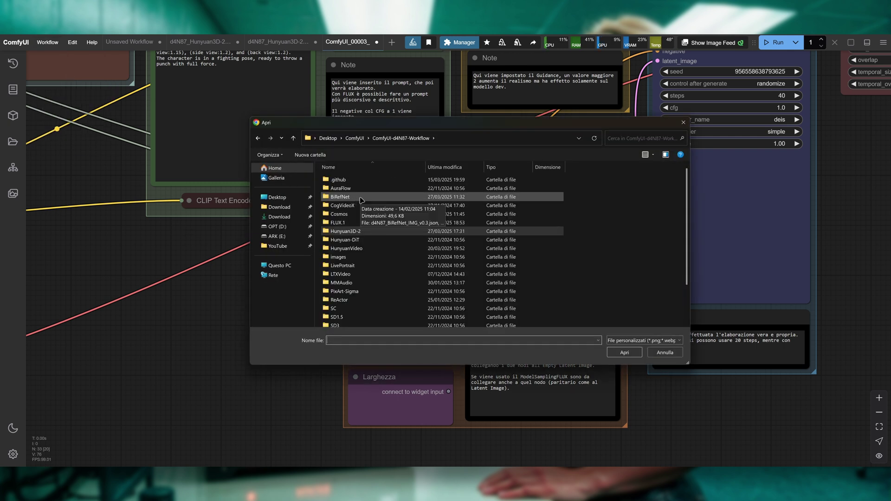
double_click(362, 200)
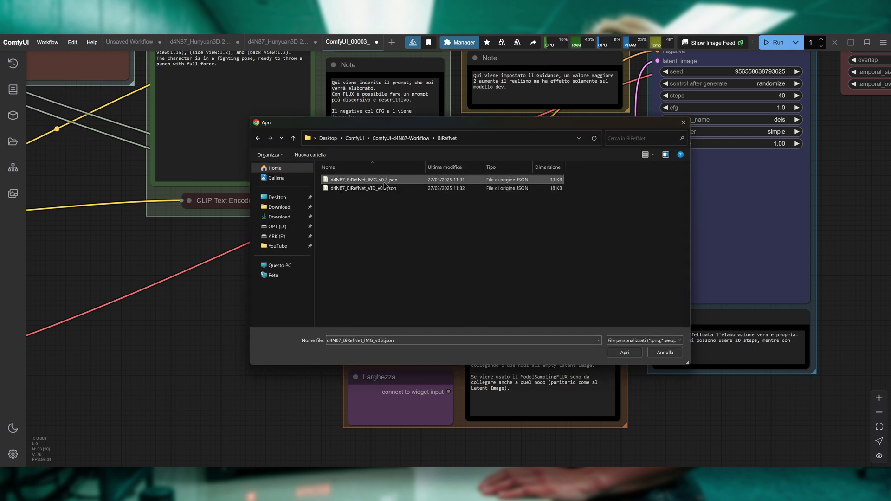
left_click(380, 189)
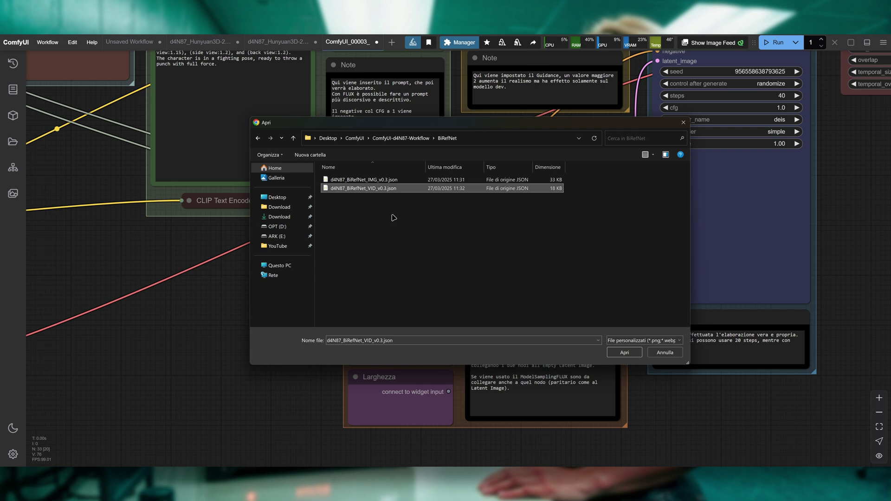
left_click(394, 217)
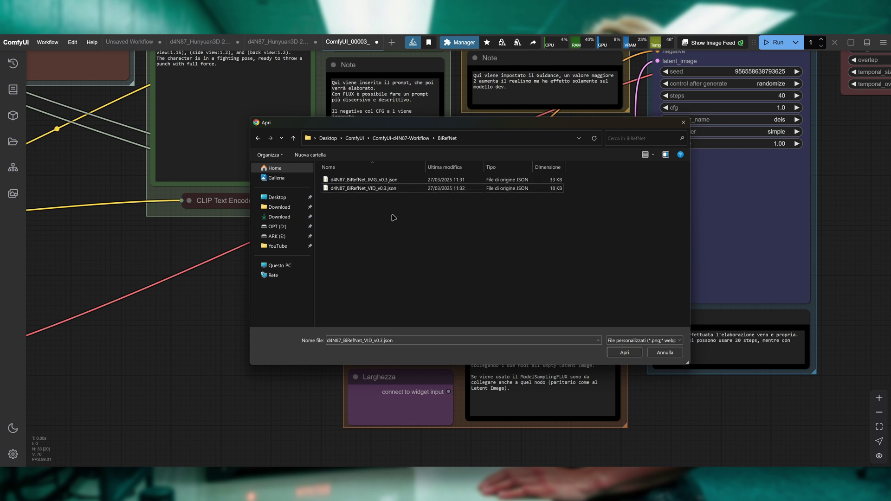
double_click(378, 180)
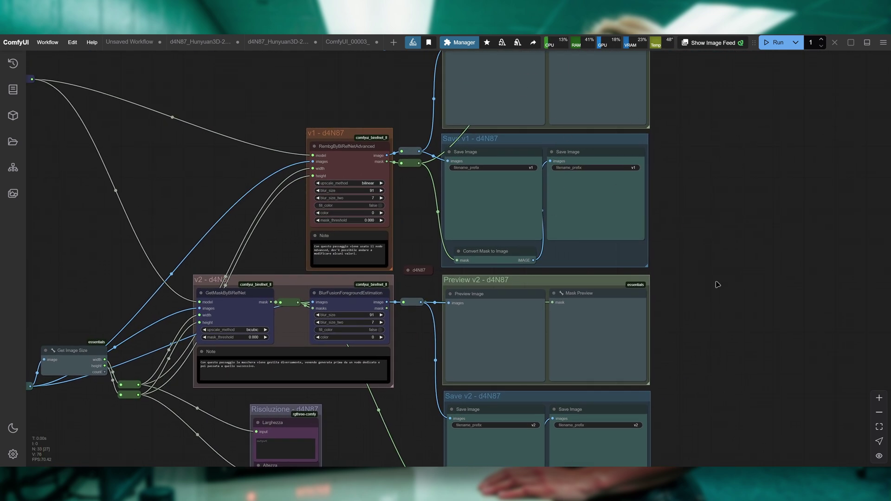
- Examine the v1 and v2 background-removal groups with their Preview and Save groups in the BiRefNet workflow
scroll(732, 255, "down", 5)
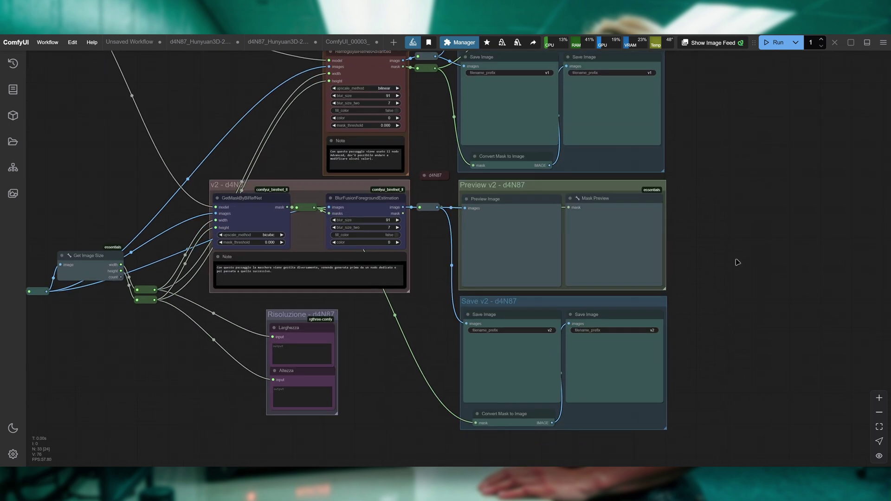
scroll(737, 262, "up", 9)
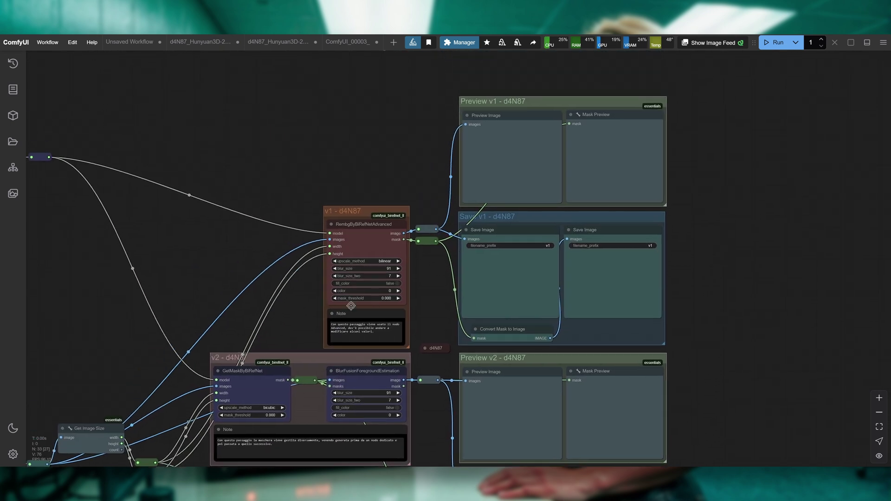
scroll(719, 167, "down", 12)
scroll(718, 286, "up", 8)
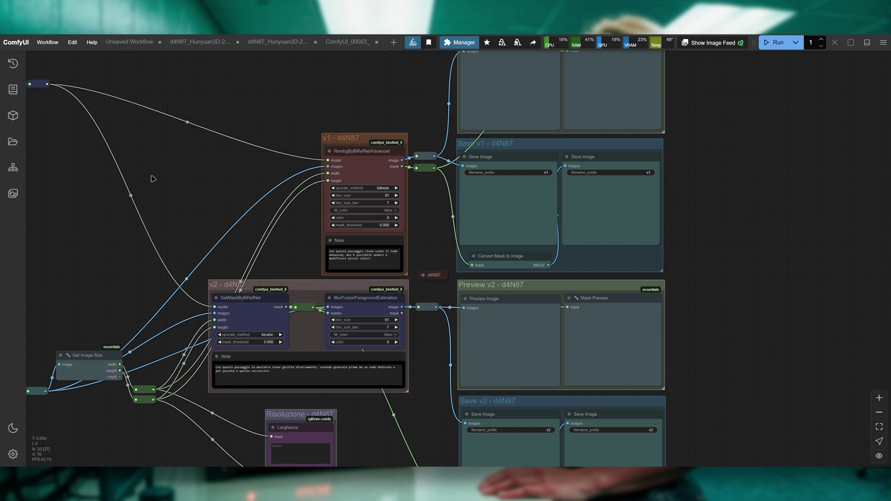
- Review the model note in the Caricamento modello group and the device and dtype options of AutoDownloadBiRefNetModel
left_click_drag(156, 177, 377, 139)
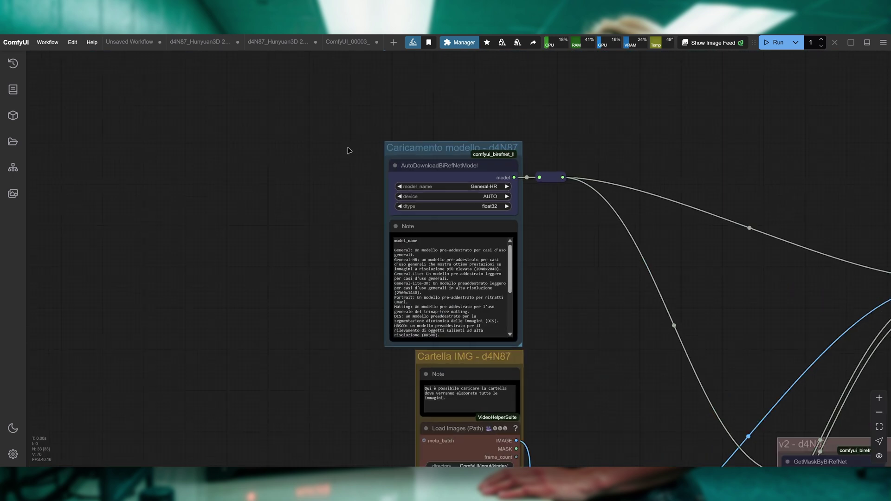
scroll(407, 163, "up", 6)
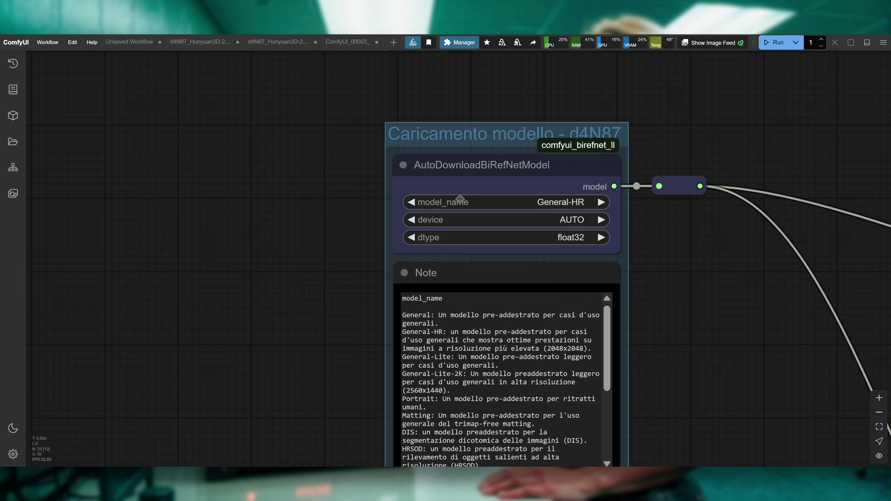
scroll(658, 286, "down", 3)
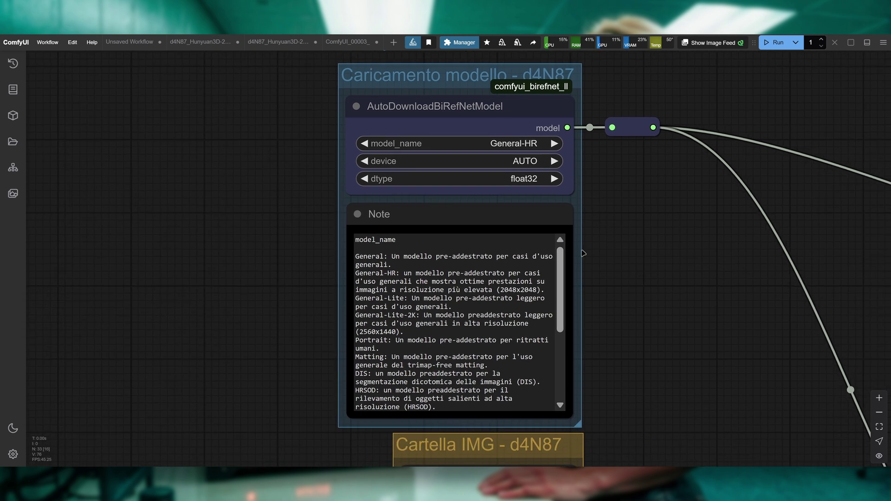
left_click_drag(560, 263, 545, 352)
left_click(525, 160)
left_click(534, 158)
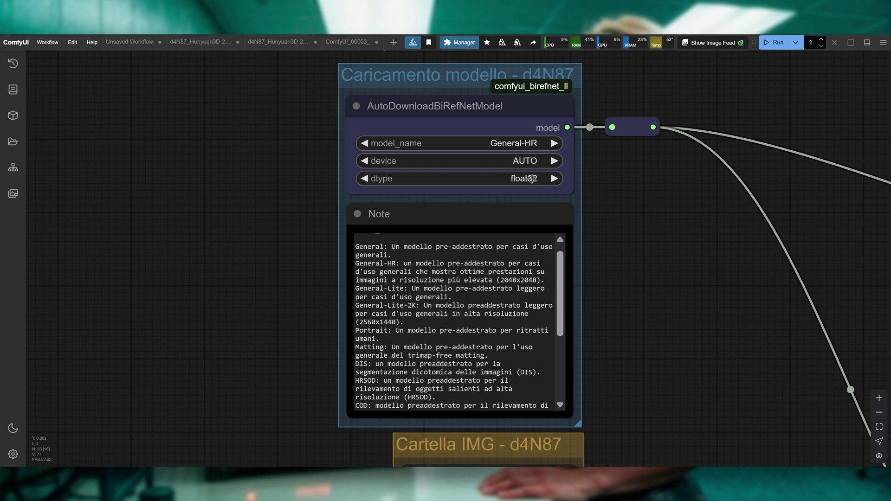
left_click(532, 181)
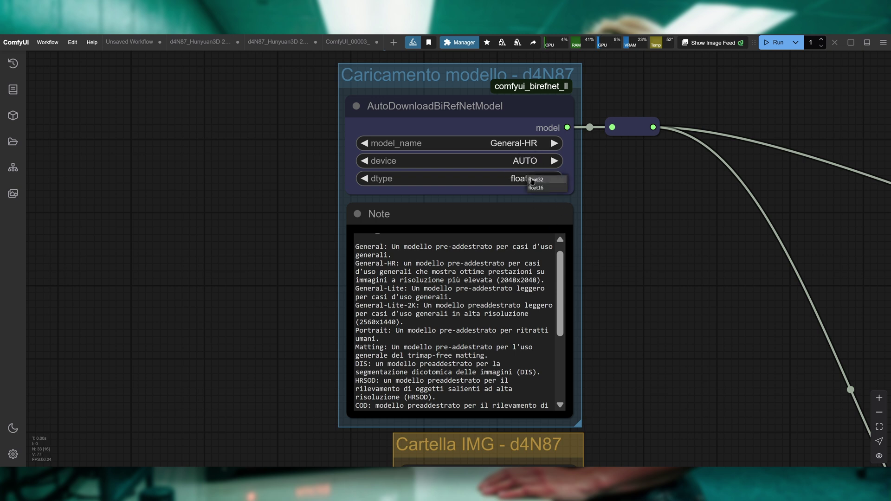
left_click_drag(561, 265, 562, 260)
left_click(563, 250)
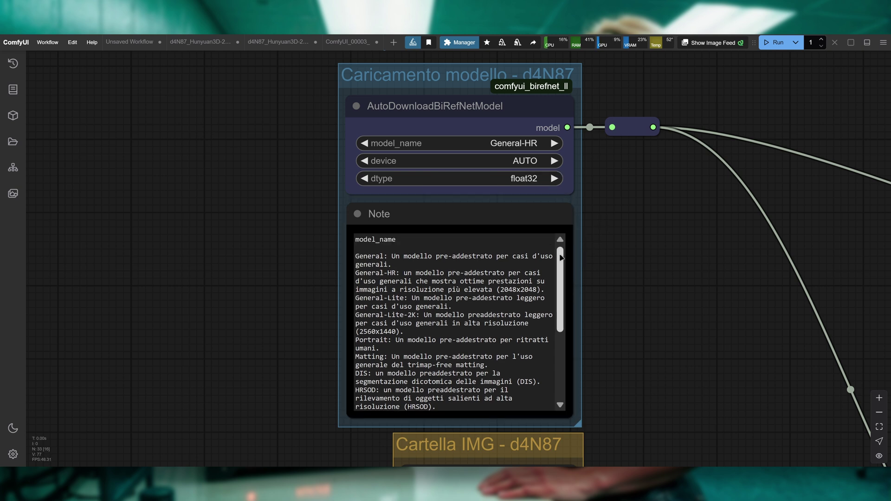
- Examine the Cartella IMG and Immagine groups that load a folder of images or a single image
scroll(589, 287, "down", 6)
left_click_drag(658, 457, 576, 137)
scroll(552, 160, "down", 3)
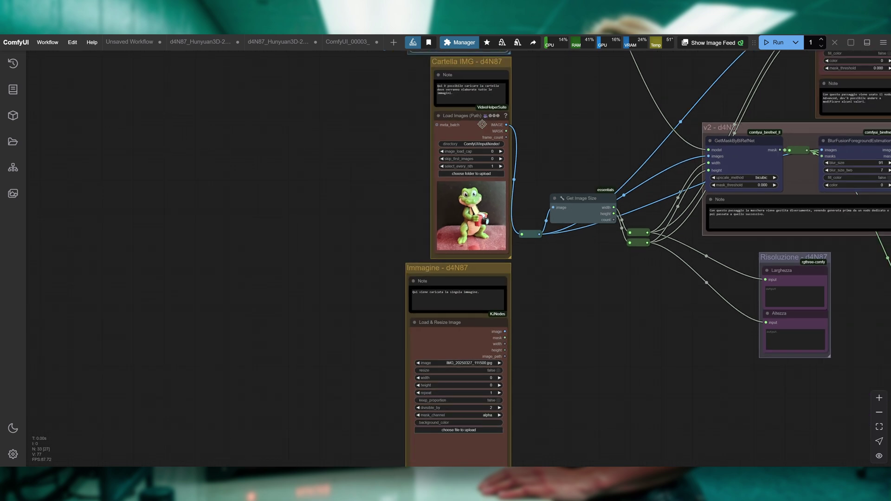
left_click_drag(552, 360, 536, 269)
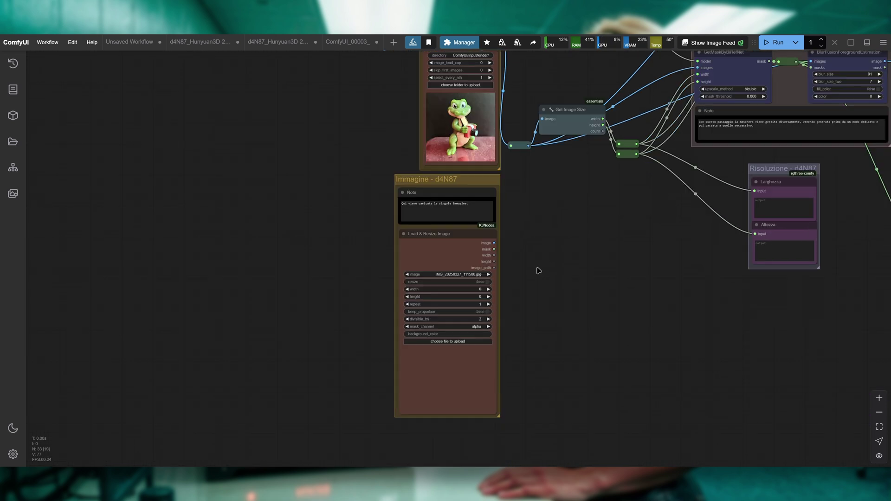
scroll(514, 191, "up", 5)
scroll(514, 191, "up", 1)
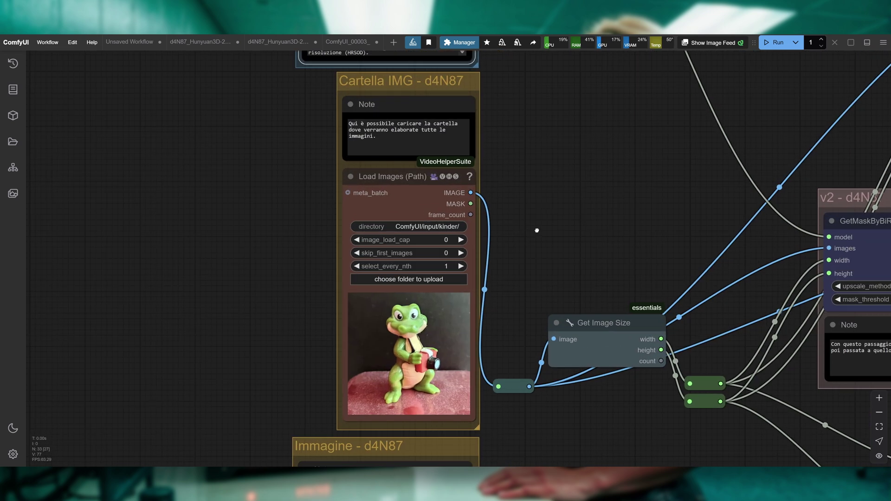
left_click_drag(535, 229, 573, 199)
scroll(487, 209, "up", 2)
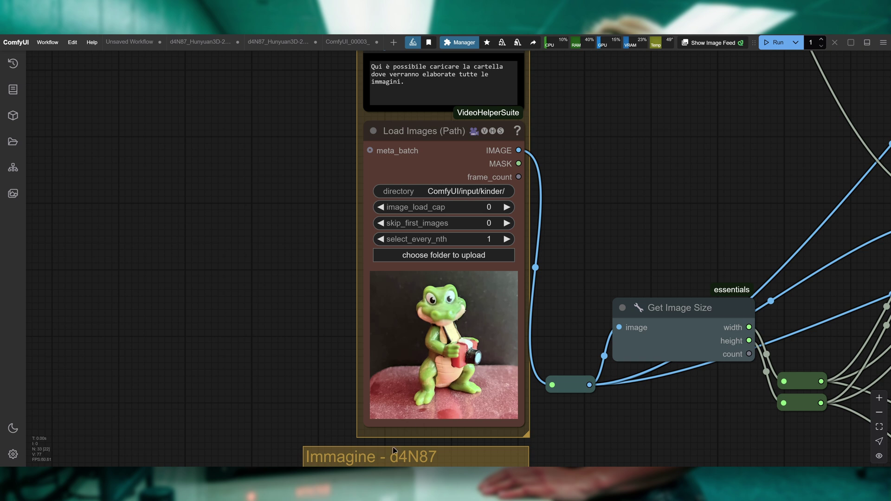
- View the source photos in the kinder subfolder of ComfyUI's input folder and return to the workflow
left_click(455, 258)
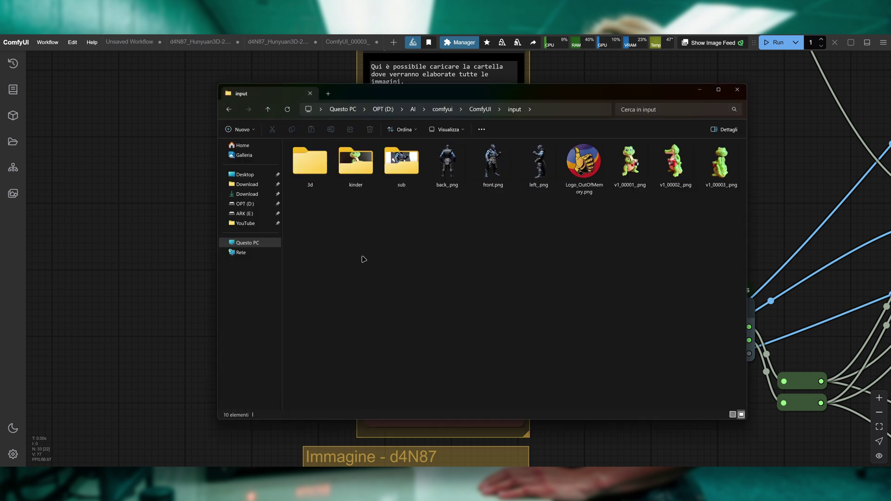
double_click(358, 176)
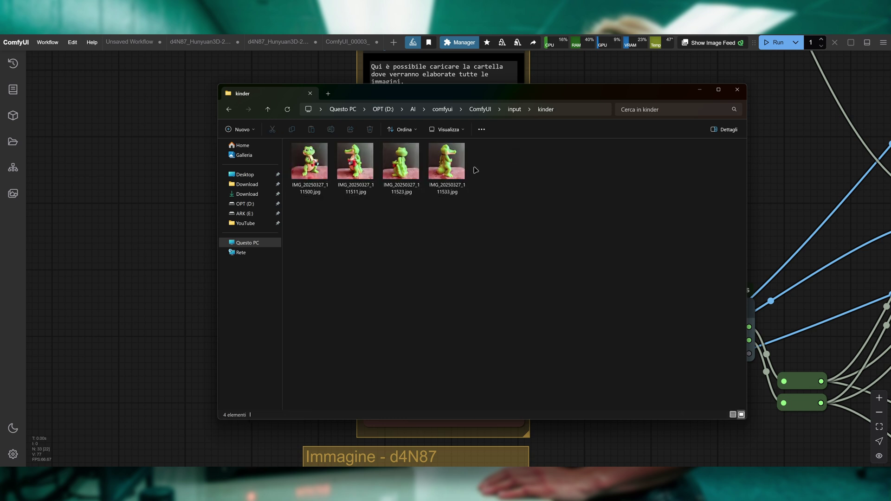
left_click(155, 253)
- Set the Load Images (Path) node's directory to ComfyUI/input/kinder/ using the path suggestions
left_click(463, 192)
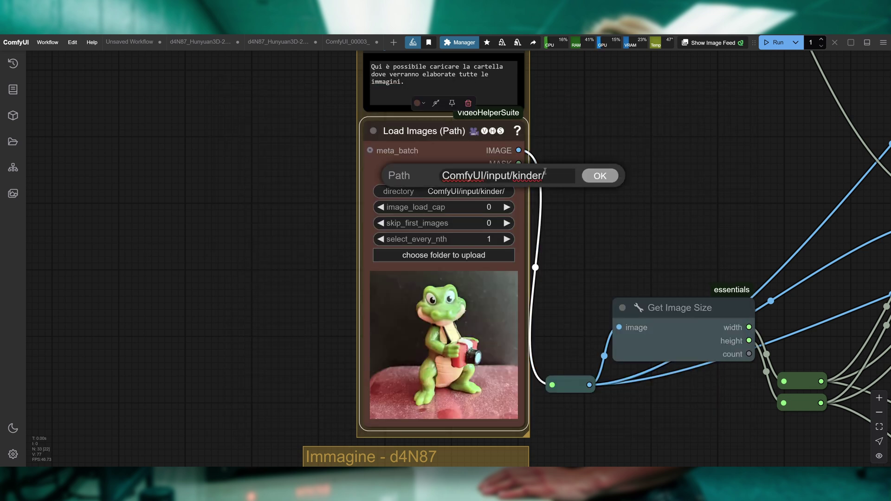
key("BackSpace")
key("BackSpace")
key("BackSpace")
key("BackSpace")
key("BackSpace")
key("BackSpace")
key("BackSpace")
key("BackSpace")
key("BackSpace")
key("BackSpace")
key("BackSpace")
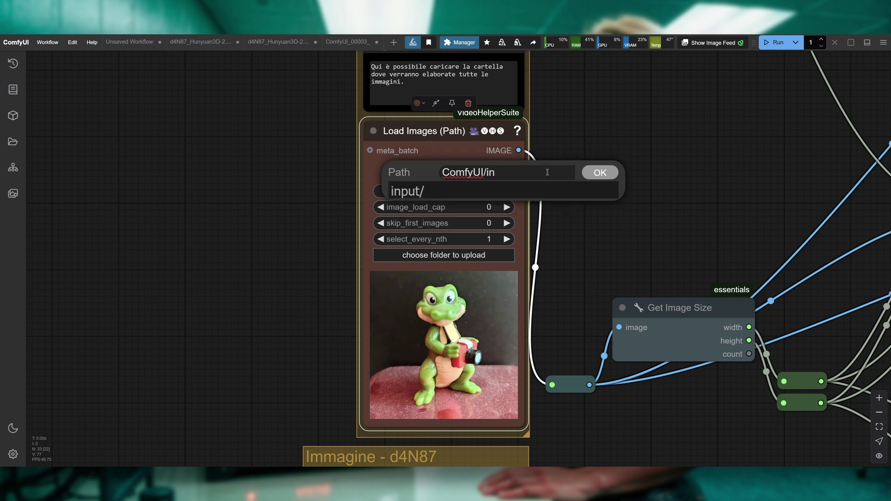
key("BackSpace")
scroll(505, 193, "down", 5)
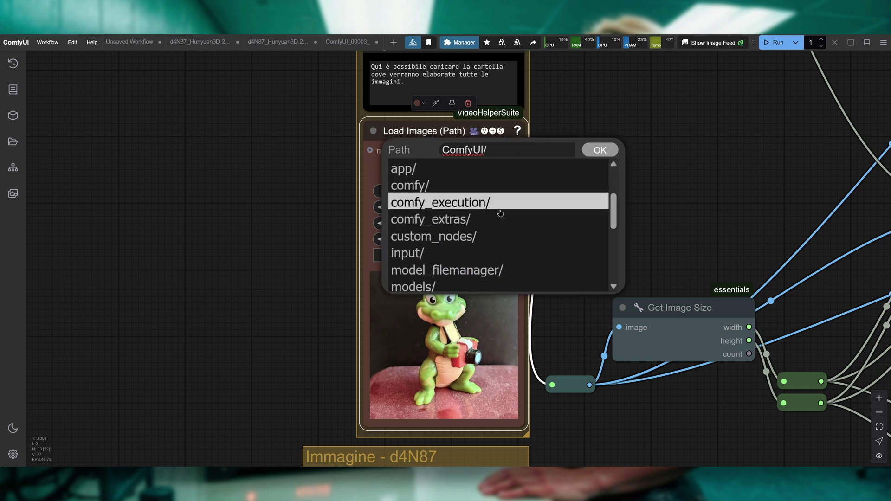
left_click(454, 205)
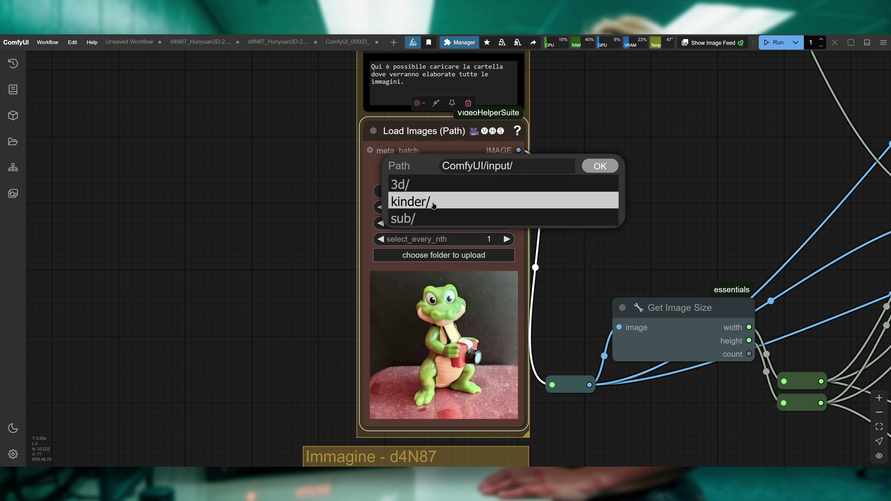
left_click(435, 206)
left_click(593, 178)
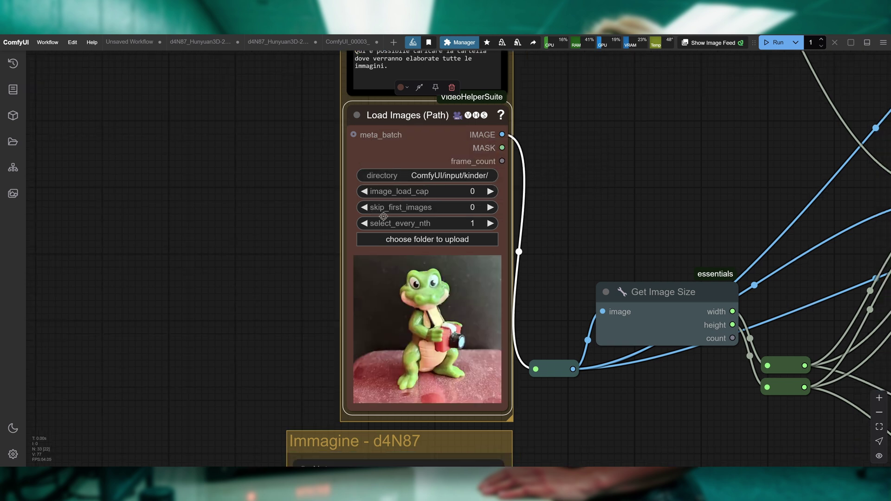
- Examine how Get Image Size feeds the v1, v2 and Risoluzione groups in the background-removal workflow
scroll(593, 209, "down", 4)
left_click_drag(537, 360, 403, 330)
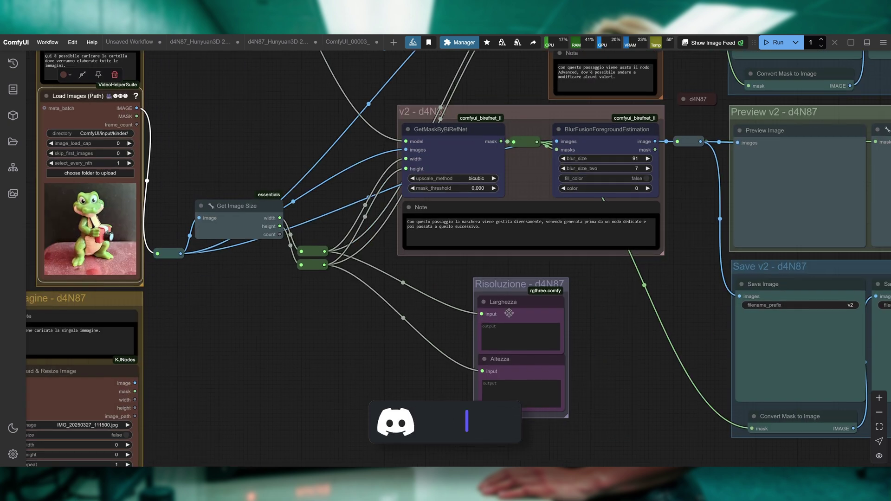
scroll(429, 320, "down", 3)
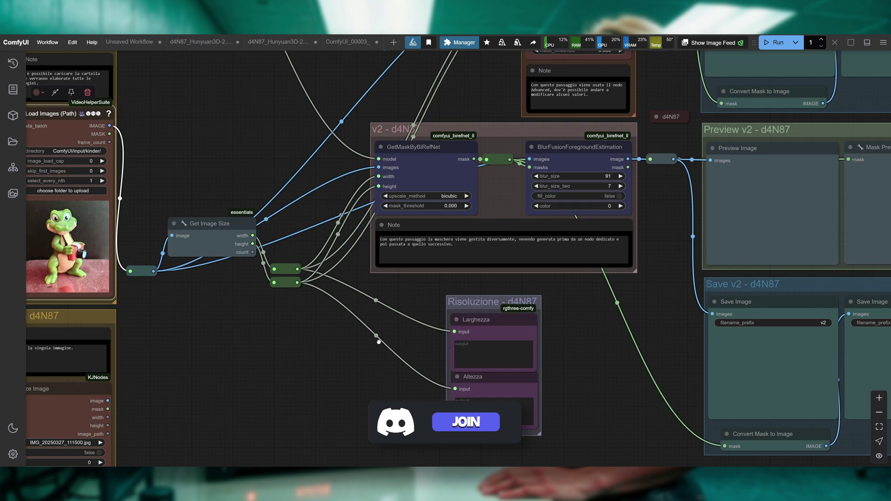
scroll(752, 213, "up", 1)
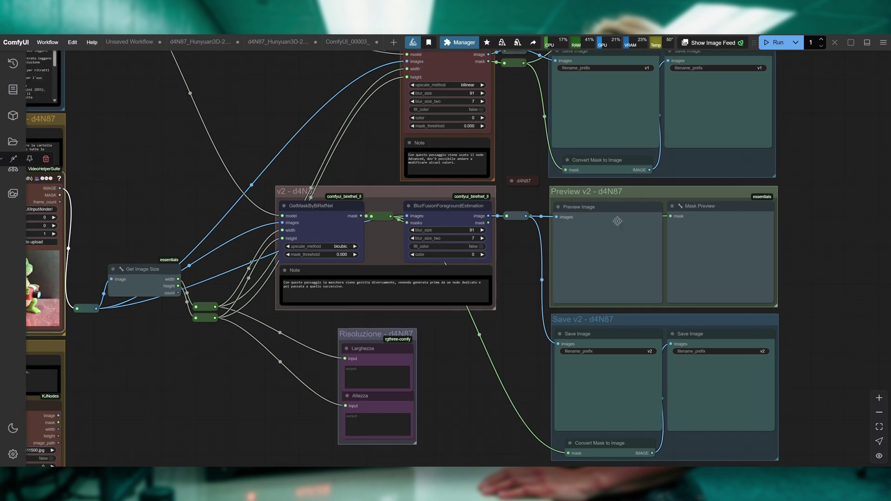
left_click_drag(256, 127, 321, 157)
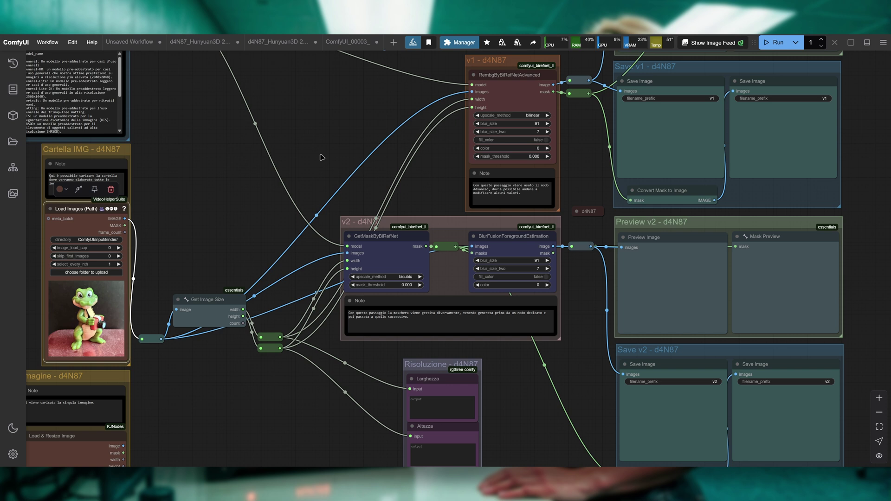
- Run the background-removal workflow and inspect the cut-out images and masks in the v1 and v2 Preview and Save groups
left_click_drag(325, 147, 300, 126)
left_click(772, 42)
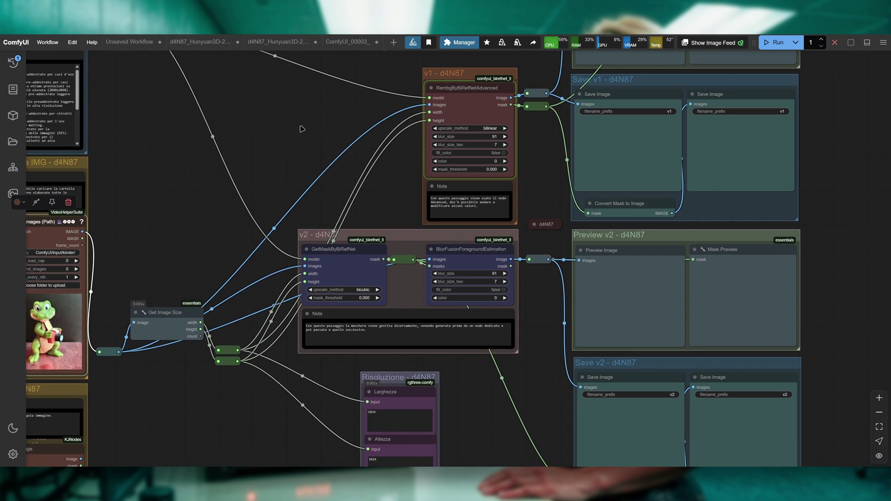
scroll(755, 189, "up", 4)
scroll(755, 189, "right", 5)
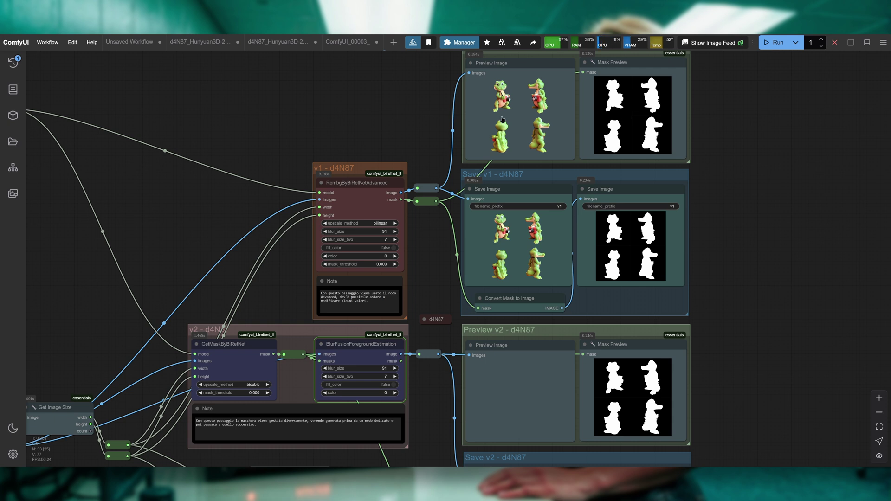
scroll(756, 284, "down", 7)
scroll(756, 285, "right", 2)
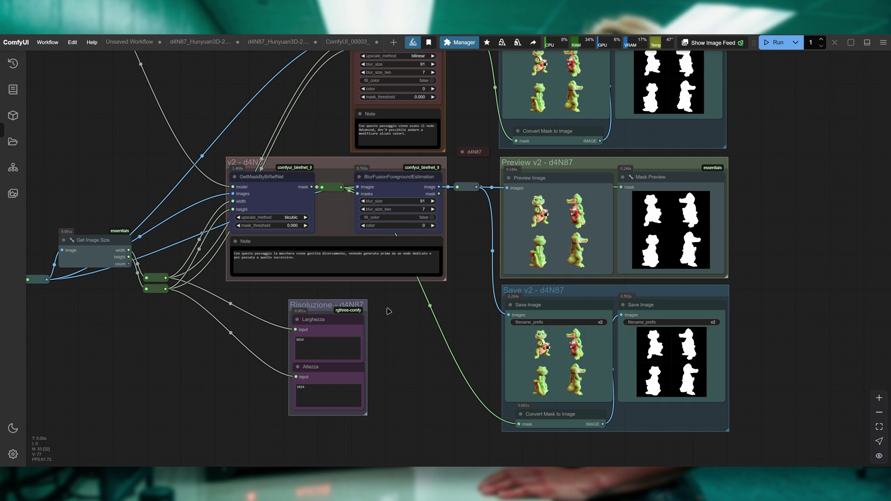
left_click_drag(403, 377, 414, 377)
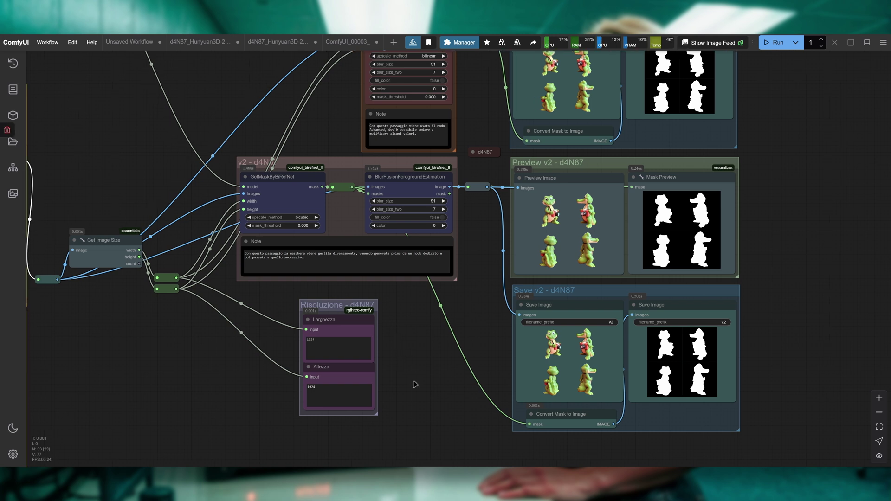
- View the cut-out image v2_00004_.png from the ComfyUI output folder and close the image viewer
left_click(398, 491)
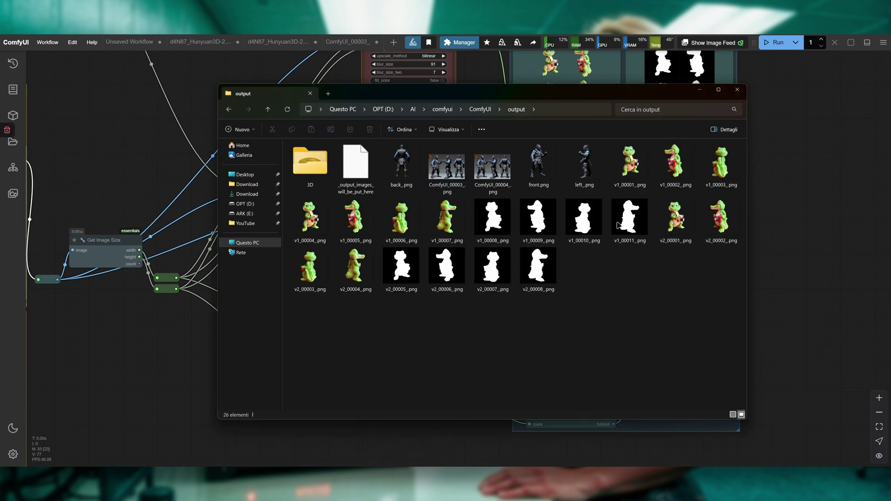
double_click(355, 267)
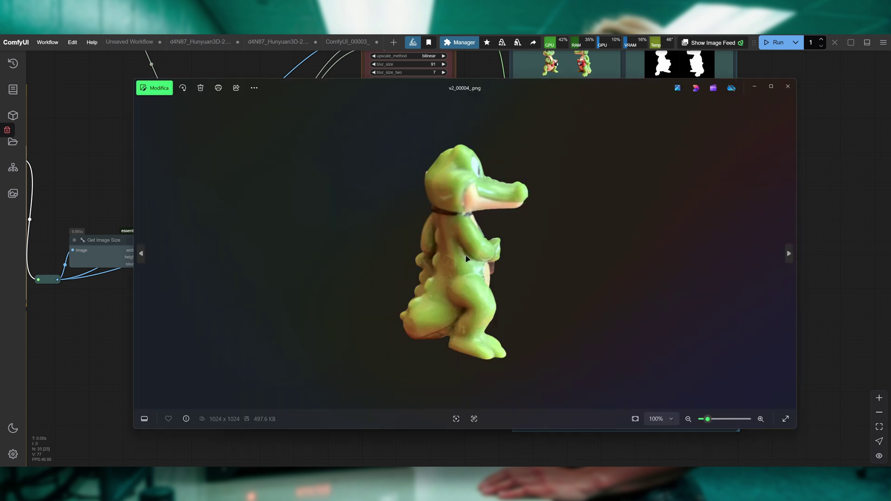
left_click(787, 86)
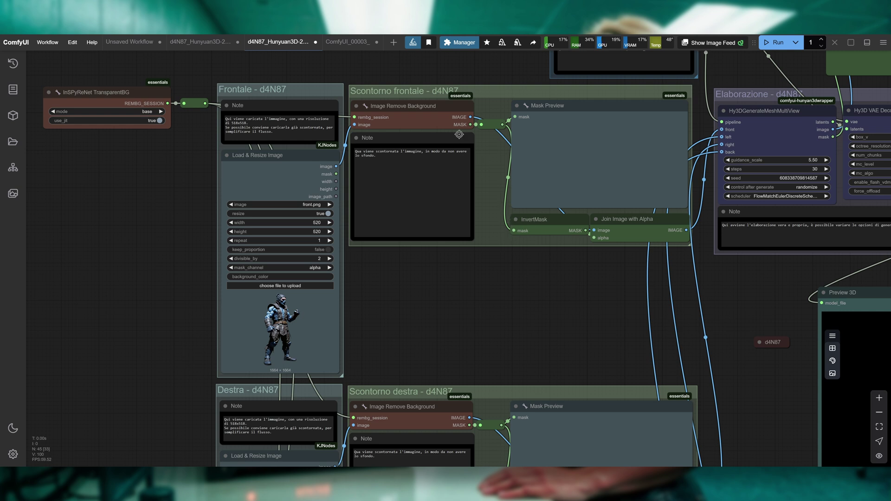
- Try feeding InvertMask in the multi-view workflow's Scontorno frontale group from a new Load Image (as Mask) node, and undo the addition
left_click_drag(513, 231, 464, 293)
key("Down")
key("Down")
key("Down")
key("Down")
key("Return")
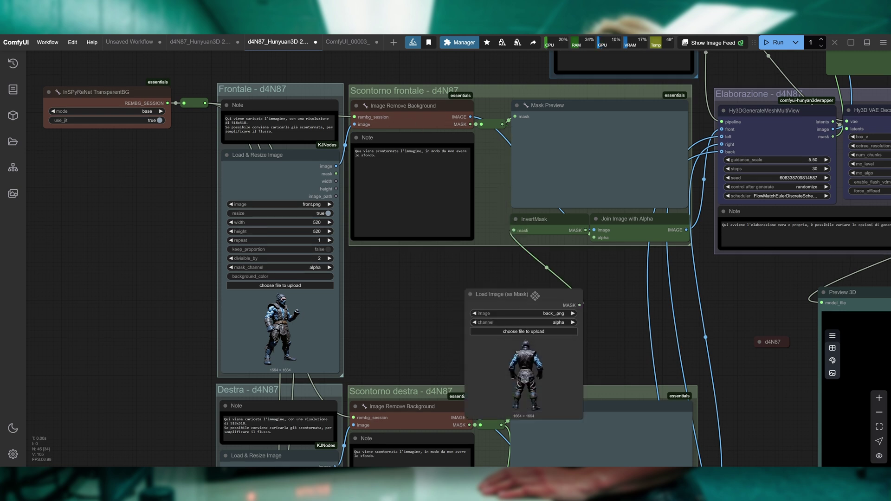
left_click_drag(535, 295, 448, 257)
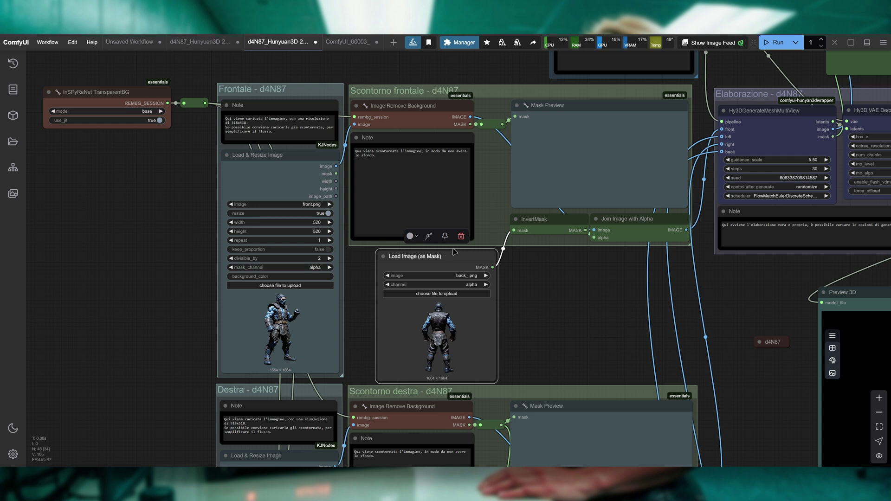
key("ctrl+z")
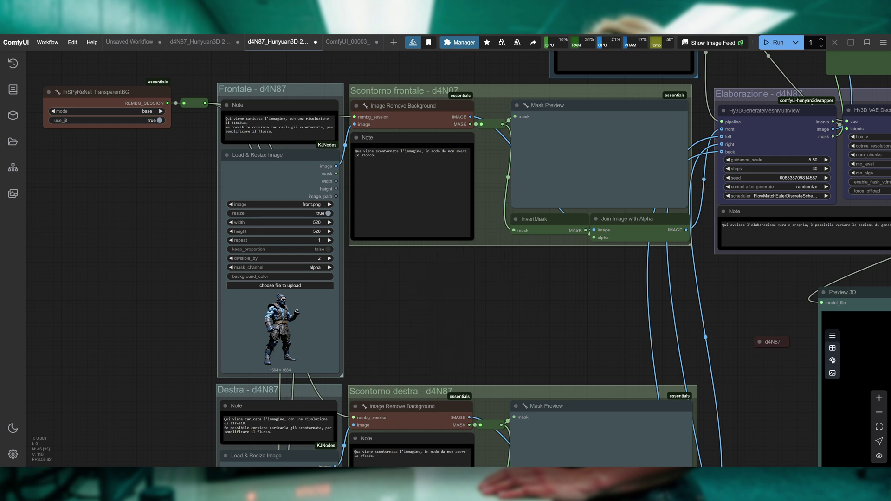
- Switch to the output folder and view the character's side image left_.png in the image viewer
key("alt+Tab")
double_click(540, 162)
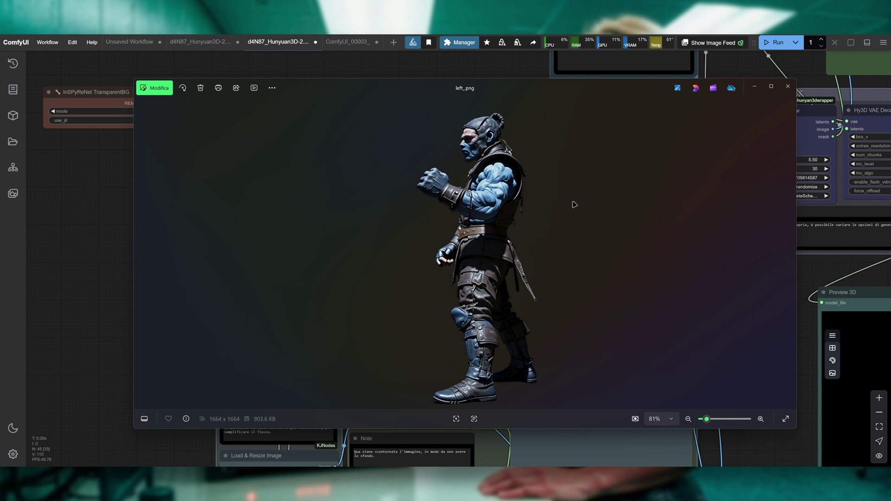
- Close the side image and the output folder, and look over the multi-view workflow's groups
left_click(787, 87)
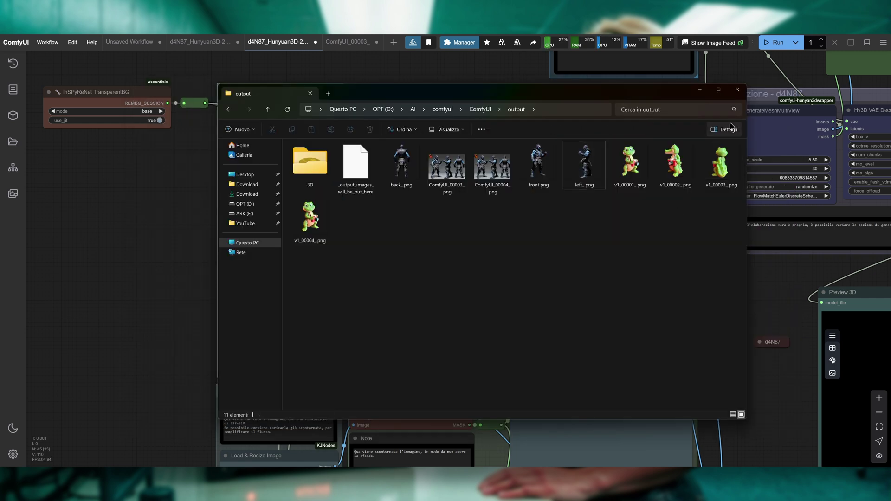
left_click(730, 93)
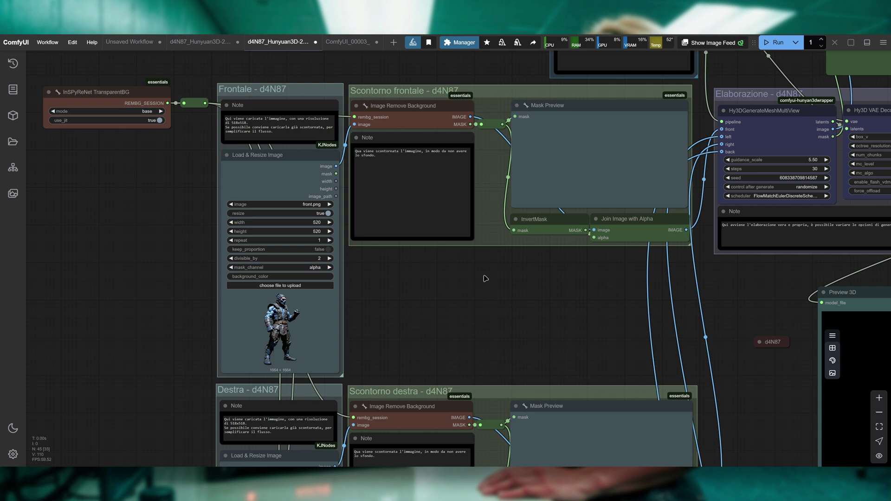
left_click_drag(736, 310, 492, 248)
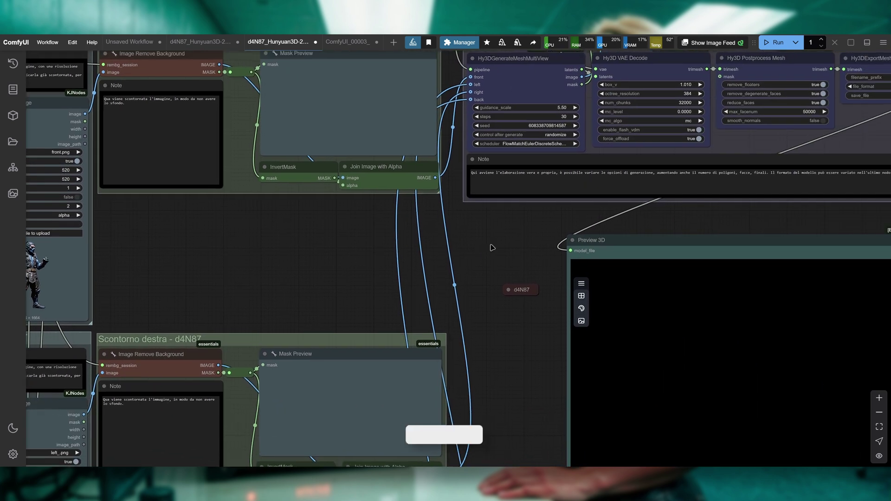
scroll(475, 240, "down", 2)
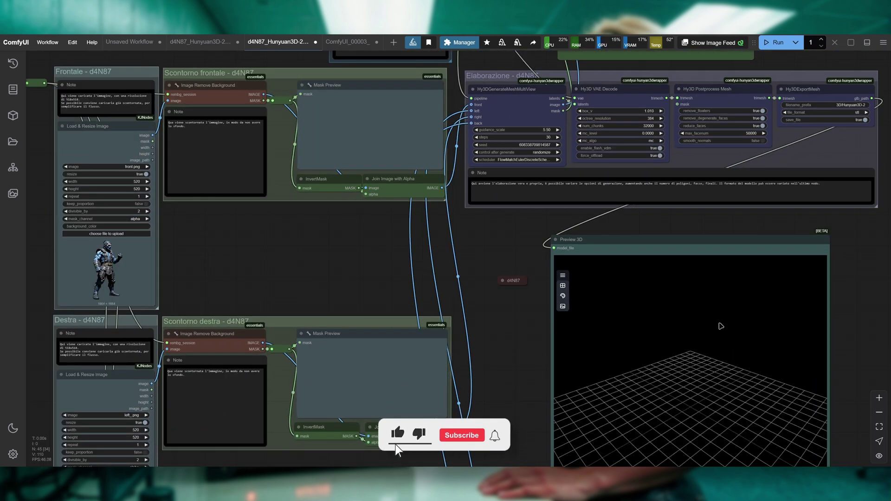
left_click_drag(515, 334, 442, 253)
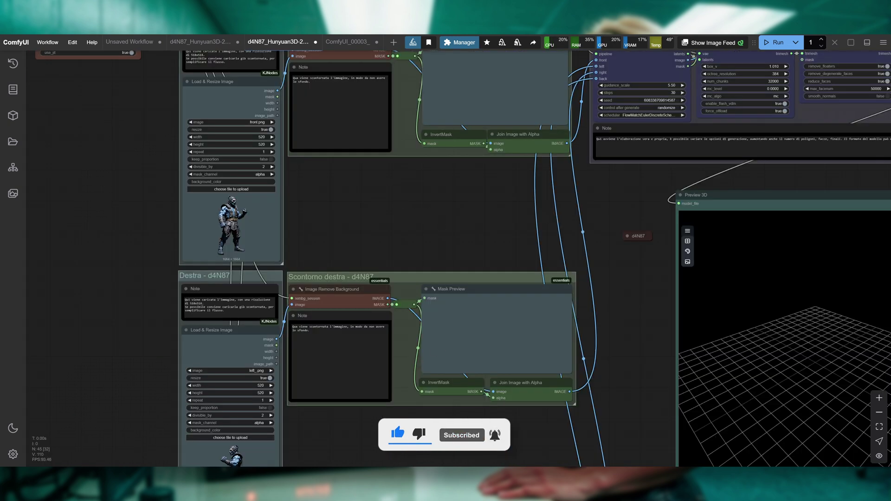
- Return to the output folder, browse the crocodile cut-out images through v1_00004_.png, and close the image viewer
key("alt+Tab")
key("alt+Left")
double_click(633, 159)
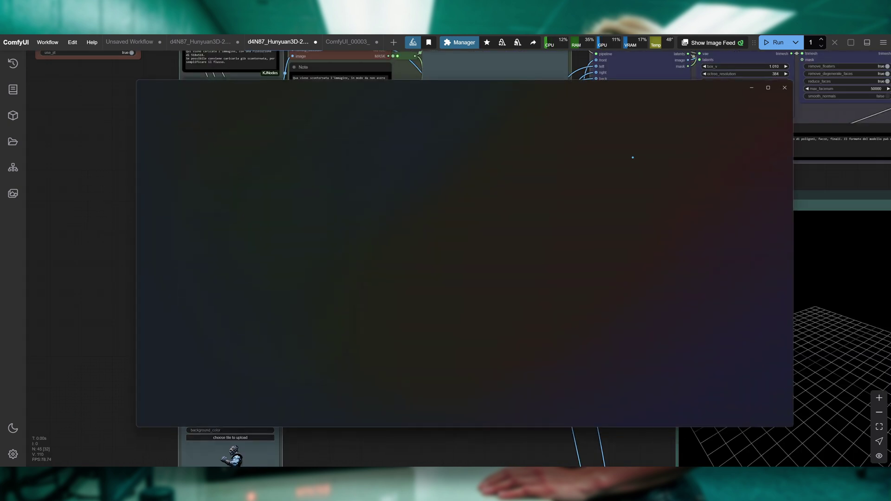
key("Right")
key("Right")
key("Right")
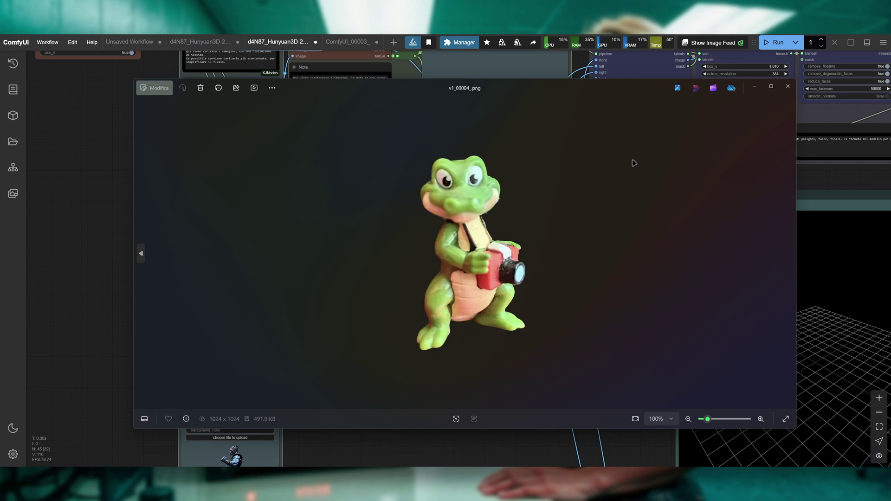
left_click(787, 86)
- View the character images back_.png and left_.png, and return to the workflow's Destra and Scontorno destra groups
double_click(418, 169)
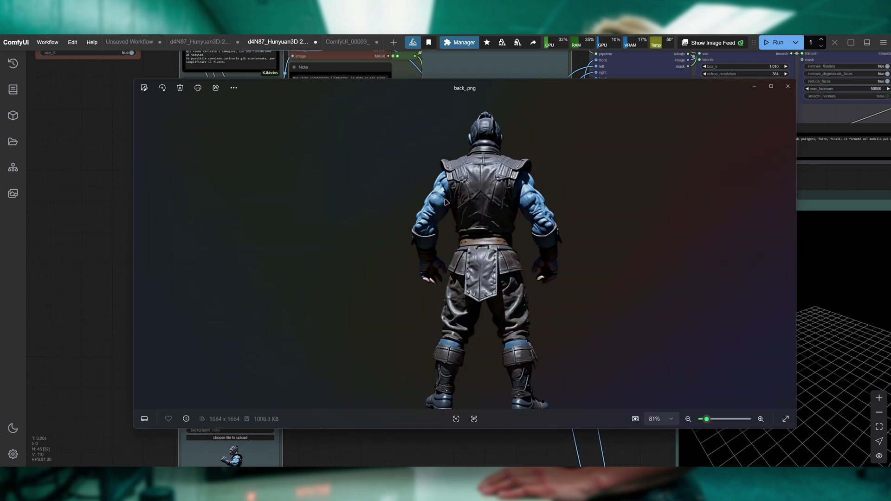
key("Right")
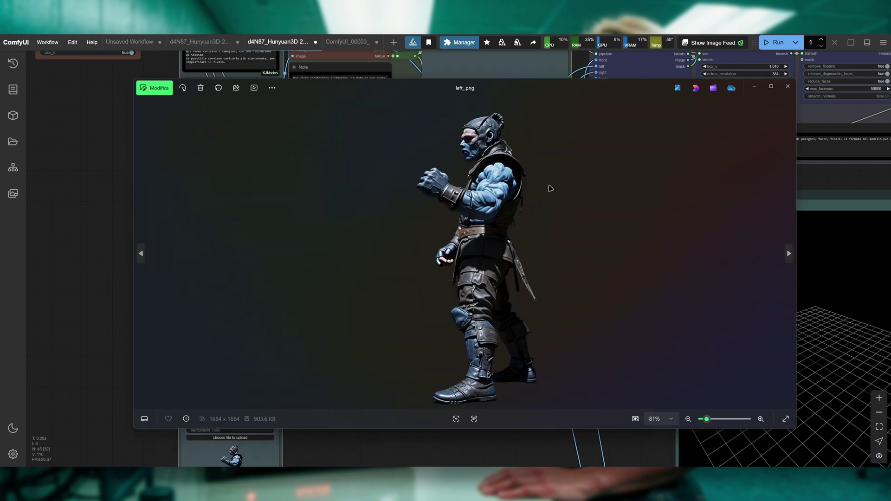
left_click(787, 86)
left_click(435, 427)
left_click_drag(497, 197, 430, 110)
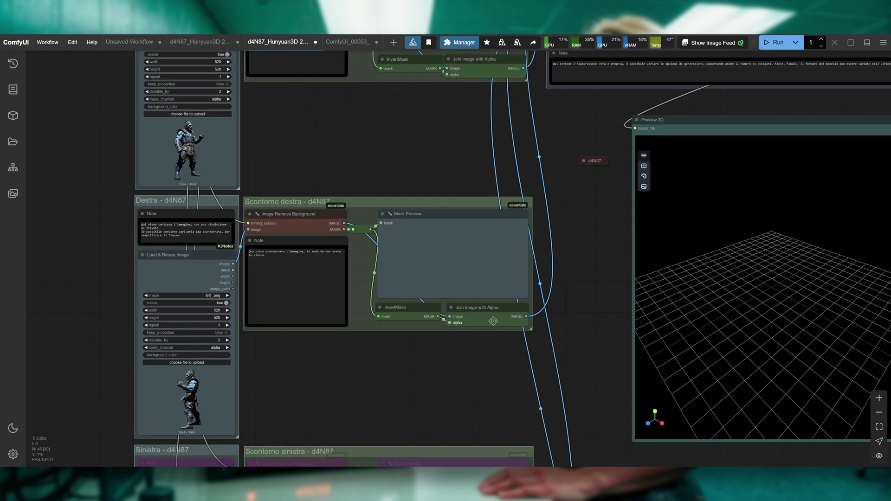
left_click_drag(469, 268, 405, 334)
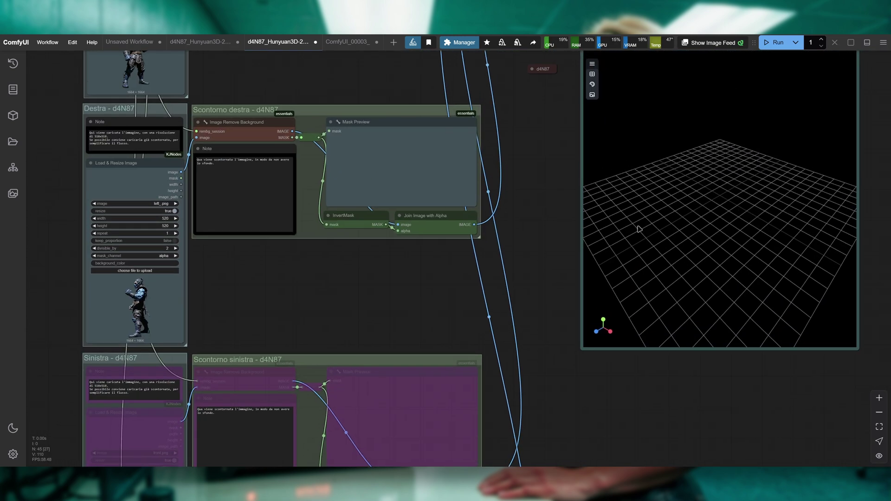
scroll(549, 193, "up", 5)
- Open Hunyuan3D-2_00002_.stl from the output's 3D folder in Print 3D and inspect the crocodile mesh from several angles
key("alt+Tab")
left_click(427, 234)
double_click(310, 163)
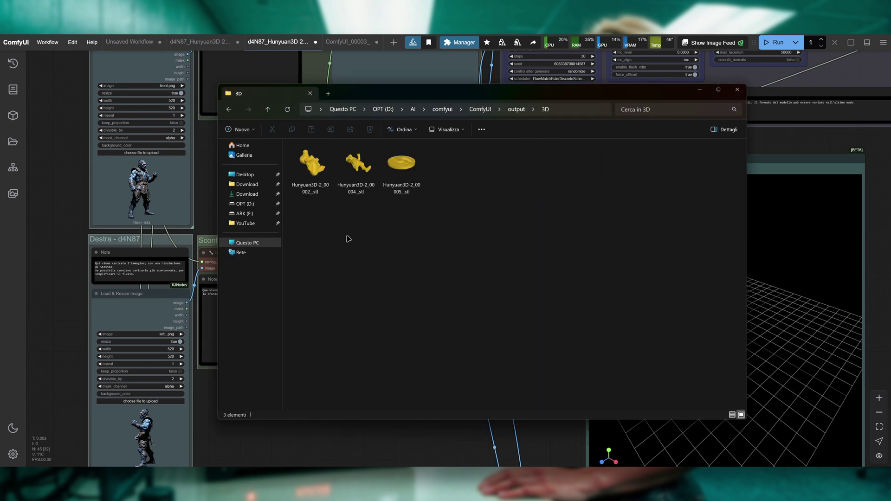
double_click(310, 162)
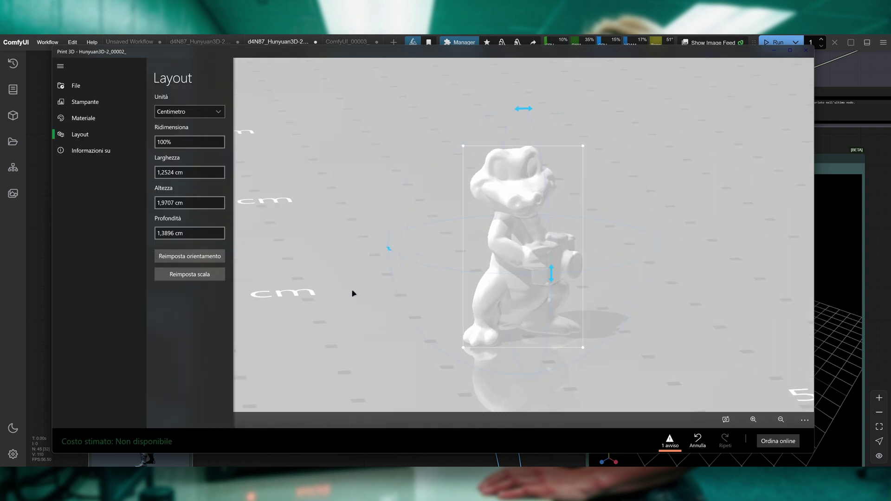
left_click_drag(505, 320, 730, 295)
left_click_drag(391, 310, 739, 304)
left_click_drag(326, 285, 654, 294)
left_click_drag(339, 284, 705, 227)
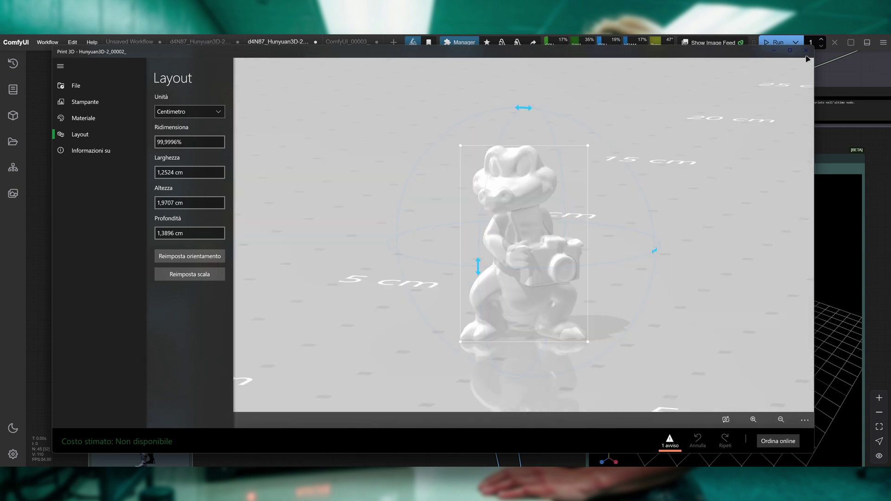
key("alt+Tab")
- Open Hunyuan3D-2_00004_.stl in Print 3D, inspect the warrior mesh from the front and sides, and close the 3D folder
double_click(358, 171)
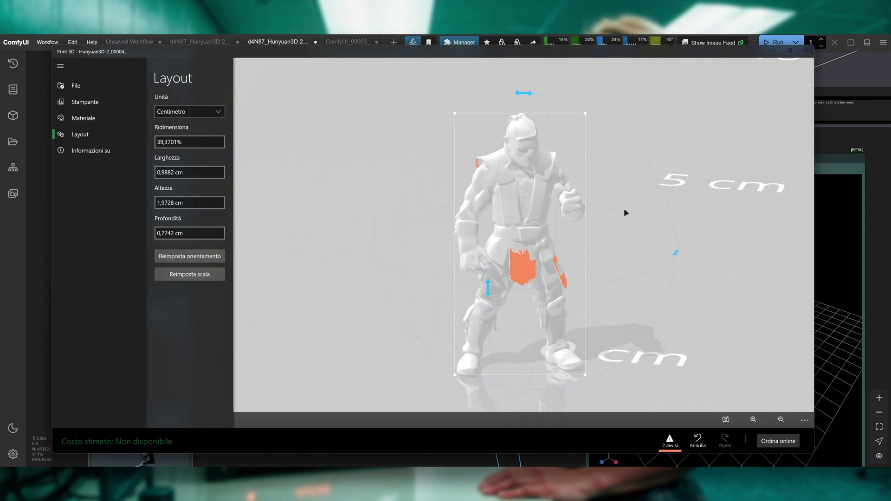
left_click_drag(758, 209, 397, 221)
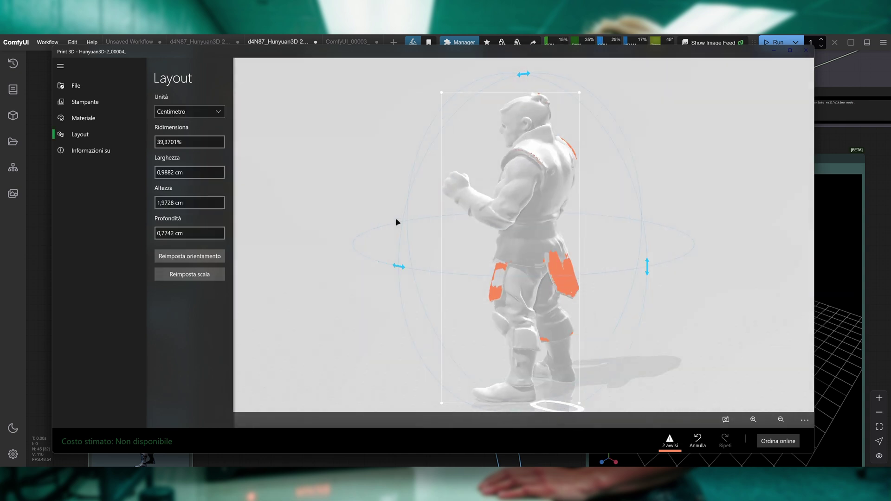
left_click_drag(652, 221, 354, 213)
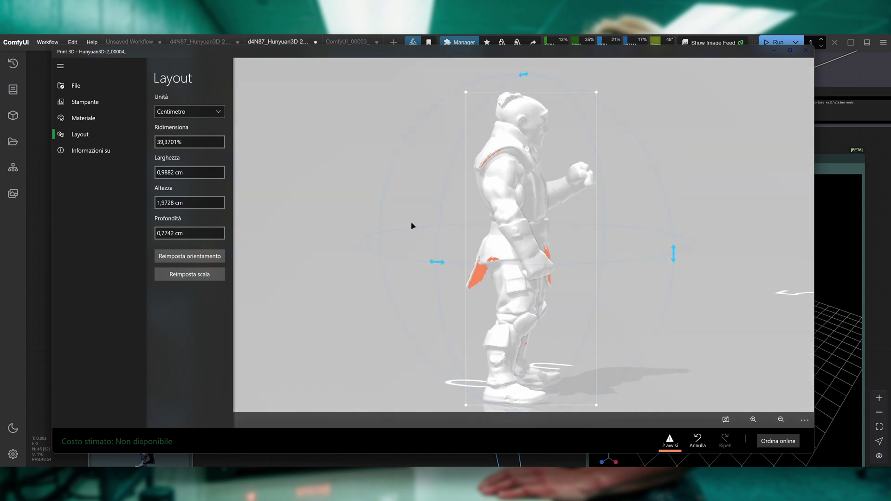
left_click_drag(577, 218, 519, 227)
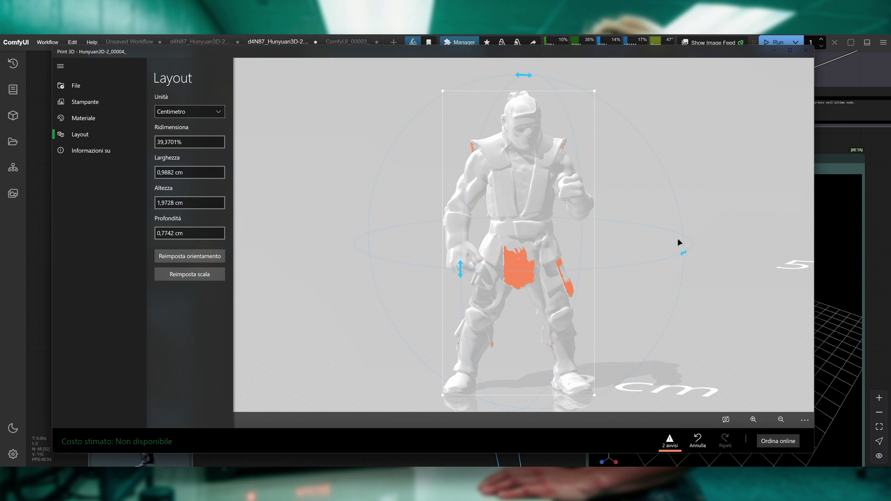
left_click_drag(728, 253, 648, 274)
left_click_drag(389, 277, 424, 261)
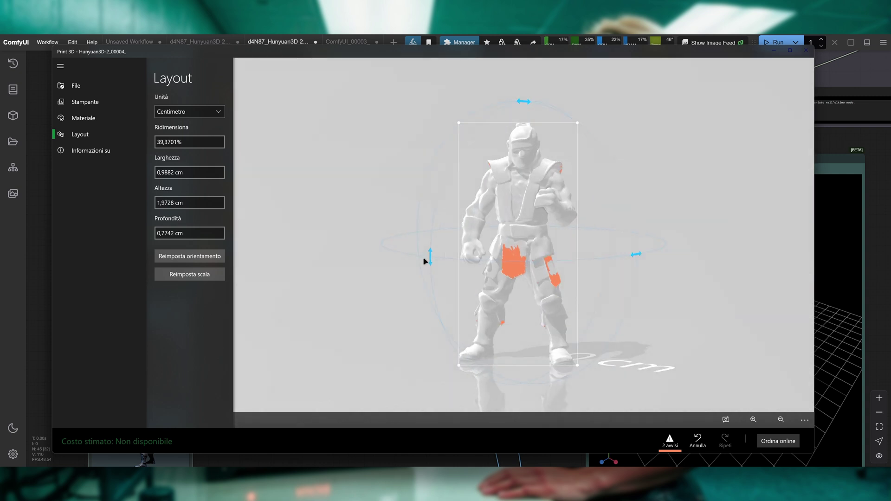
left_click_drag(515, 237, 355, 242)
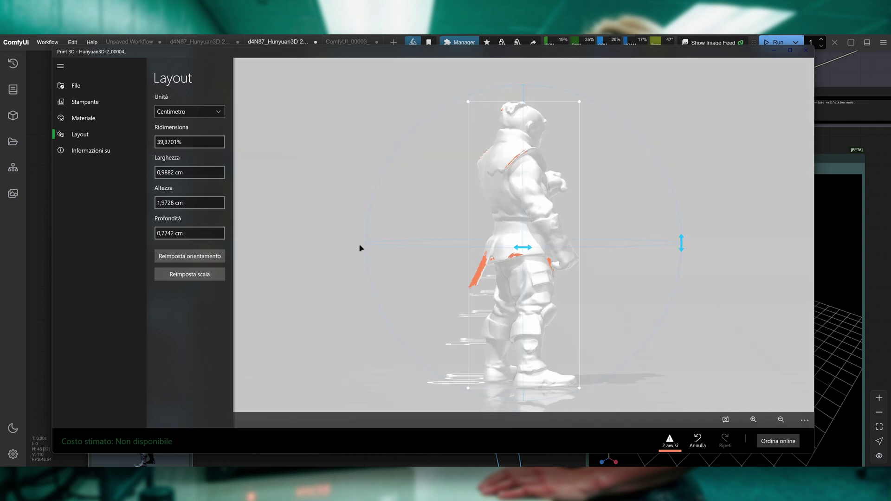
left_click_drag(710, 237, 453, 246)
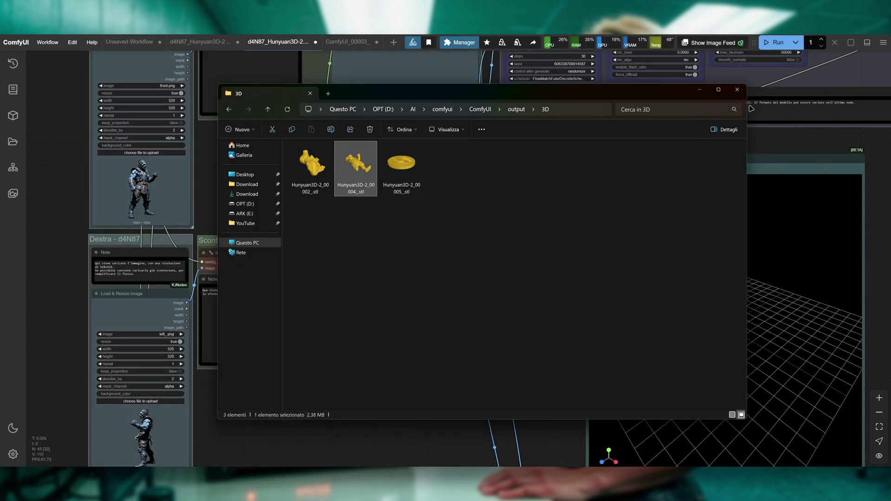
left_click(736, 90)
- Examine the multi-view workflow's background-removal groups, the Elaborazione nodes and the Preview 3D node
left_click_drag(567, 235, 574, 283)
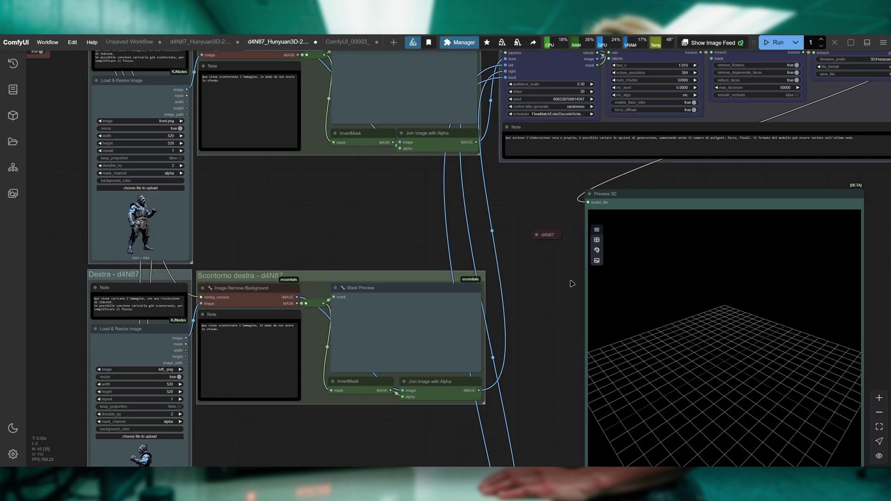
scroll(573, 280, "down", 2)
scroll(572, 278, "down", 3)
scroll(572, 278, "up", 3)
left_click_drag(562, 209, 518, 249)
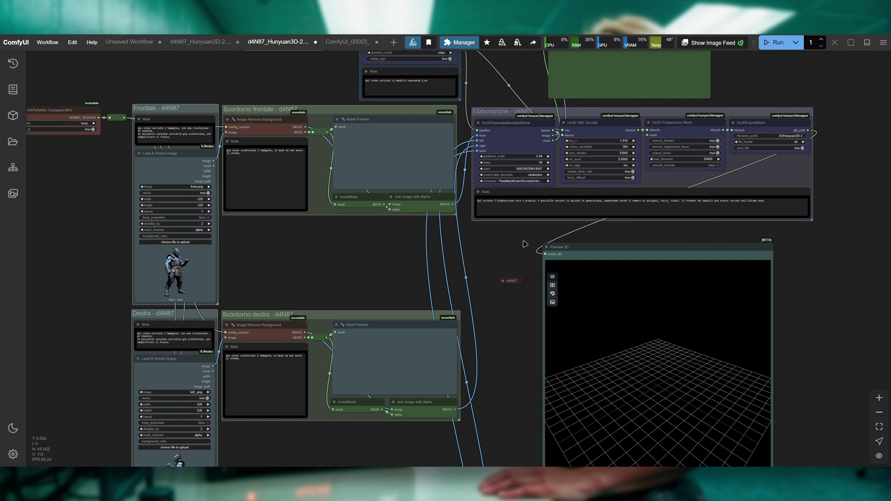
scroll(524, 244, "up", 2)
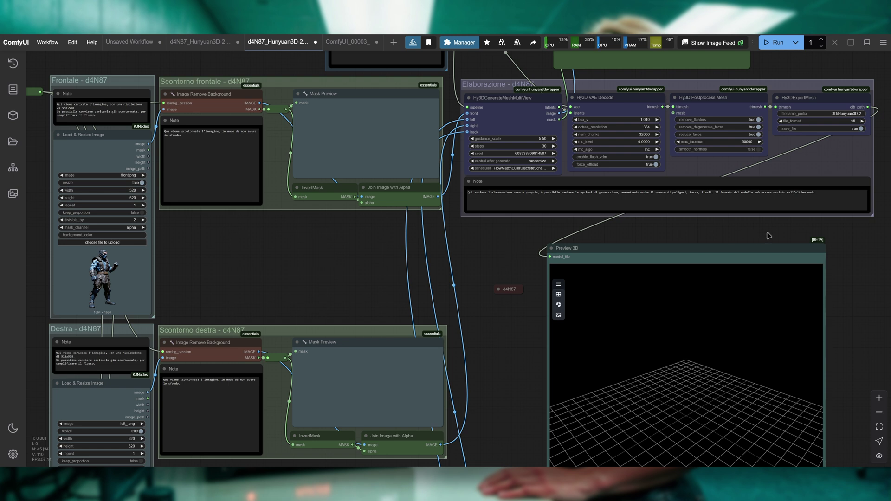
scroll(769, 236, "up", 1)
left_click_drag(769, 235, 755, 304)
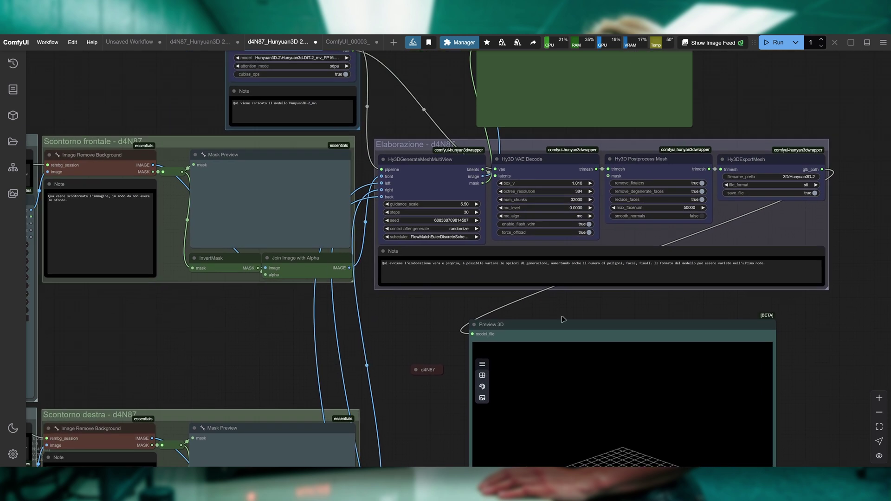
left_click_drag(401, 335, 453, 277)
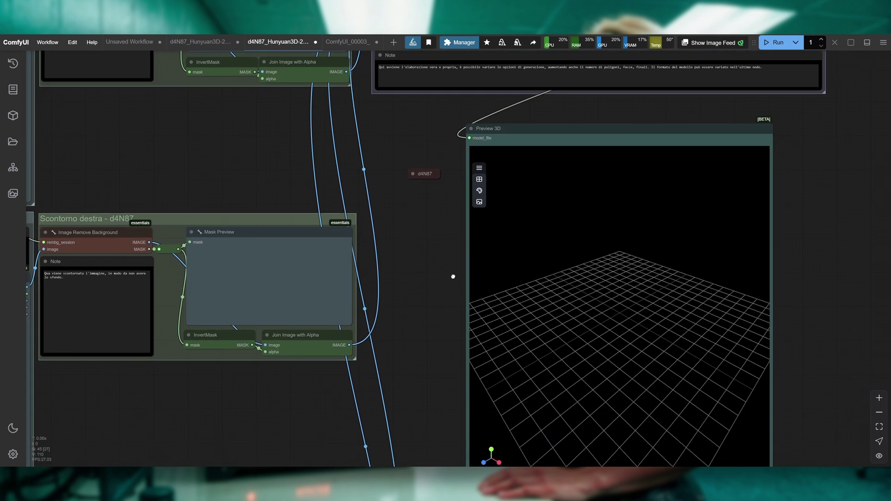
scroll(452, 285, "up", 1)
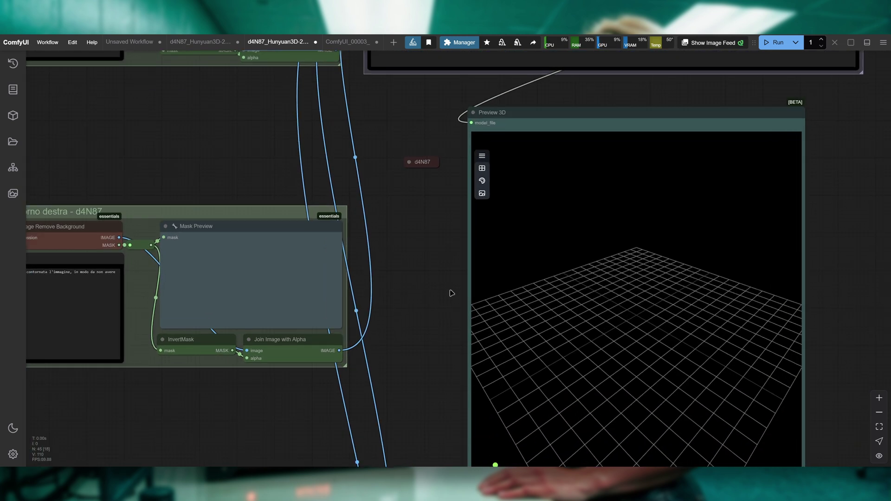